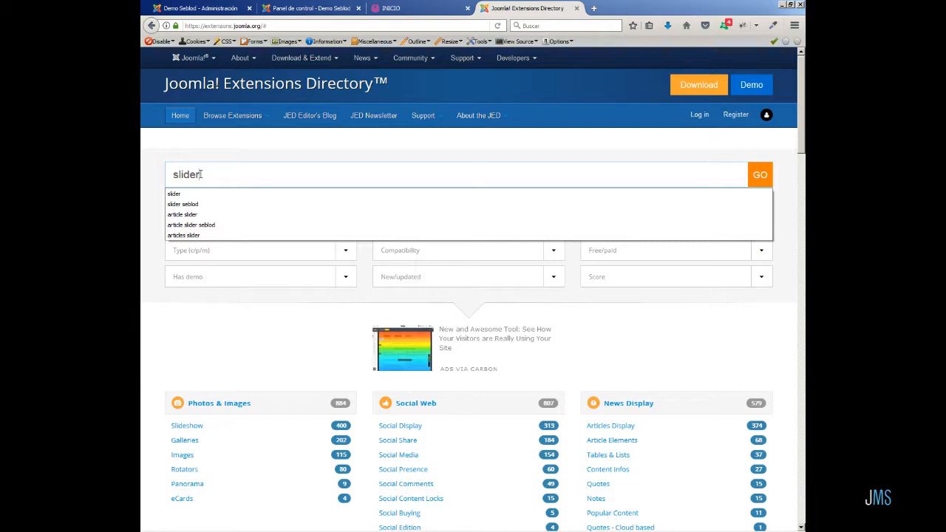
Search the Joomla Extensions Directory for slider and filter the results to free downloads.
key(Return)
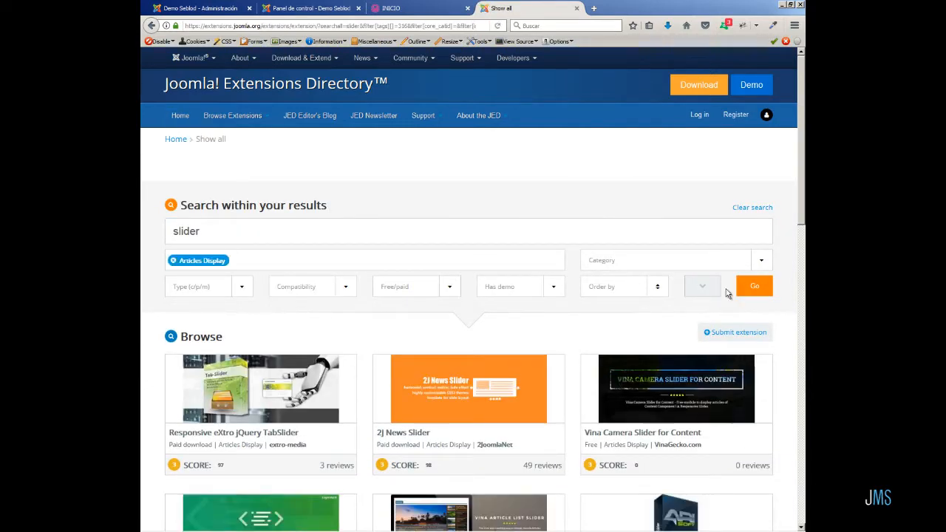
click(451, 339)
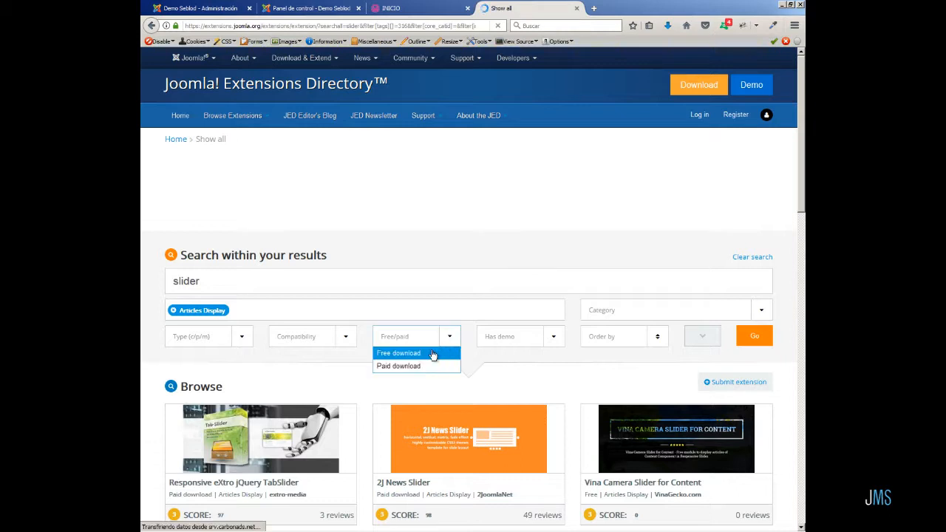
click(435, 353)
click(748, 335)
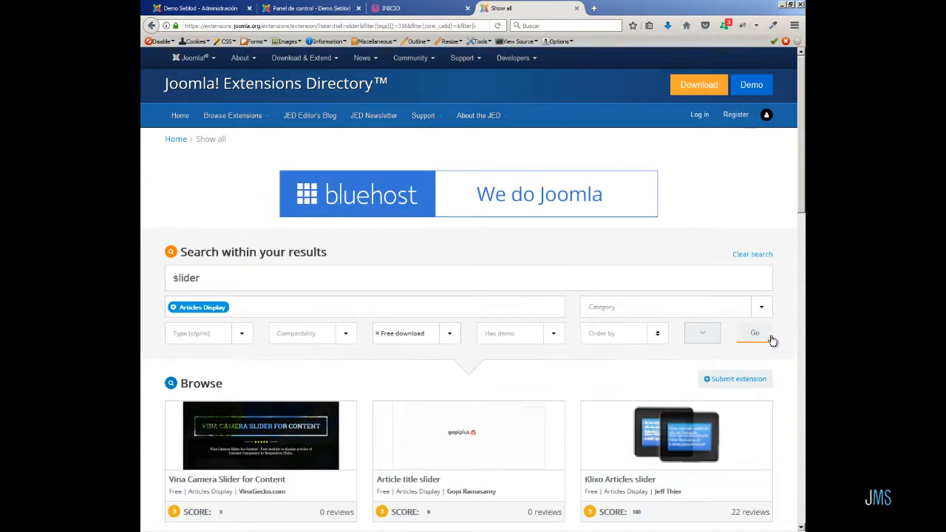
Browse the free slider results and open the BT Content Slider listing.
scroll(771, 340, down, 6)
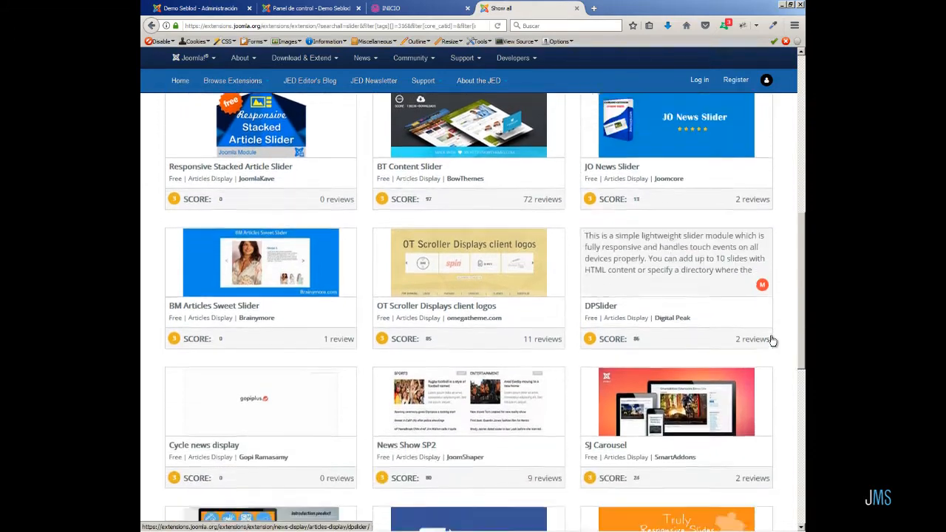
scroll(771, 340, down, 6)
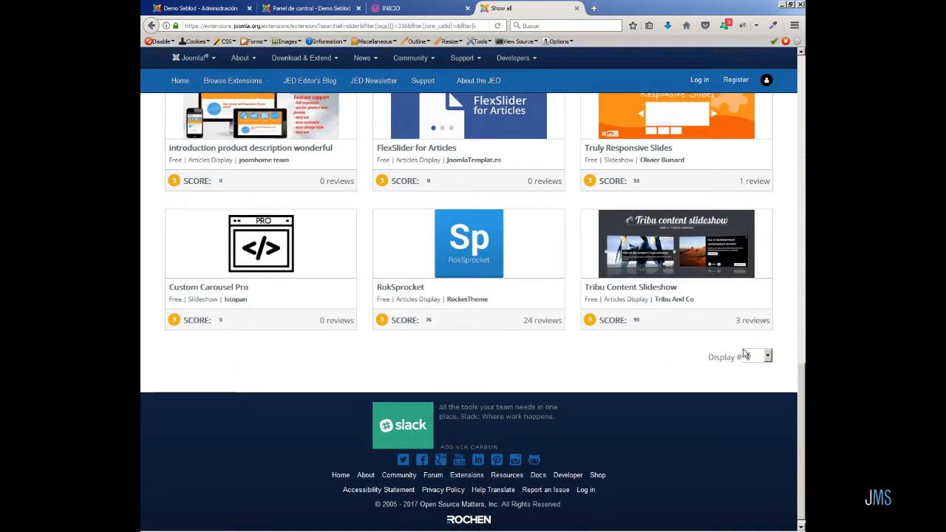
scroll(803, 375, up, 5)
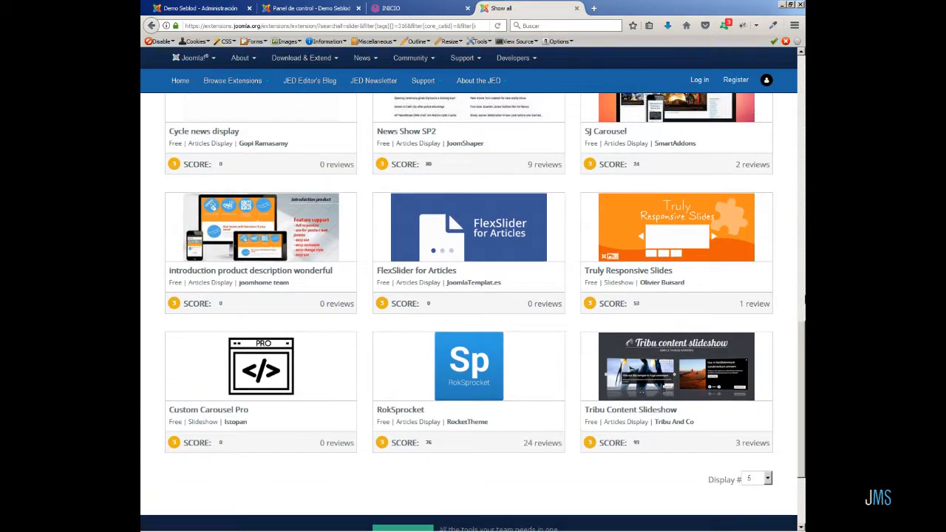
scroll(803, 148, up, 5)
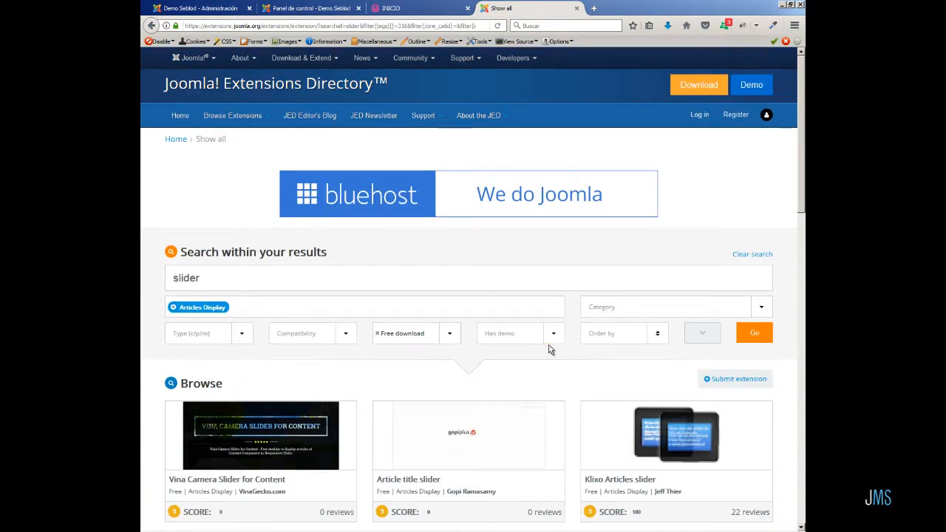
scroll(549, 349, down, 4)
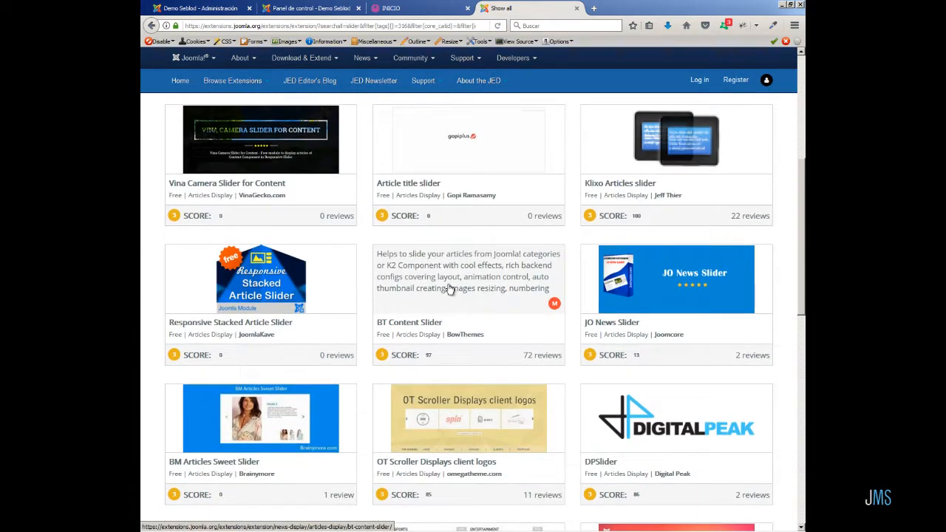
click(462, 272)
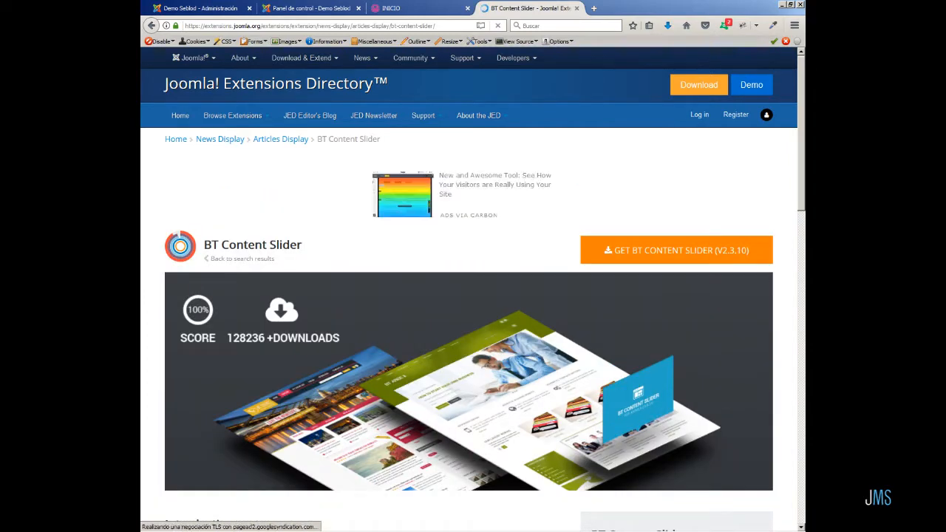
Open the BT Content Slider demo, step through its slides, and return to the listing.
scroll(781, 317, down, 10)
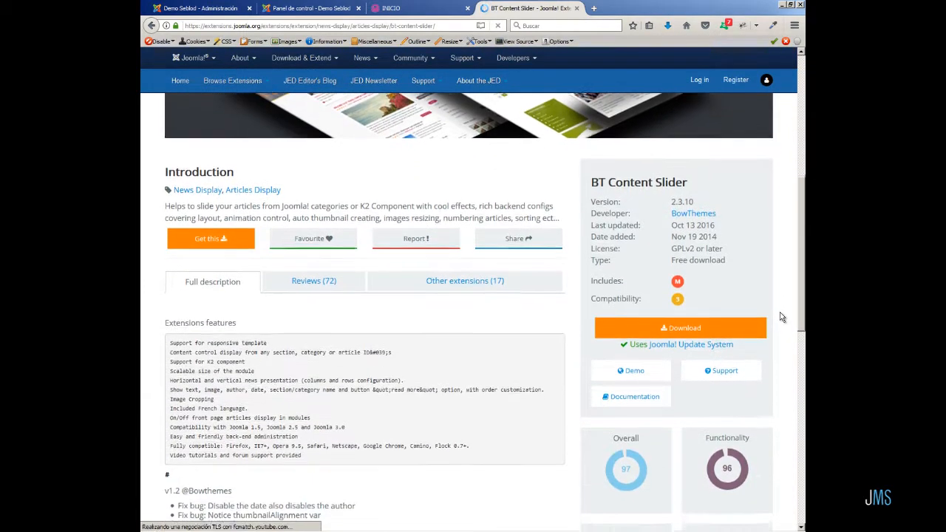
click(630, 370)
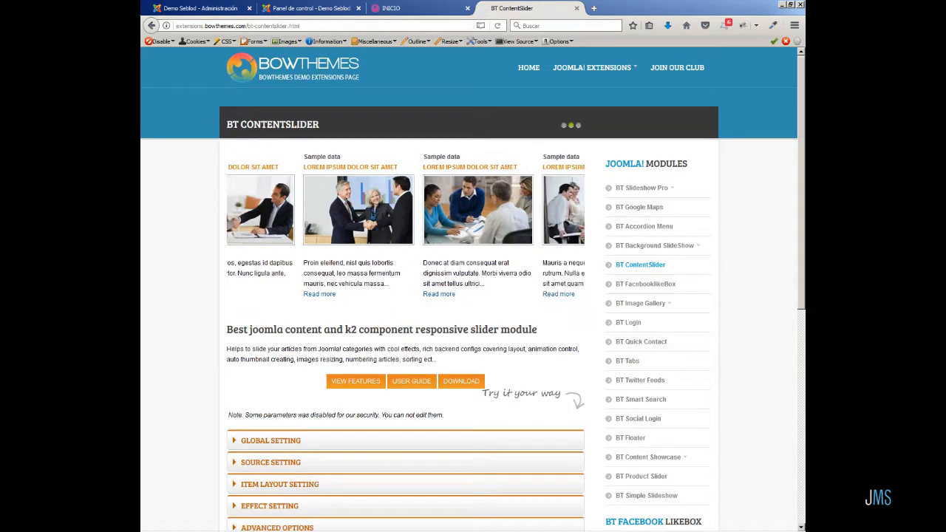
mouse_move(251, 208)
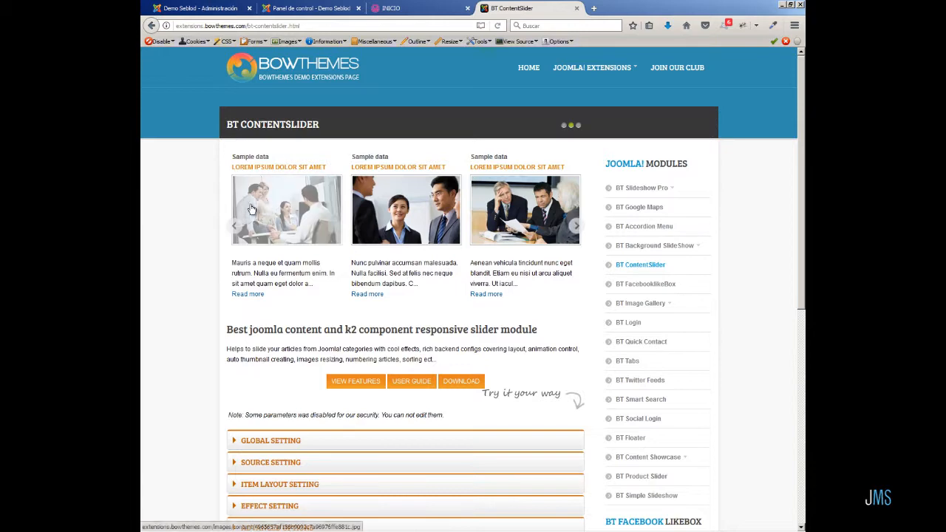
click(578, 230)
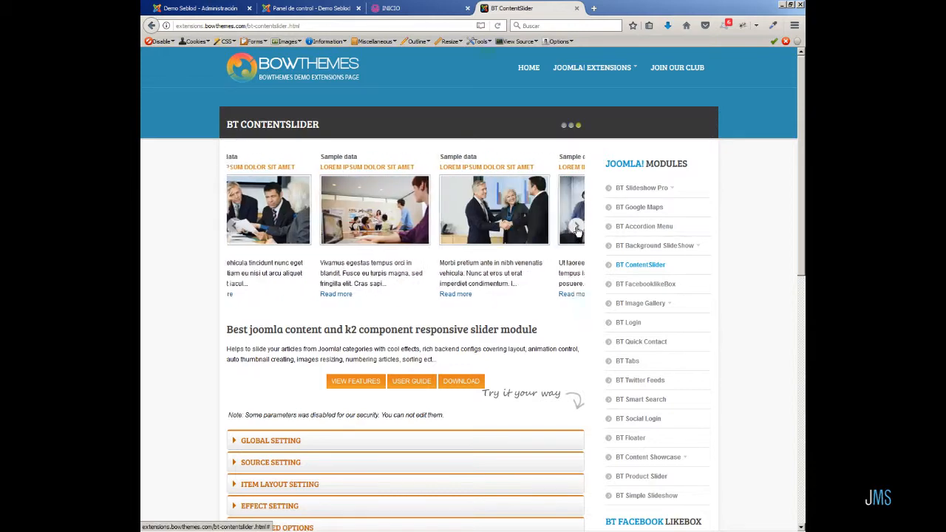
click(578, 231)
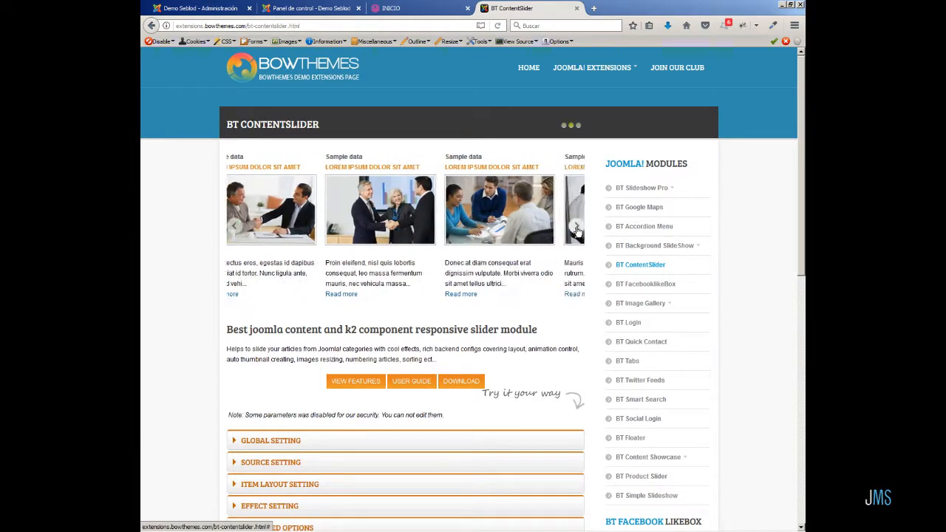
click(577, 231)
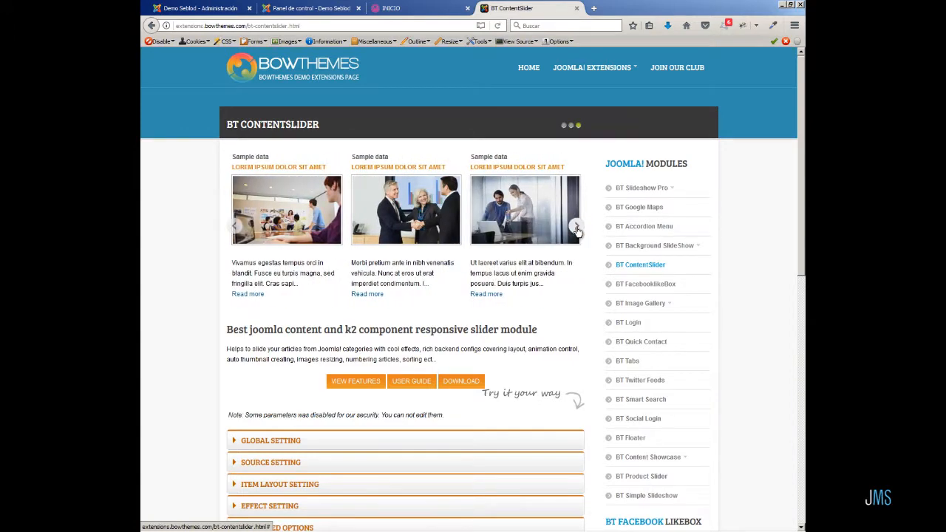
click(151, 25)
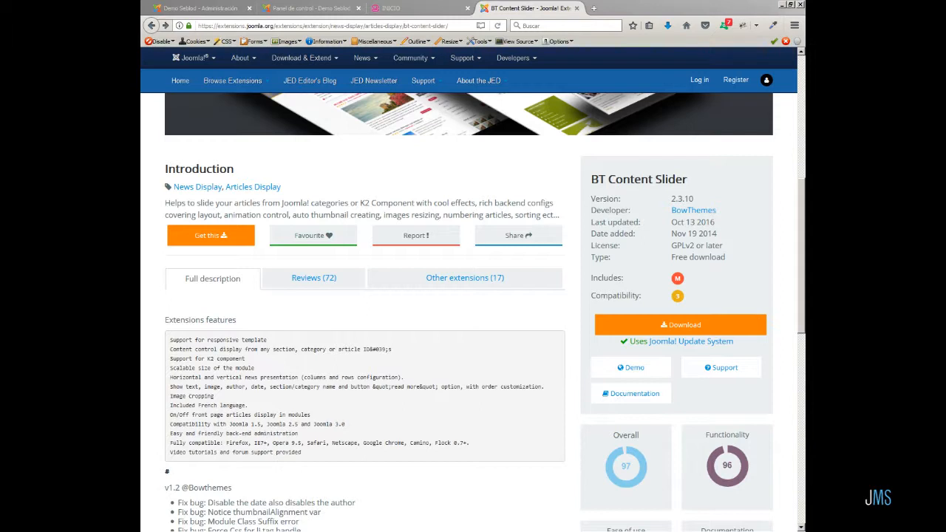
Try to download BT Content Slider from the developer's website.
click(679, 325)
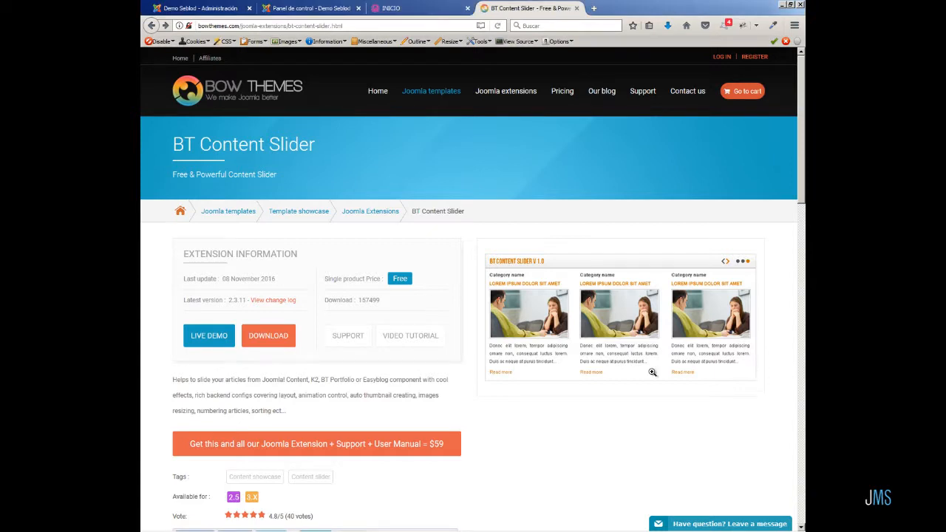
click(268, 336)
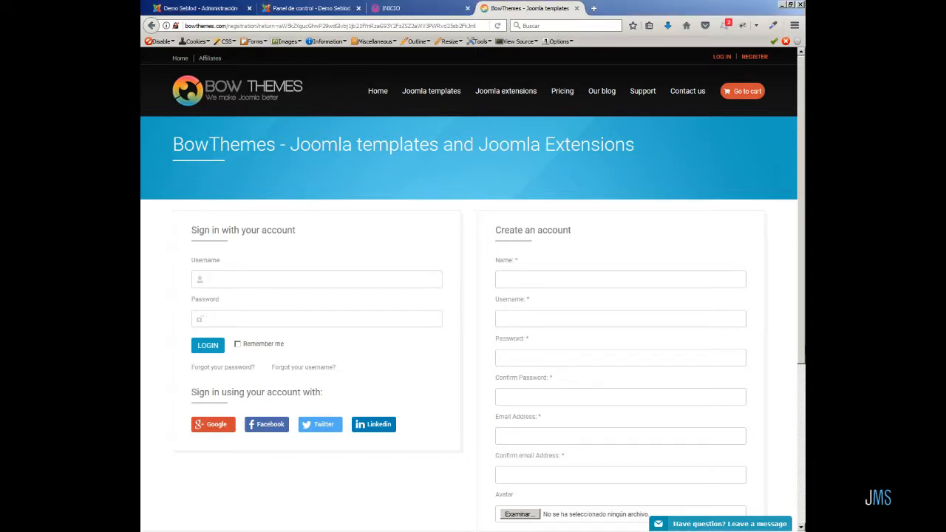
Switch to the file explorer and open the bt-content-slider-unzip-me-first folder.
key(alt+Tab)
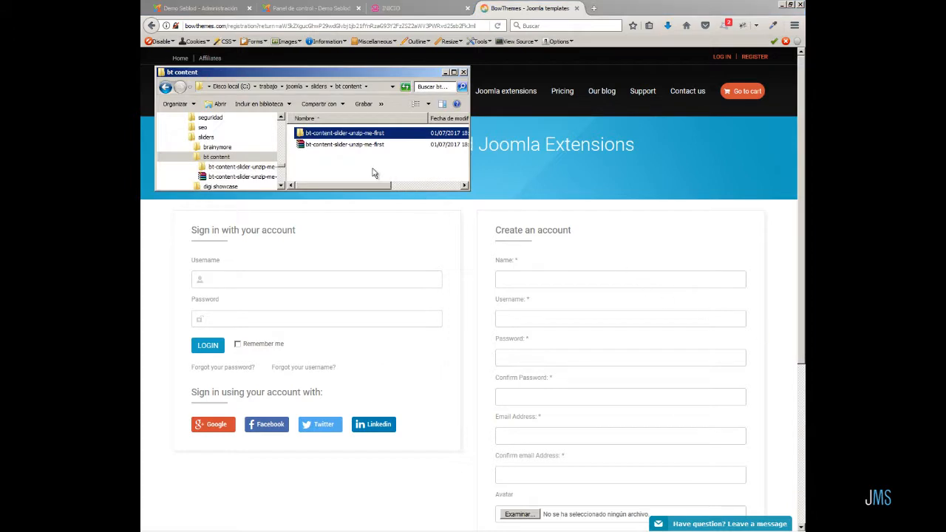
click(344, 145)
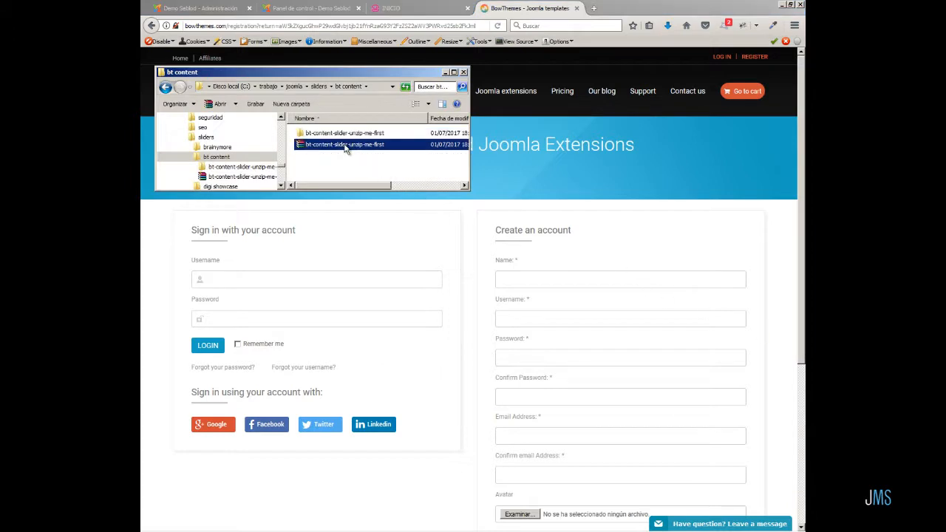
double_click(344, 134)
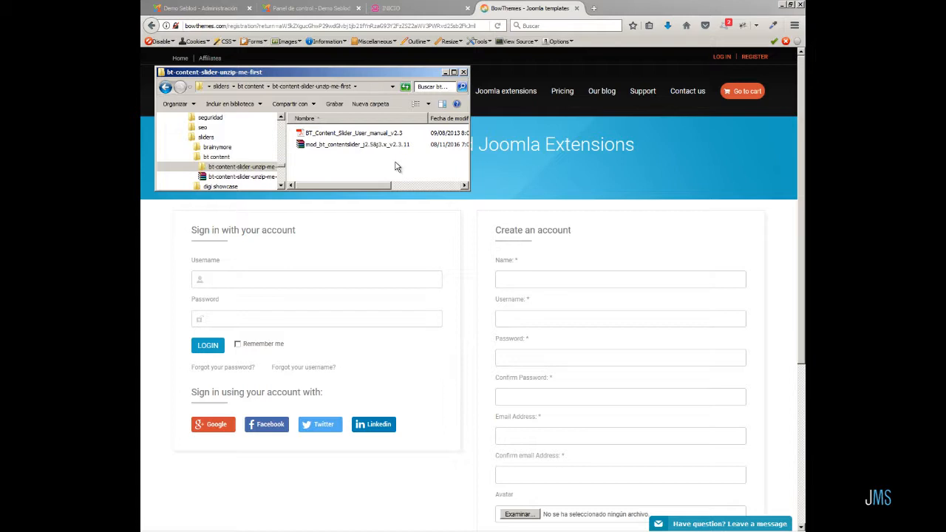
click(805, 387)
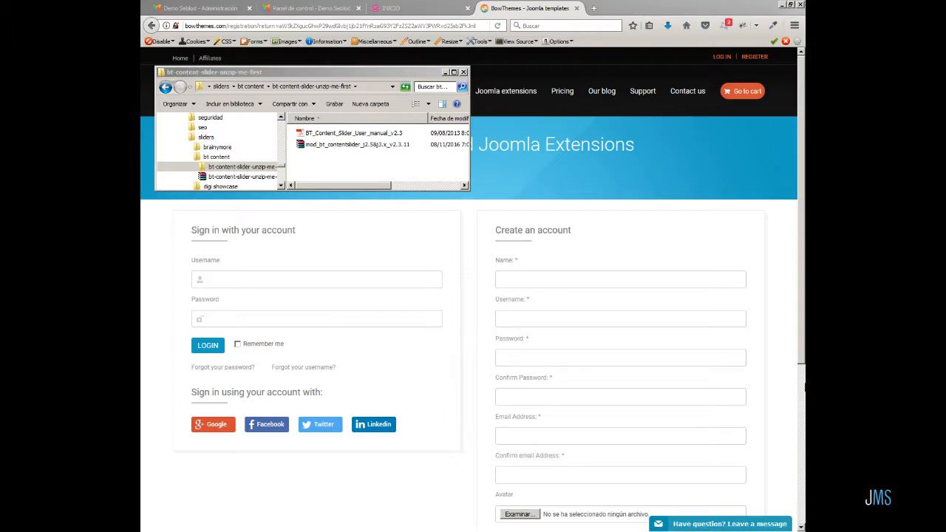
Install the mod_bt_contentslider package by uploading it in the Joomla administrator's extension installer.
click(321, 8)
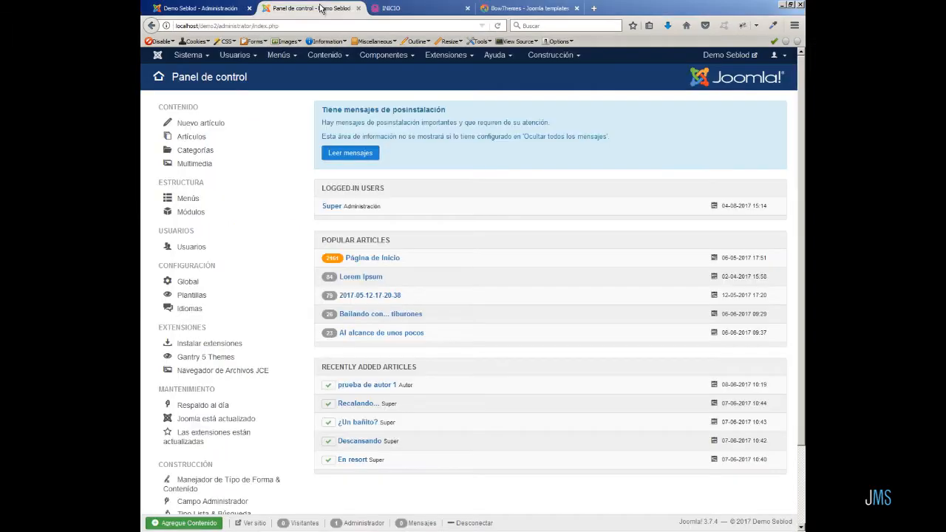
click(449, 55)
mouse_move(458, 72)
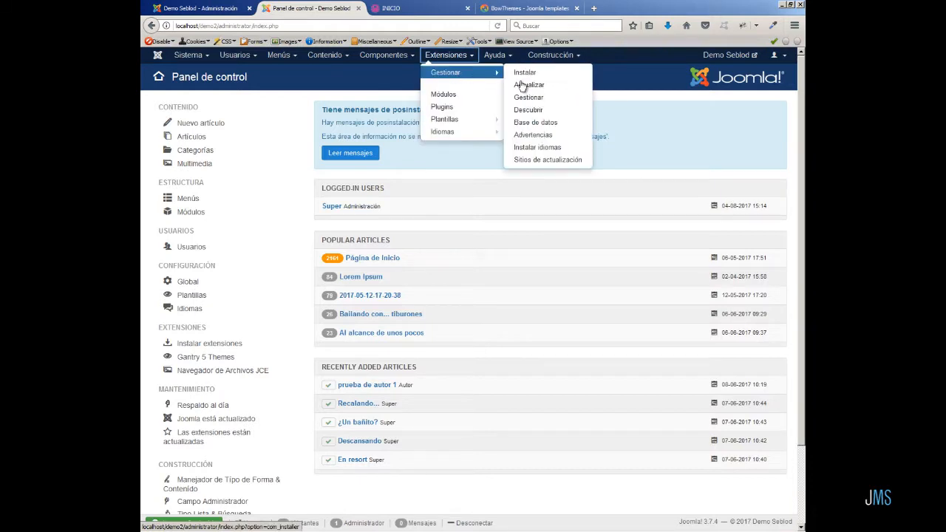
click(539, 74)
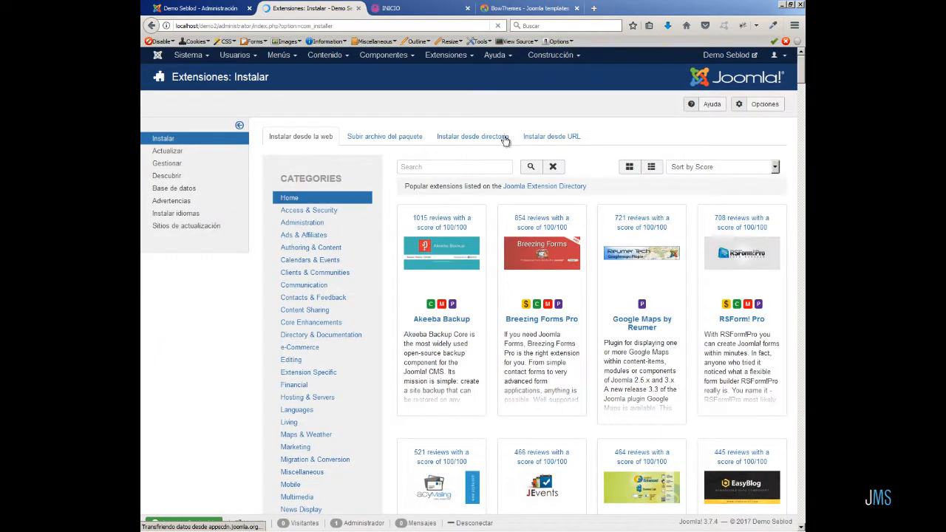
click(411, 138)
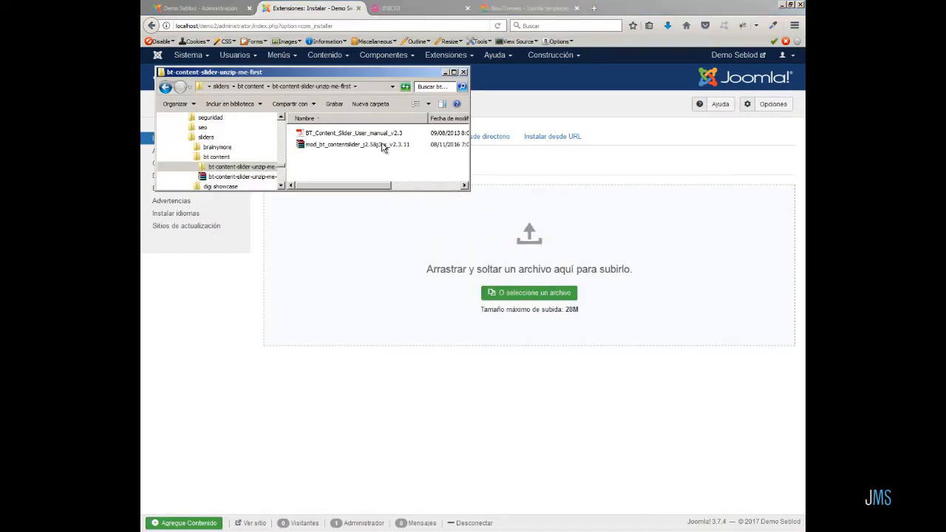
drag(382, 146, 629, 264)
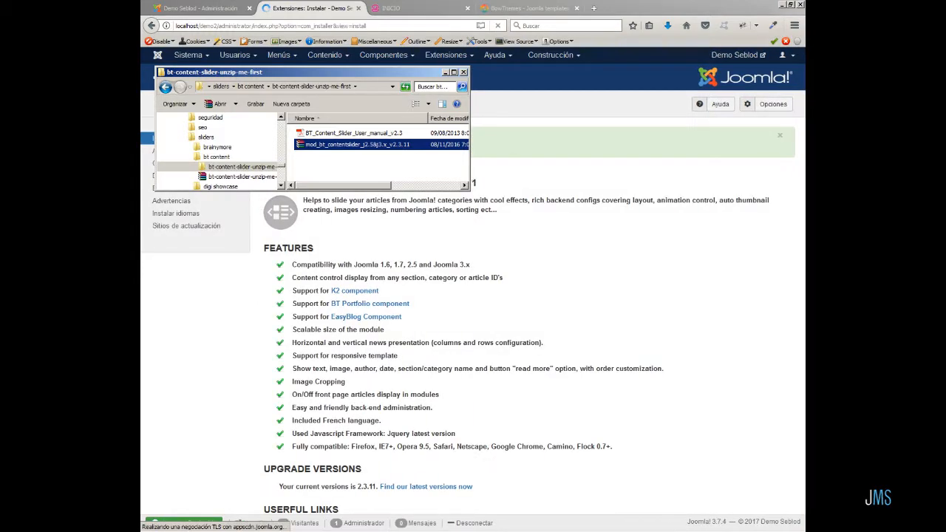
click(732, 299)
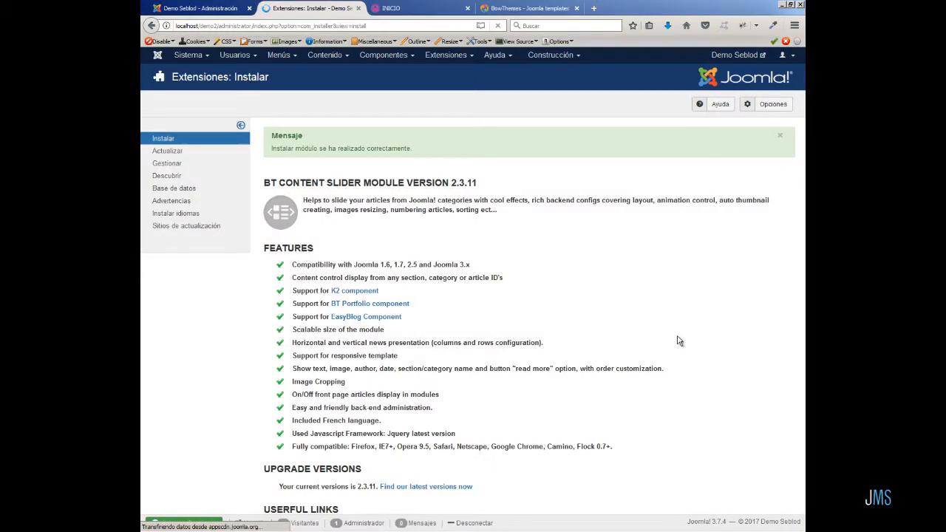
scroll(679, 342, down, 4)
scroll(680, 341, up, 3)
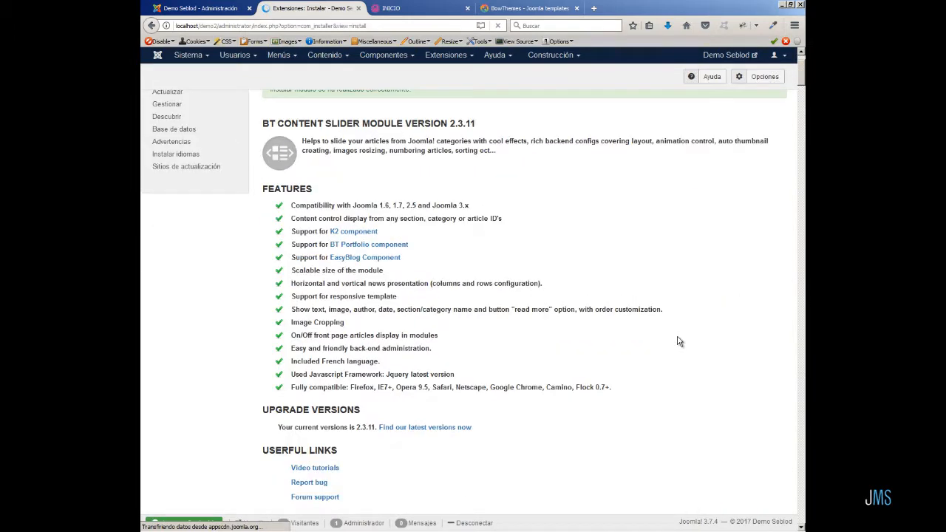
scroll(764, 341, up, 1)
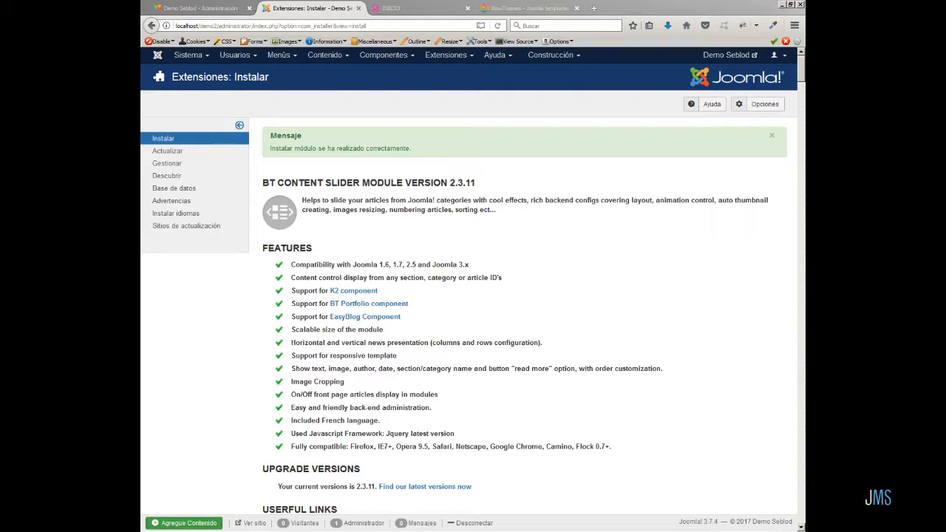
Create and save a new article titled BT Content Slider.
click(323, 56)
mouse_move(336, 74)
click(422, 72)
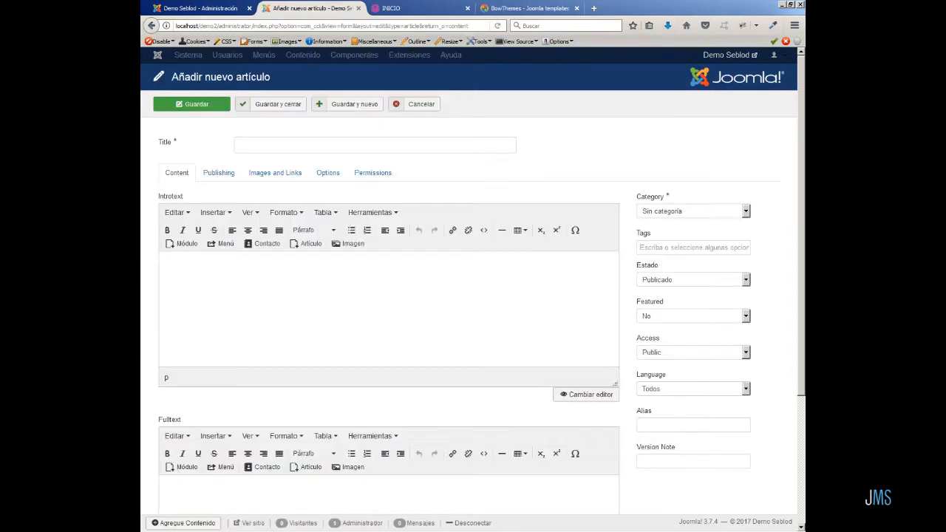
click(268, 143)
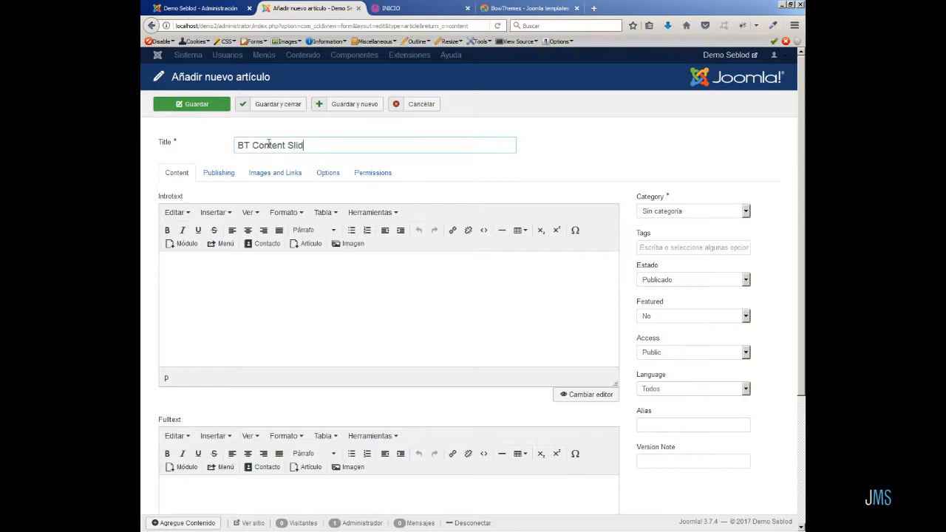
click(267, 261)
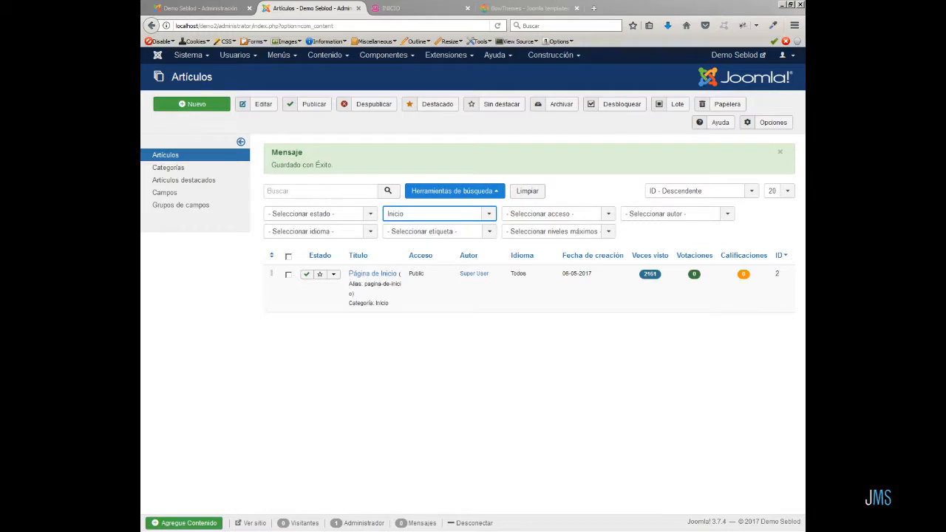
Start a new Main Menu item and title it DEMO SLIDERS.
click(279, 56)
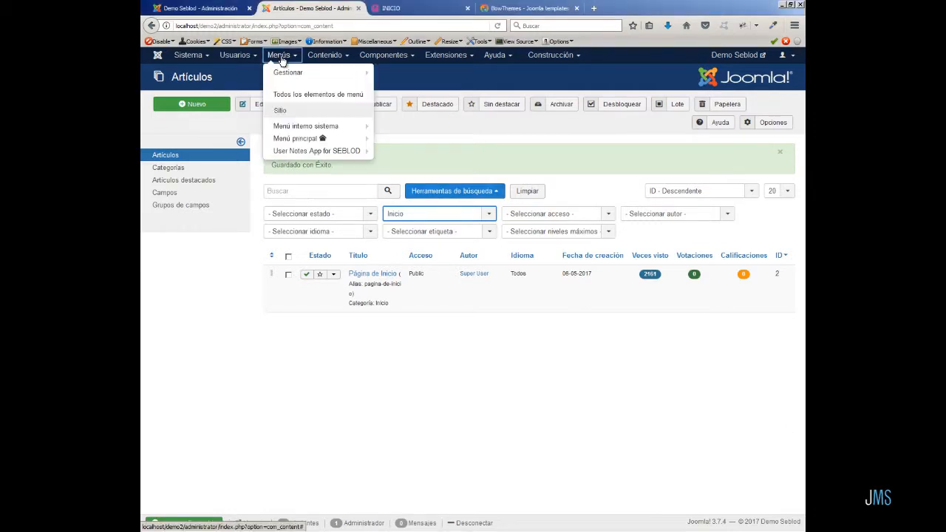
mouse_move(319, 138)
click(442, 140)
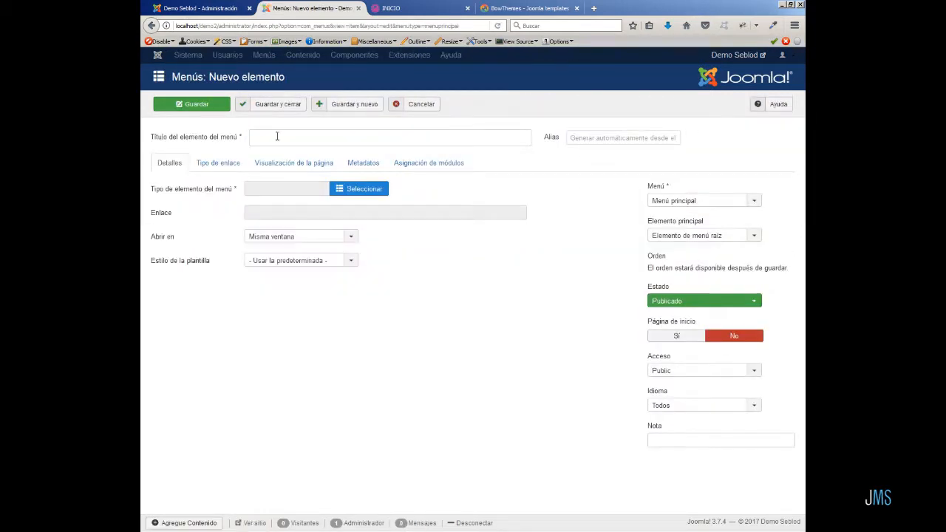
click(278, 138)
text(SLID)
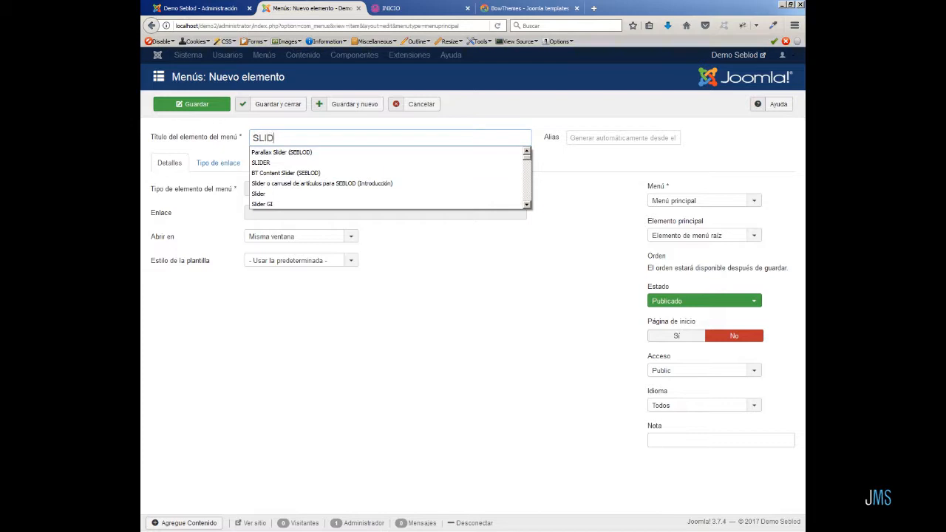
text(ERS)
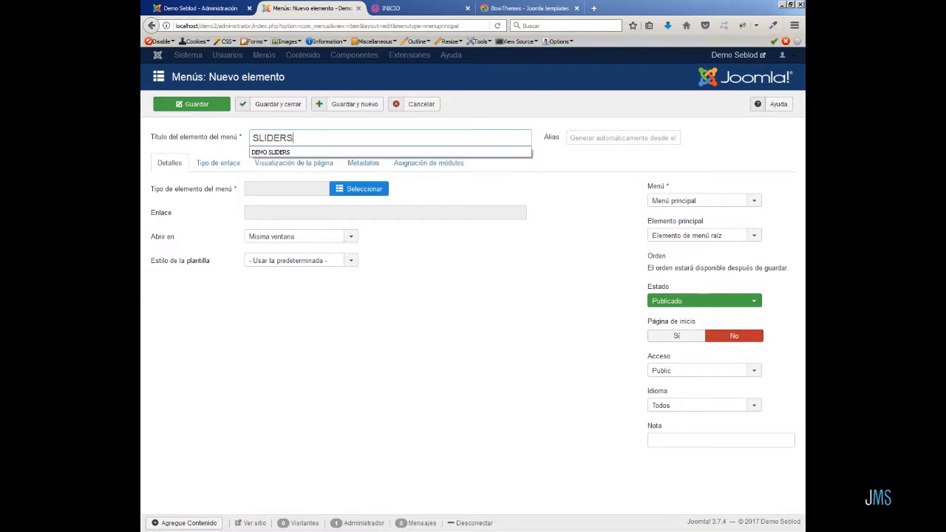
click(292, 152)
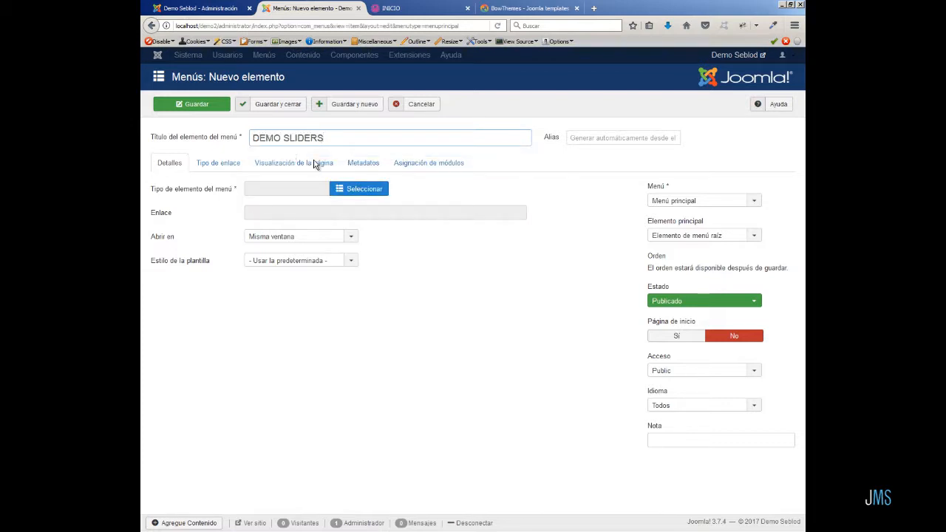
Set the item's type to a menu heading (Encabezado del menú) and save it, opening a fresh item form.
click(358, 190)
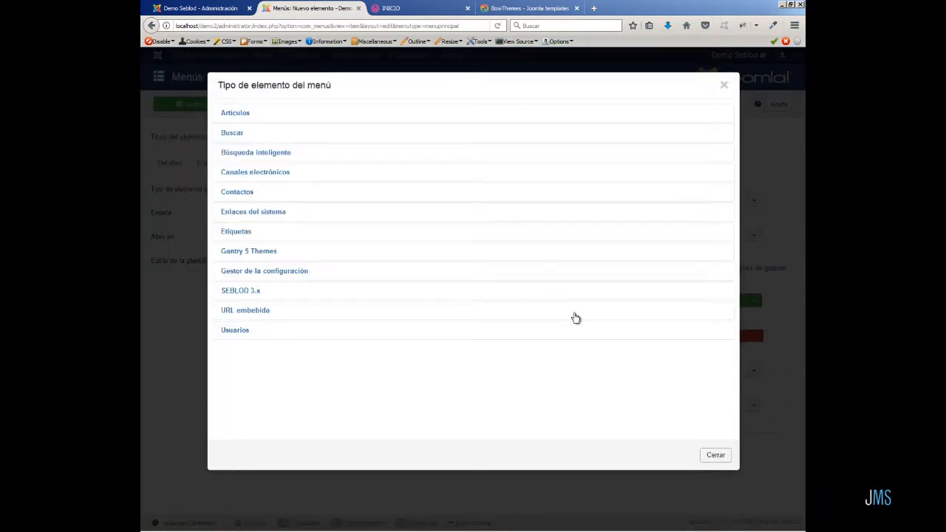
click(266, 215)
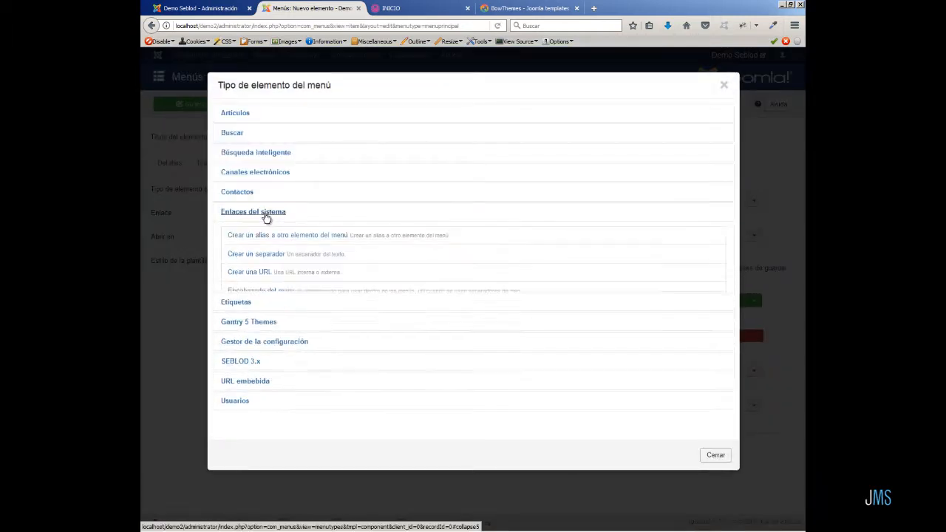
click(265, 291)
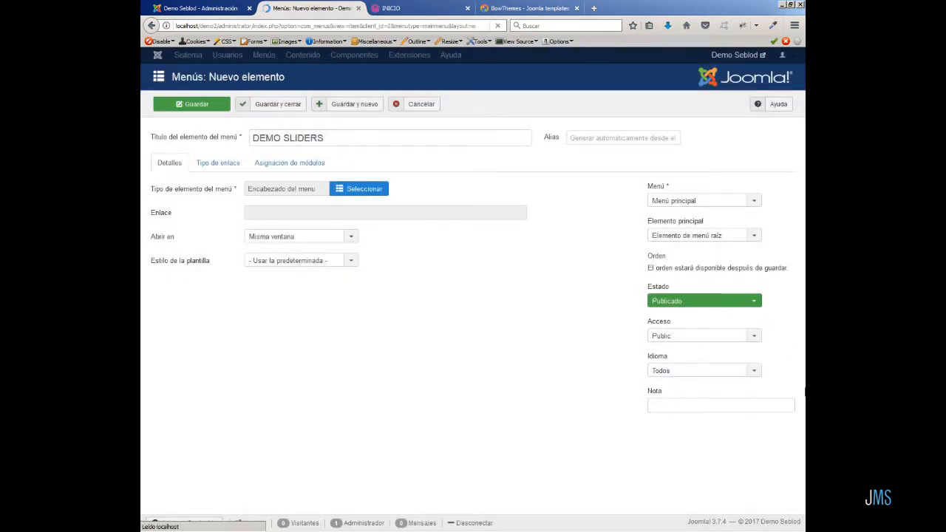
click(352, 107)
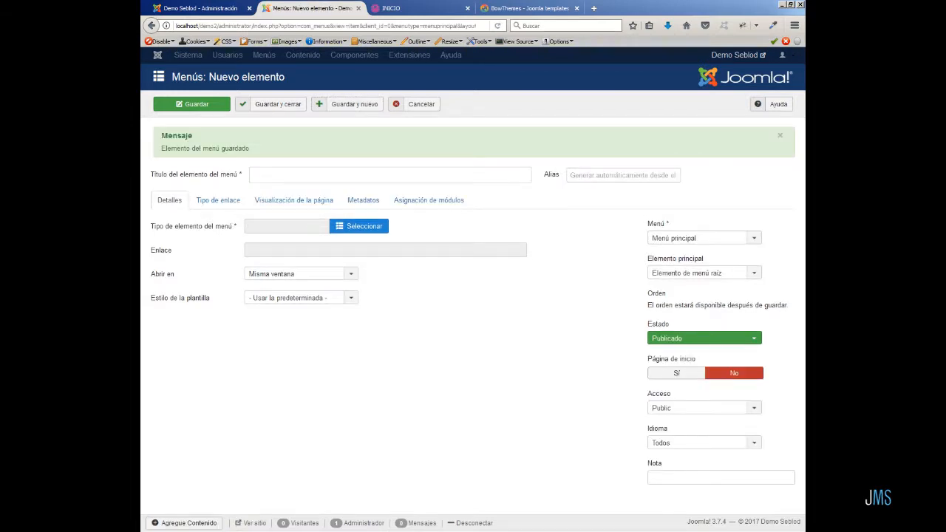
Title a second menu item DEMO SLIDERS.
click(780, 136)
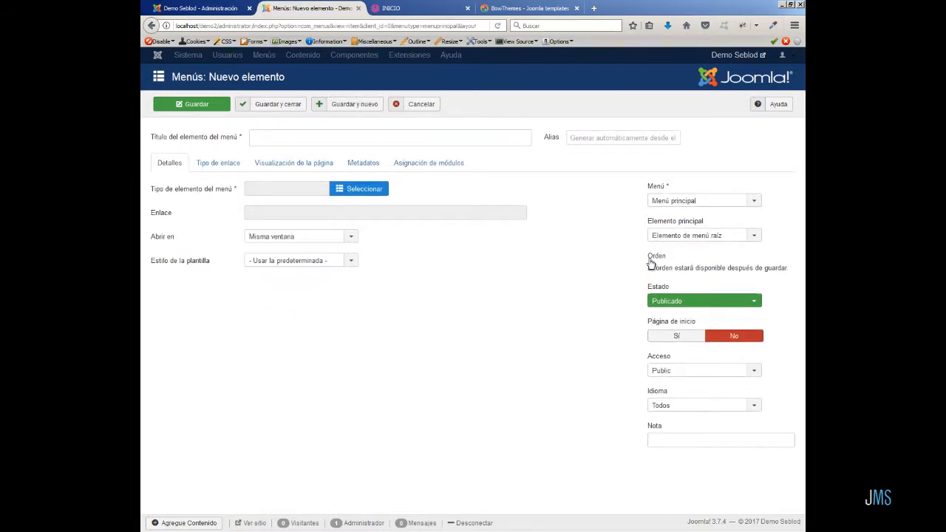
click(264, 139)
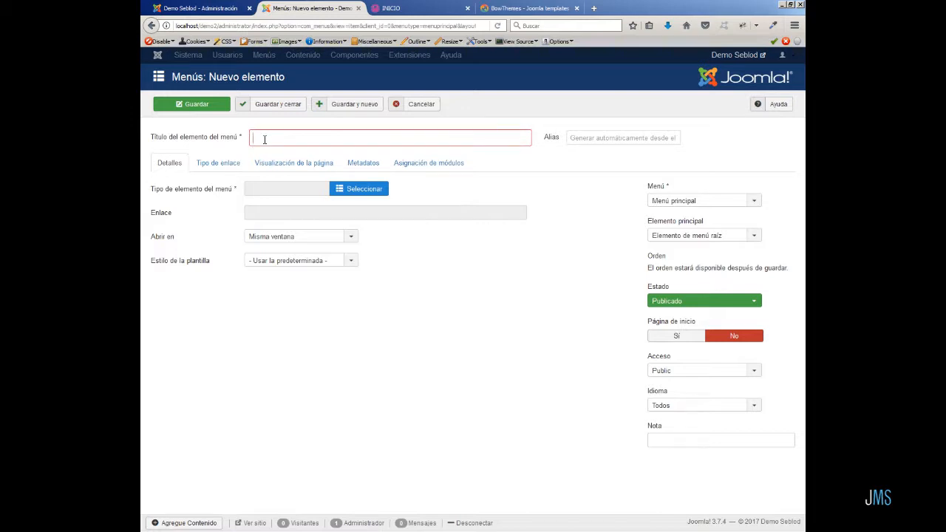
text(d)
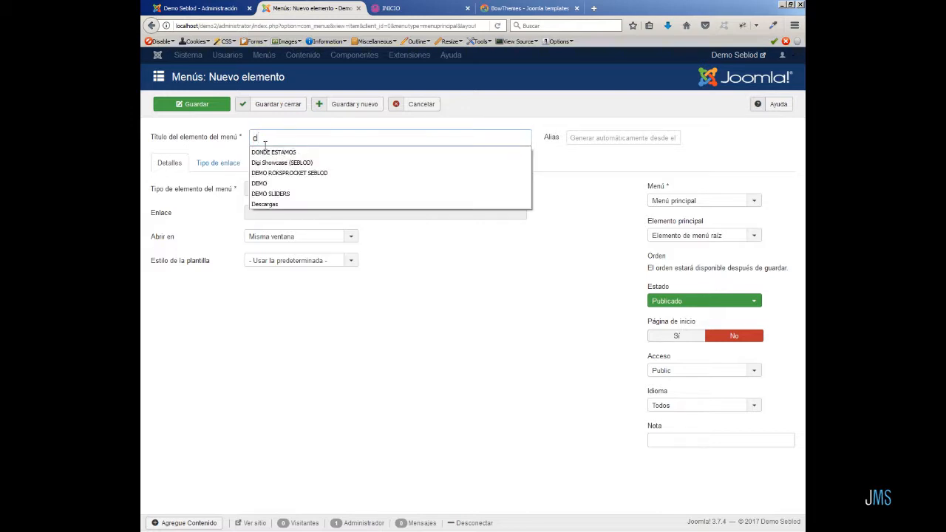
click(296, 194)
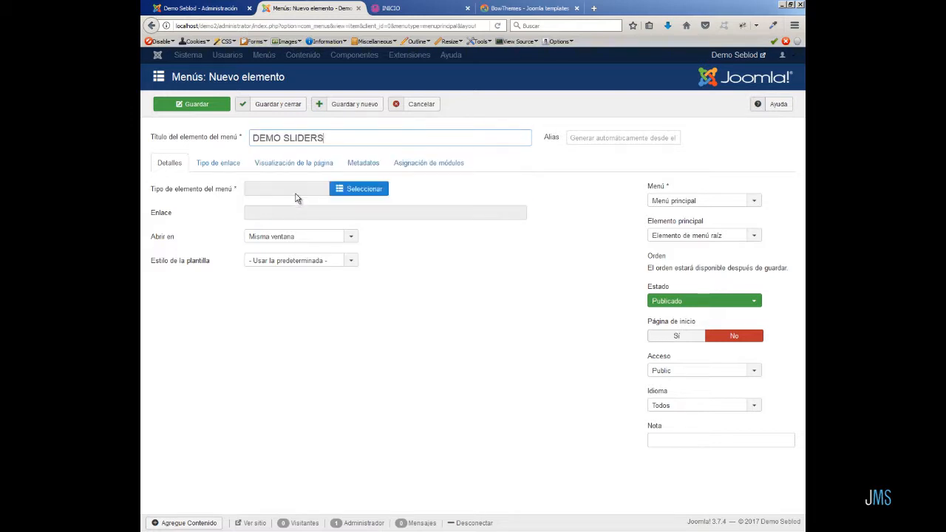
Set its type to Mostrar un solo artículo and choose the BT Content Slider article.
click(365, 189)
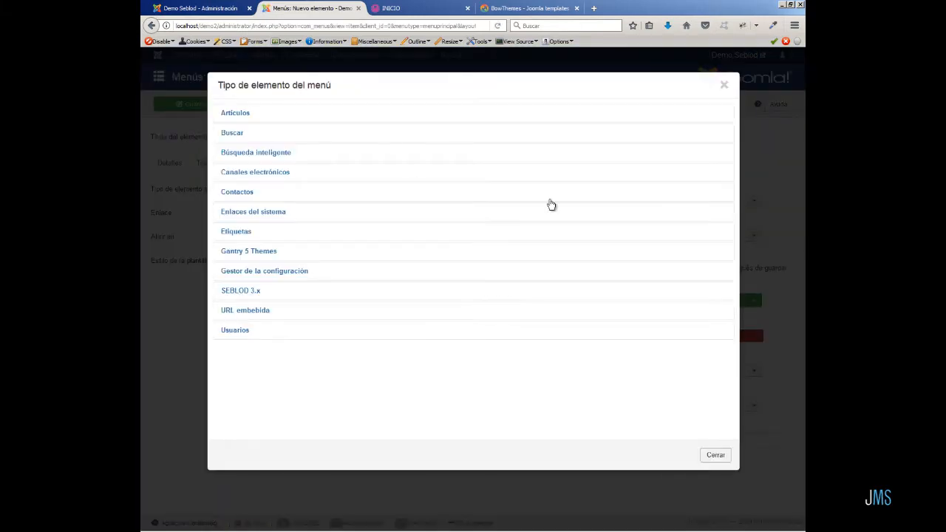
click(244, 115)
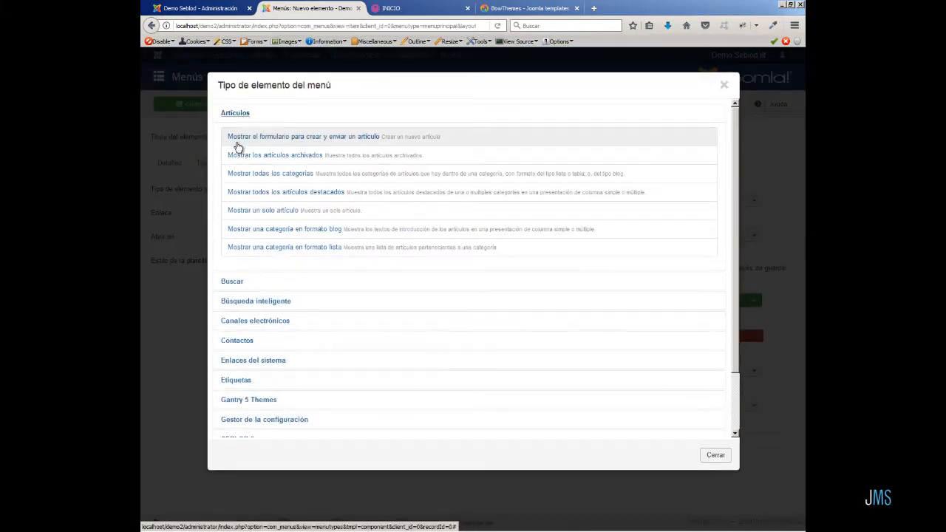
click(229, 212)
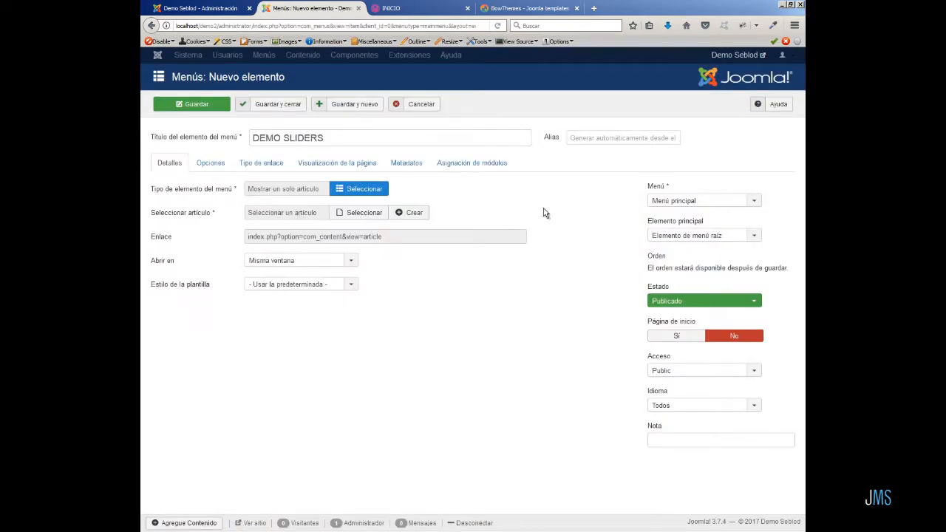
click(372, 213)
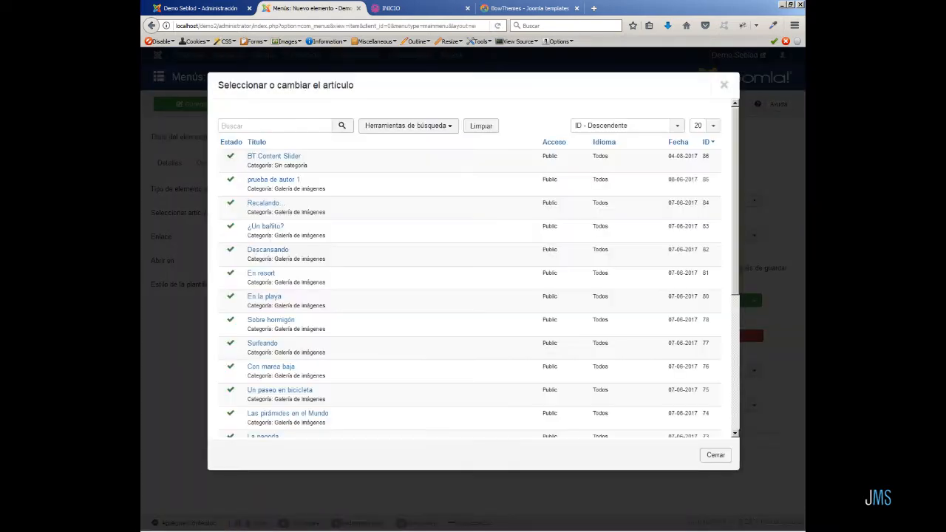
click(281, 157)
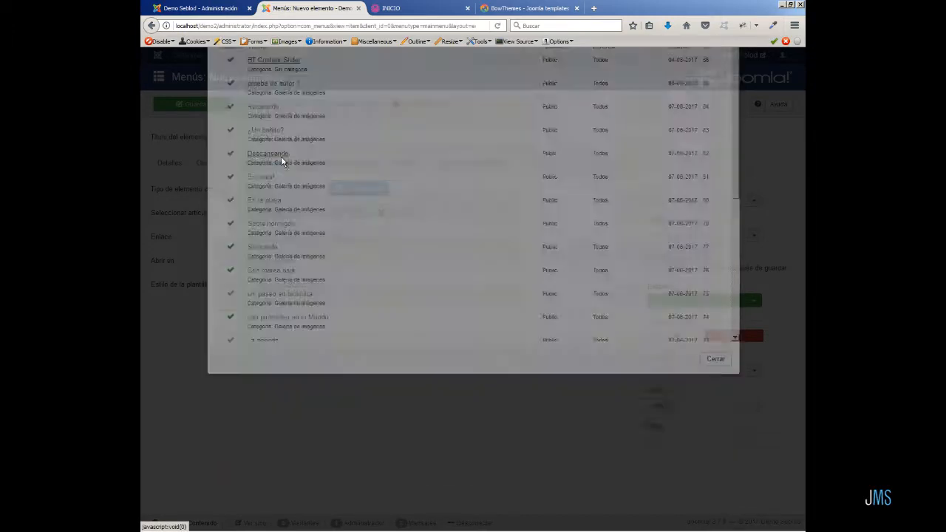
Place the item under the DEMO SLIDERS heading as parent, then save and close it.
click(755, 236)
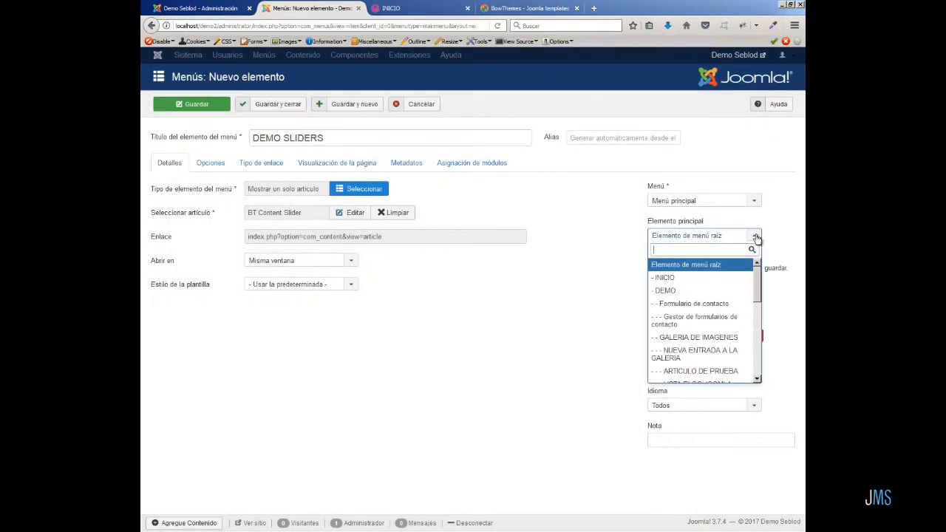
scroll(759, 361, down, 5)
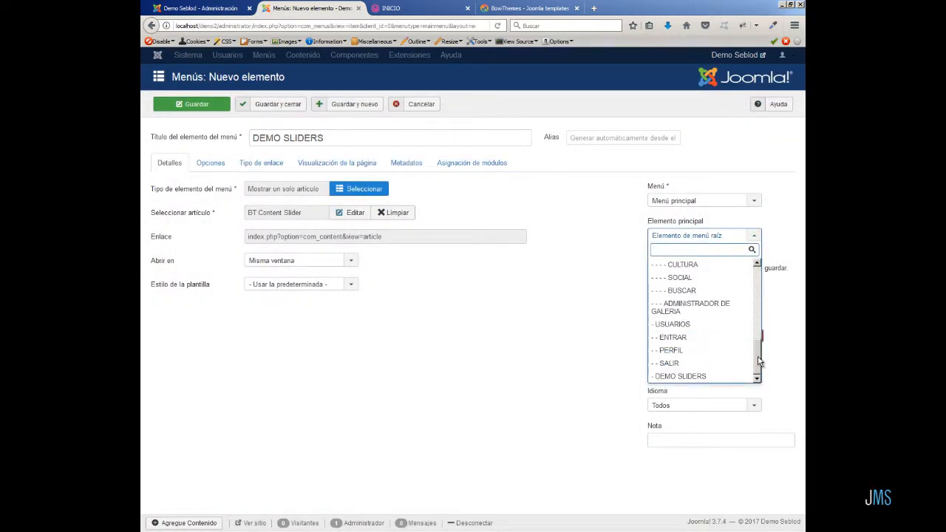
click(701, 376)
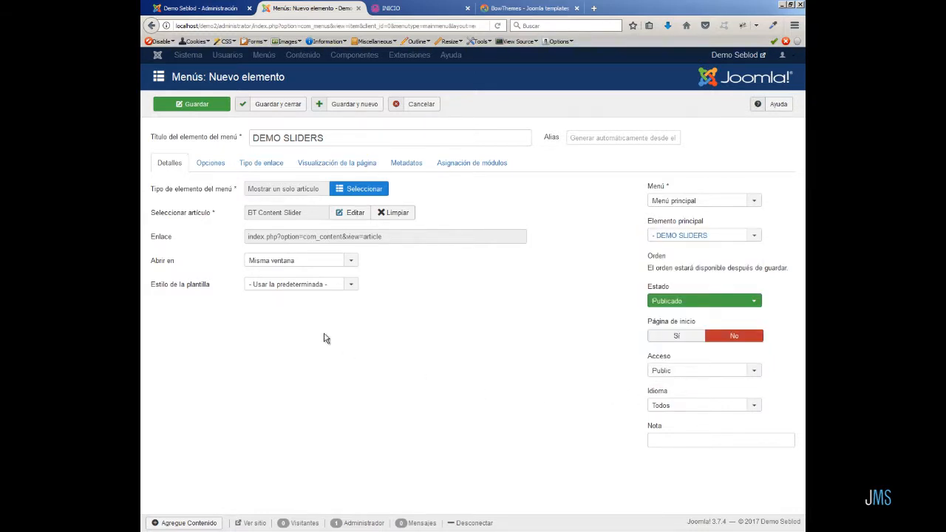
click(272, 106)
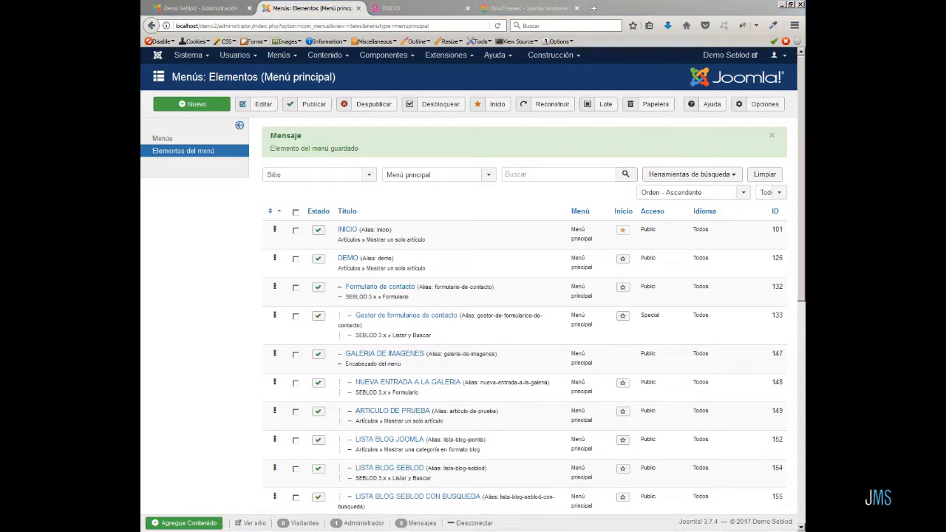
Reload the site's front end and open the new DEMO SLIDERS menu page.
click(419, 9)
click(497, 25)
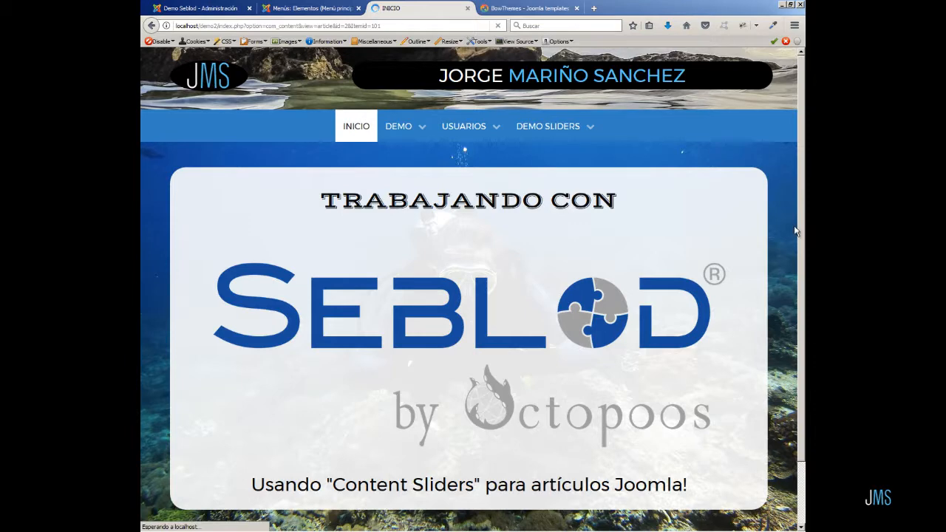
mouse_move(549, 128)
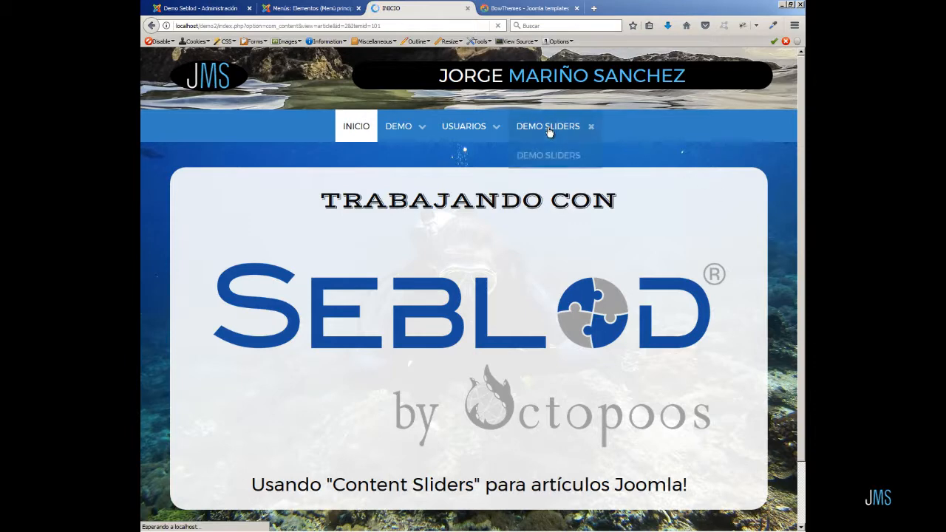
click(552, 158)
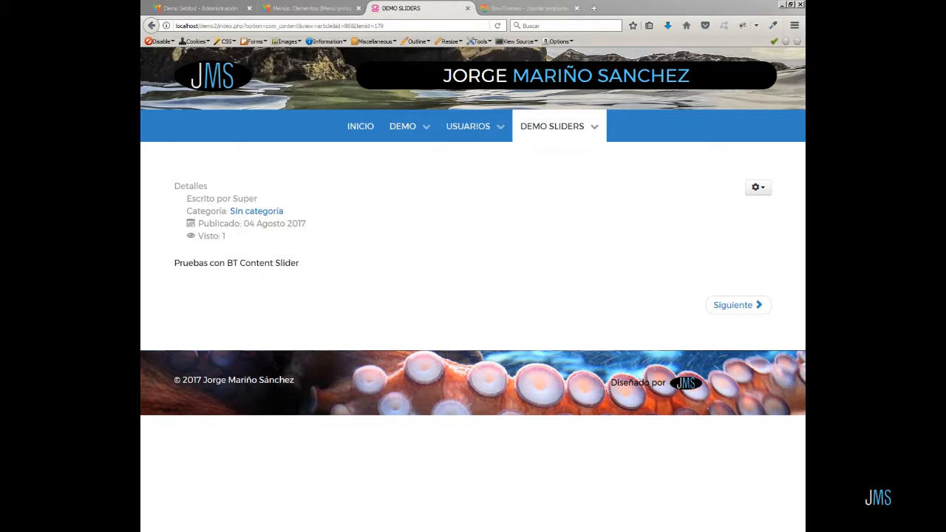
Open the module manager and filter the modules by type BT Content Slider.
click(319, 8)
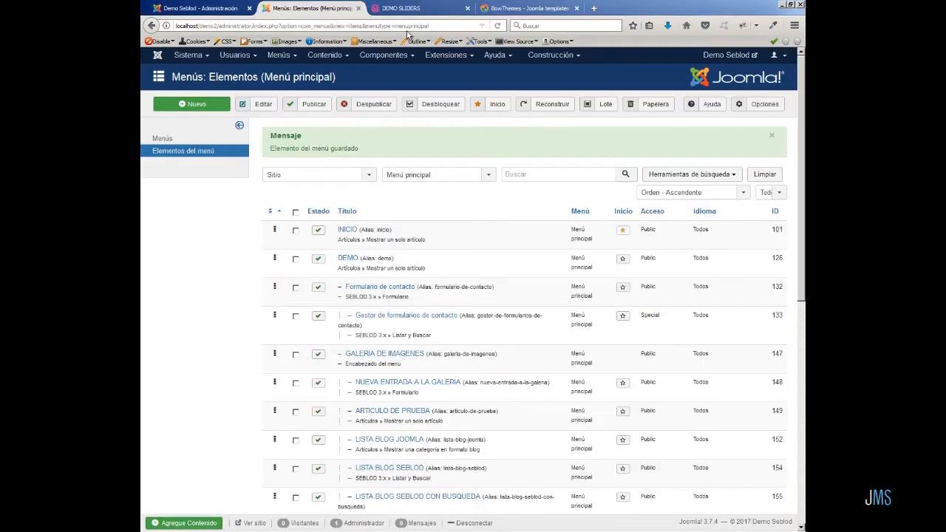
click(447, 55)
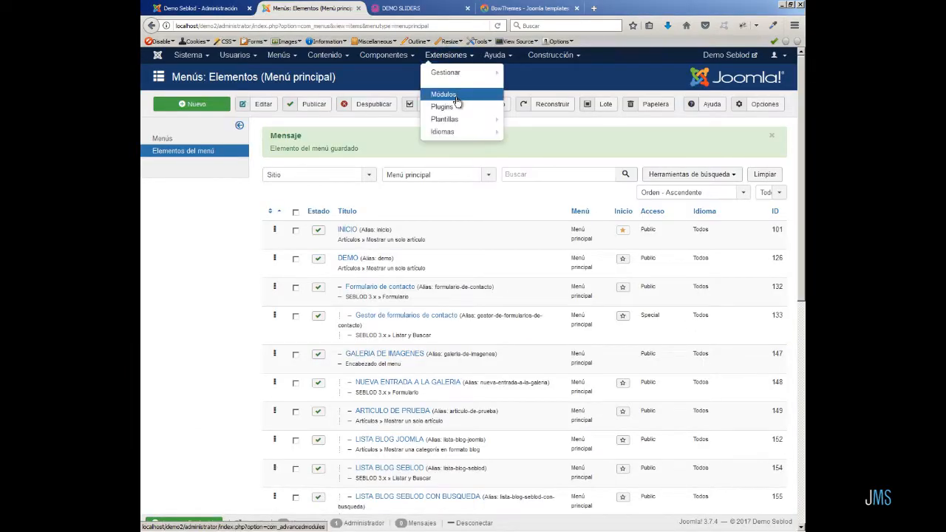
click(457, 101)
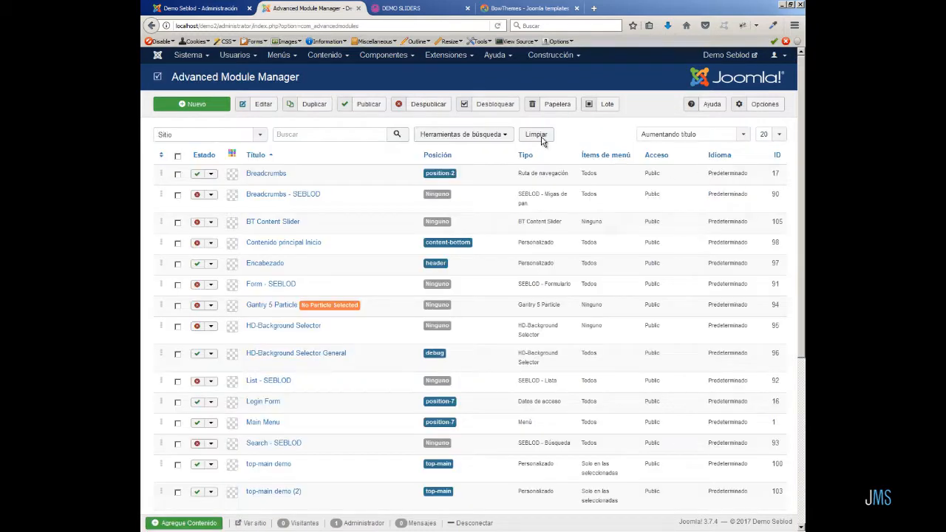
click(506, 134)
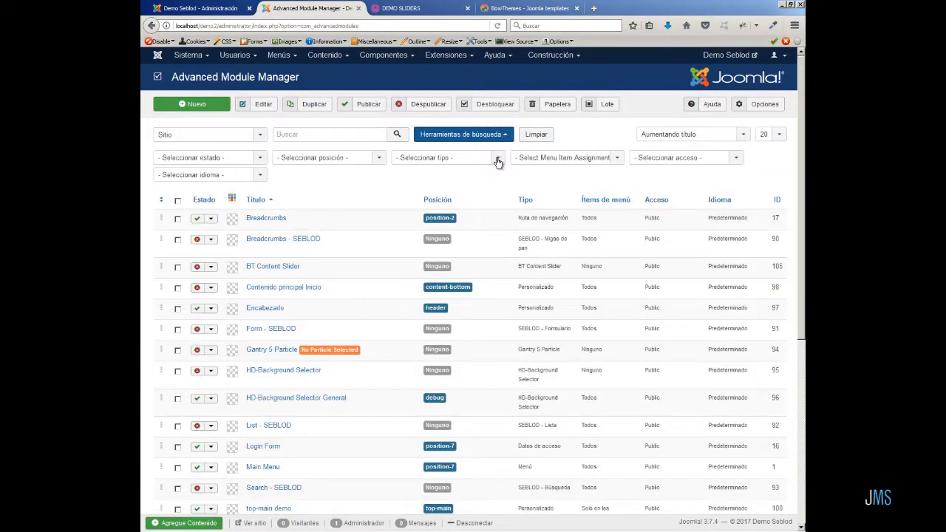
click(498, 159)
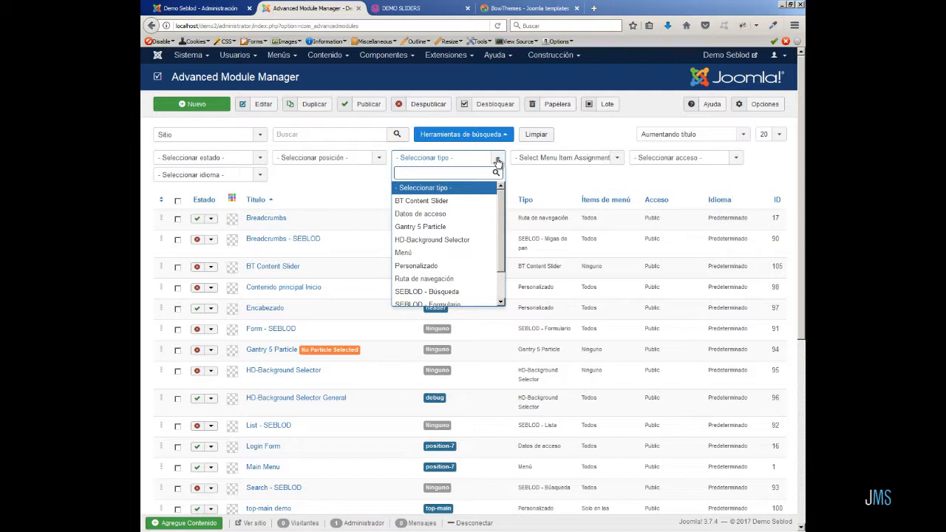
click(452, 201)
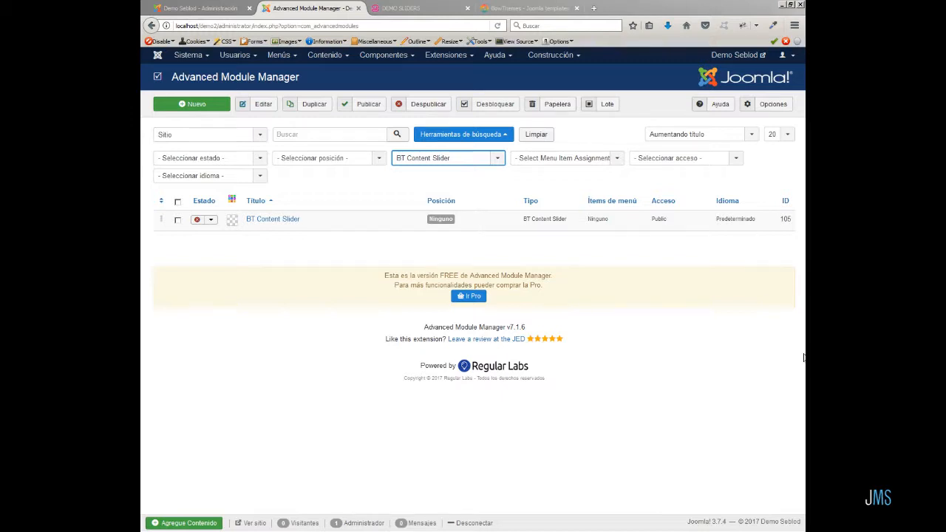
Duplicate the BT Content Slider module and open the copy for editing.
click(177, 220)
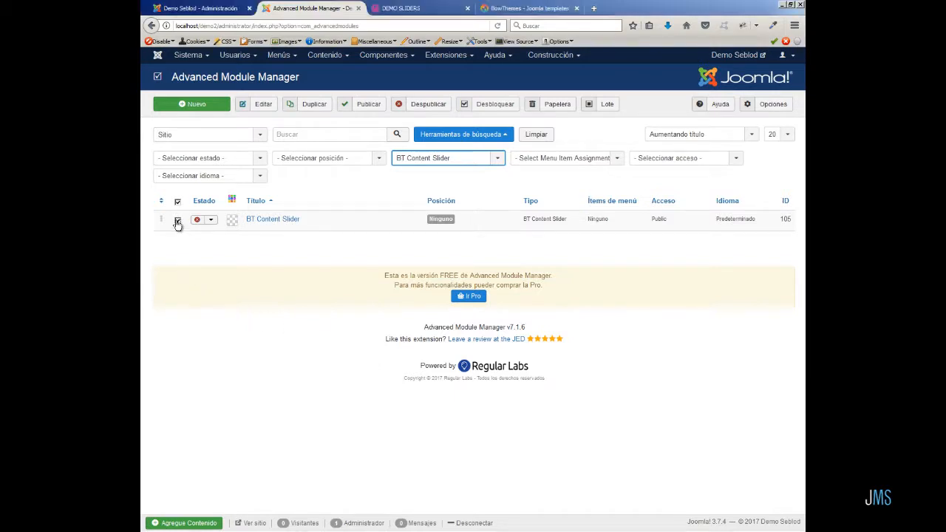
click(313, 104)
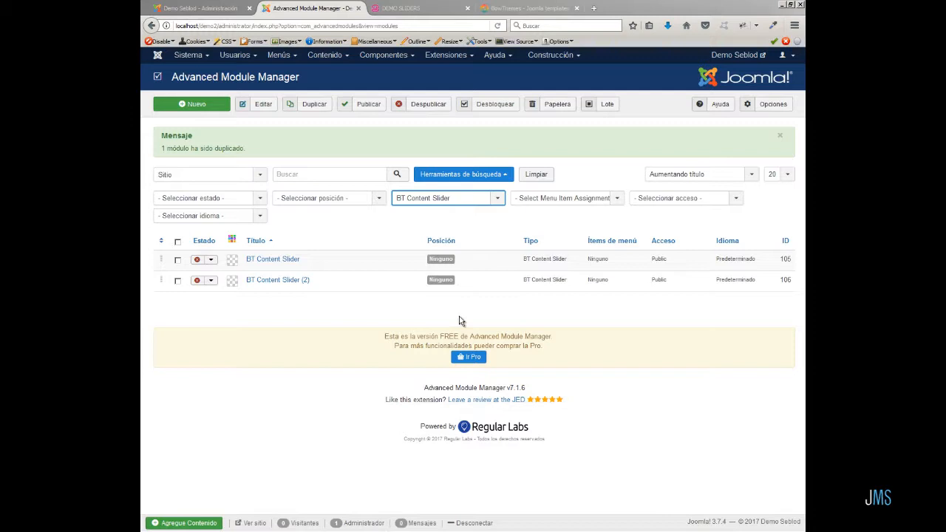
click(295, 282)
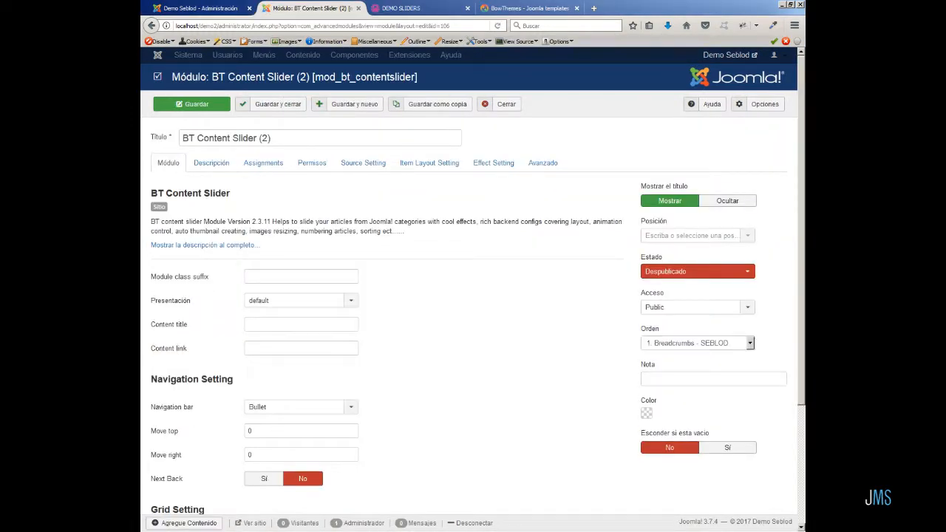
scroll(485, 350, down, 3)
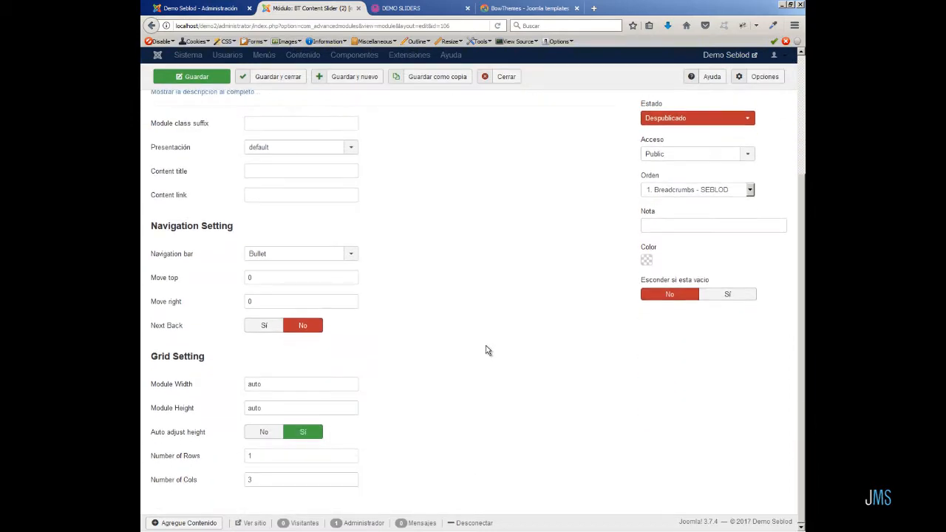
Open the module's source settings and browse the available Source From options.
scroll(485, 350, up, 3)
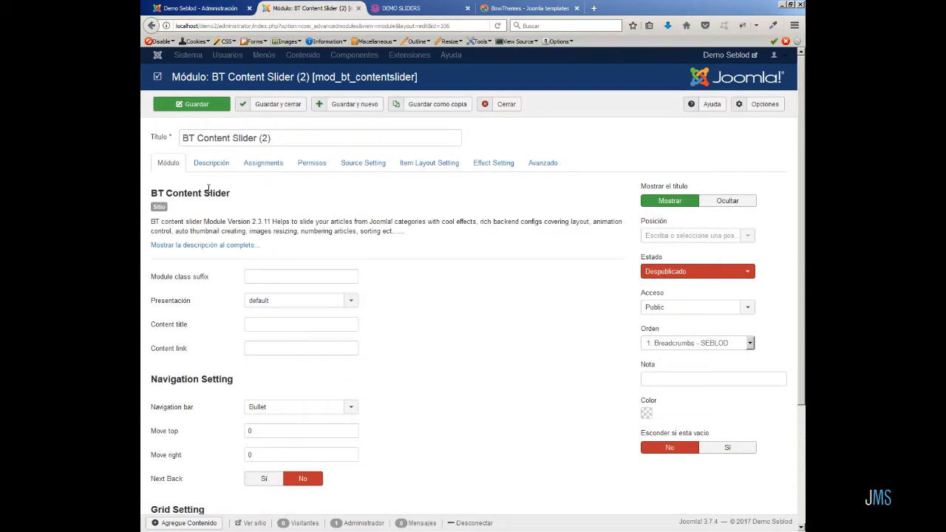
click(301, 171)
click(372, 170)
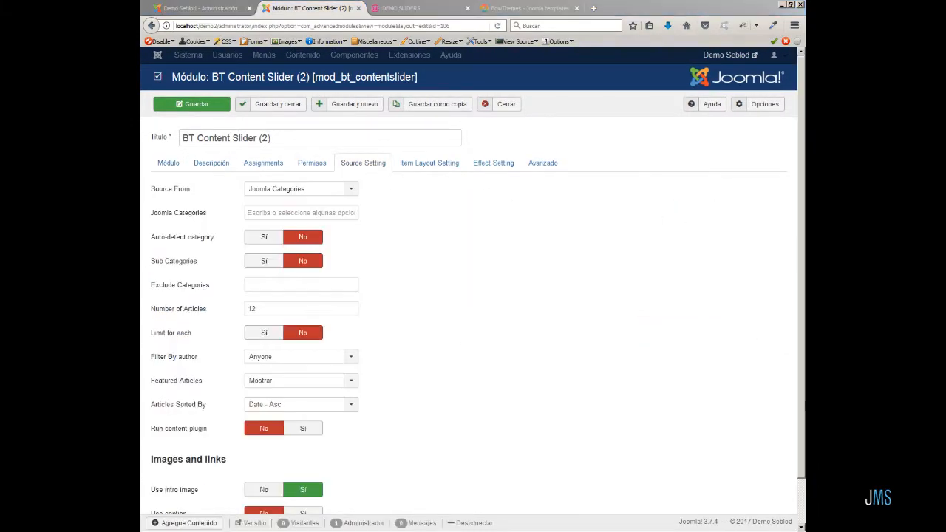
click(351, 191)
scroll(354, 276, down, 1)
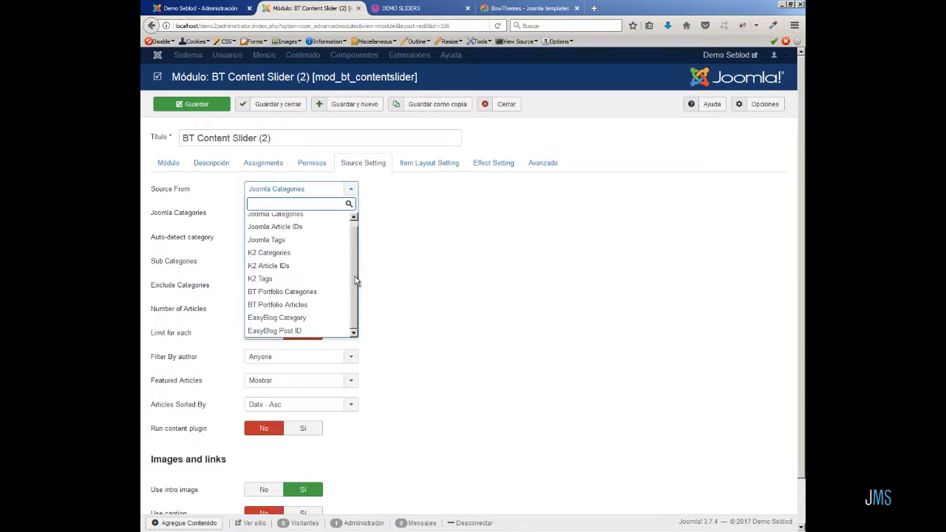
drag(355, 288, 353, 266)
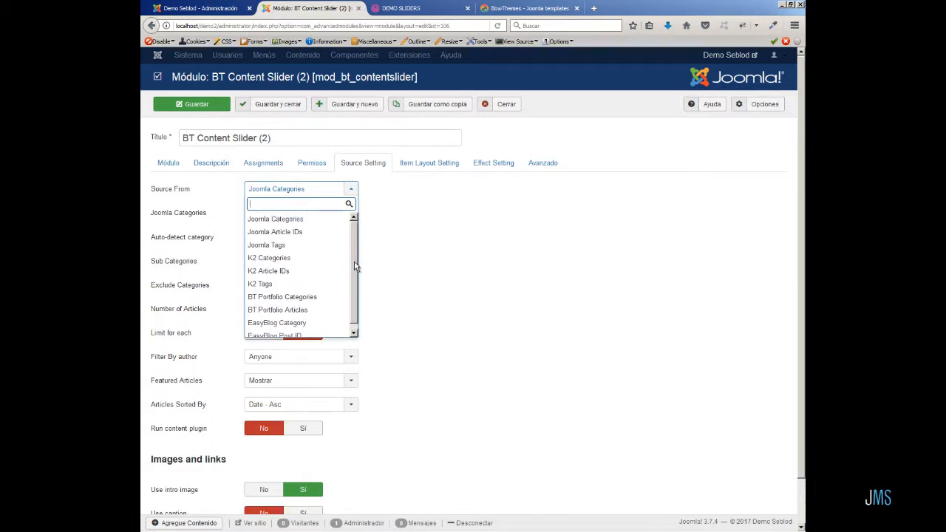
click(351, 190)
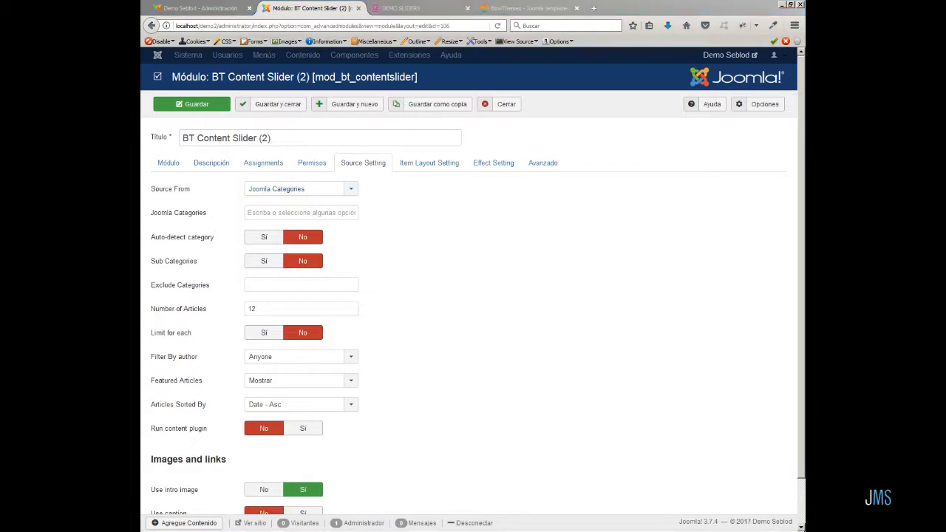
Set the number of articles to 1 and choose the Galería de imágenes category as source.
drag(256, 308, 246, 308)
text(1)
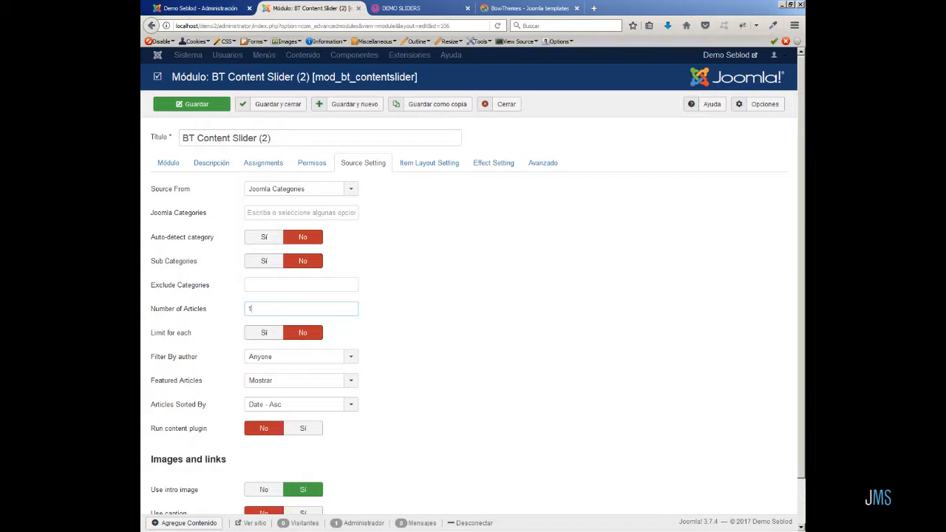
click(267, 212)
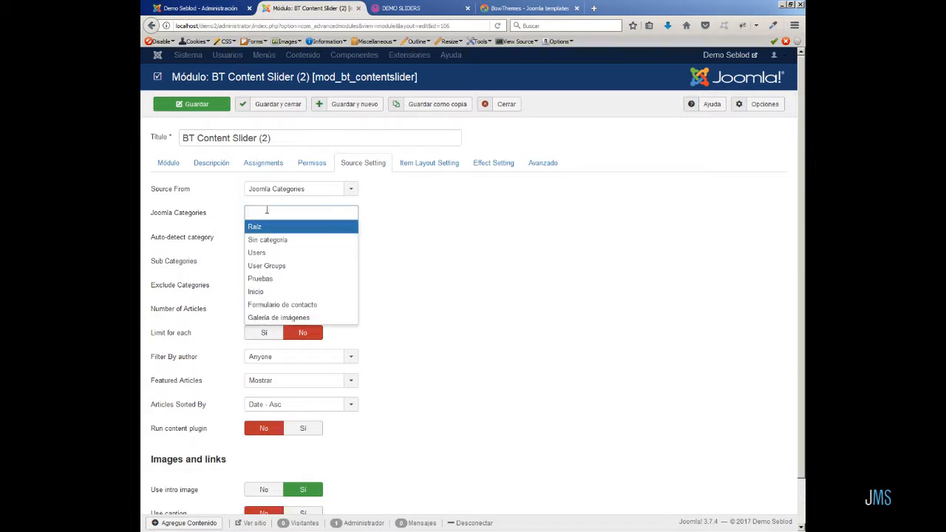
click(290, 317)
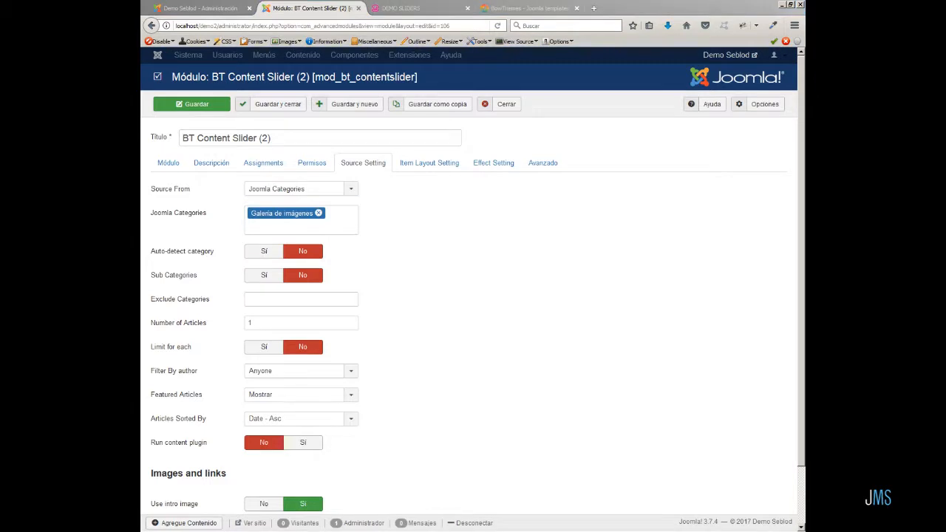
Assign the module to be included only on the DEMO SLIDERS menu item.
click(269, 170)
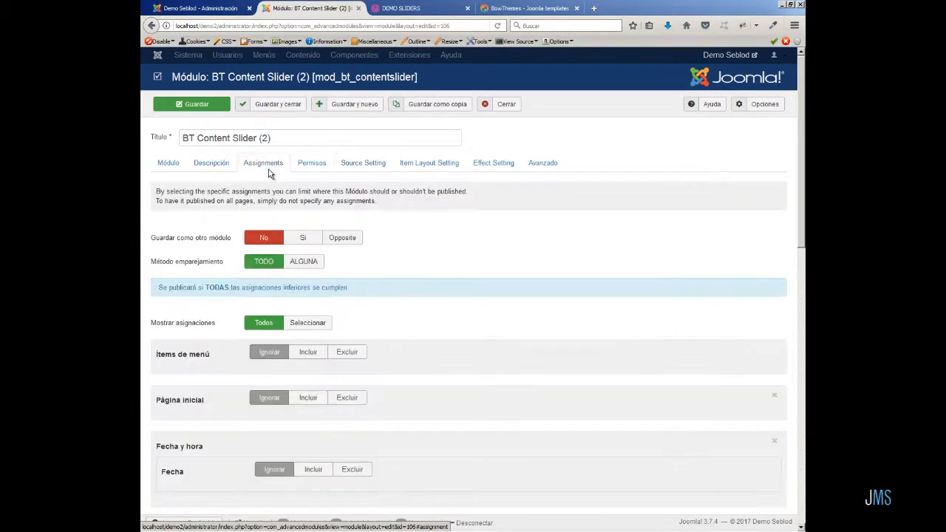
click(308, 351)
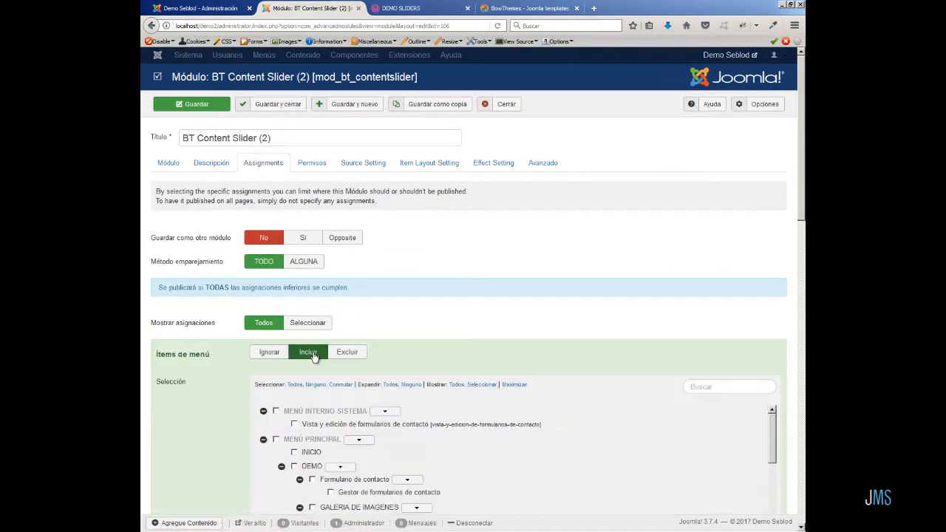
scroll(637, 465, down, 3)
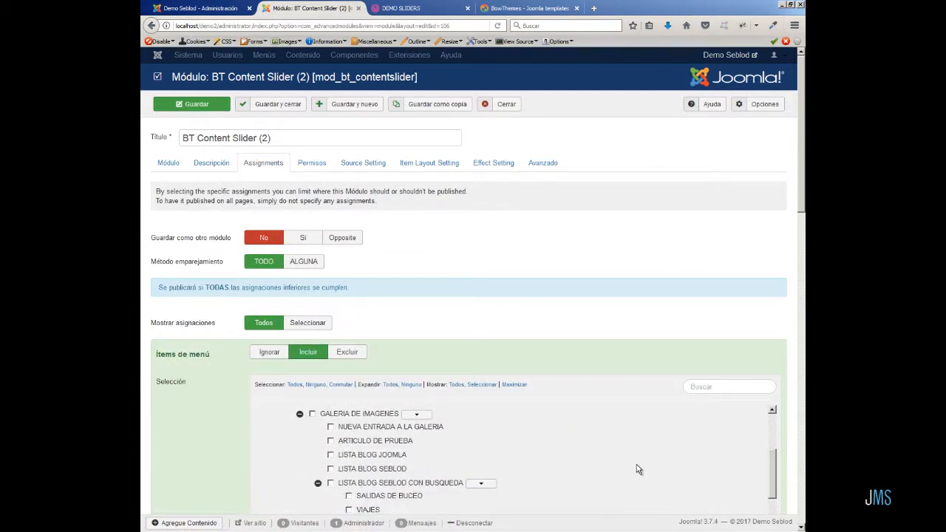
scroll(638, 470, down, 5)
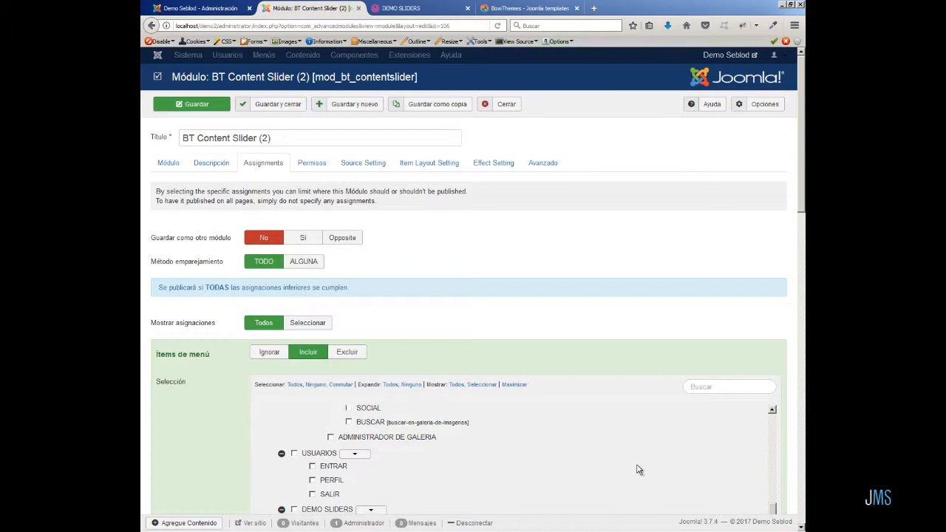
click(294, 509)
Set the module position to Content Bottom [content-bottom] of the G5_hydrogen template.
click(173, 162)
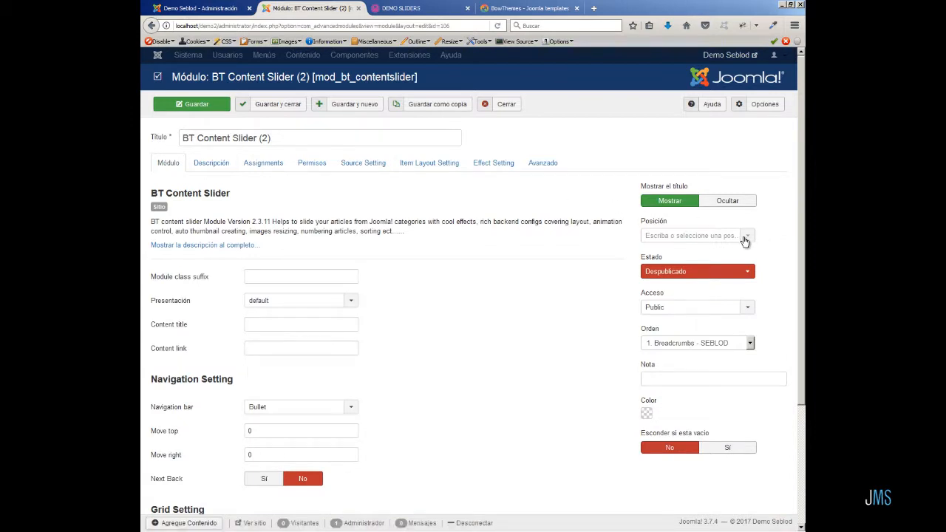
click(746, 238)
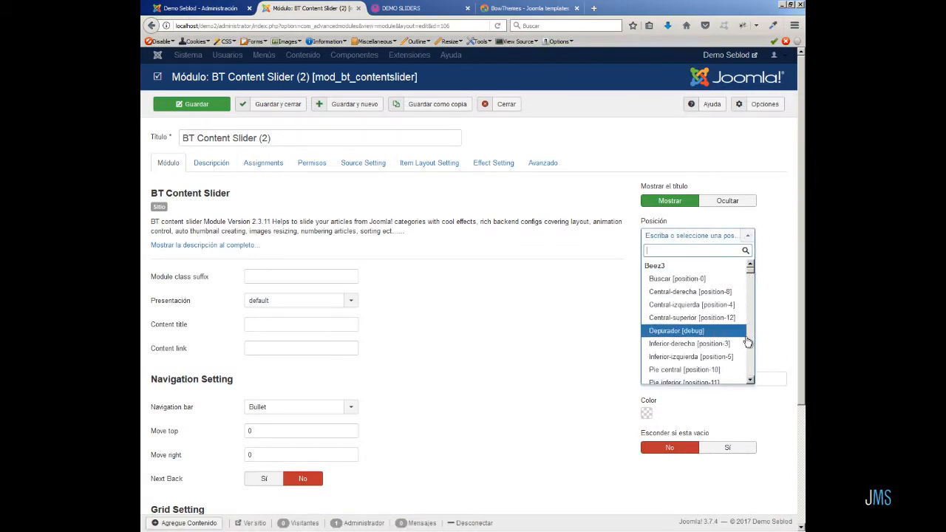
scroll(729, 357, down, 5)
scroll(728, 357, down, 2)
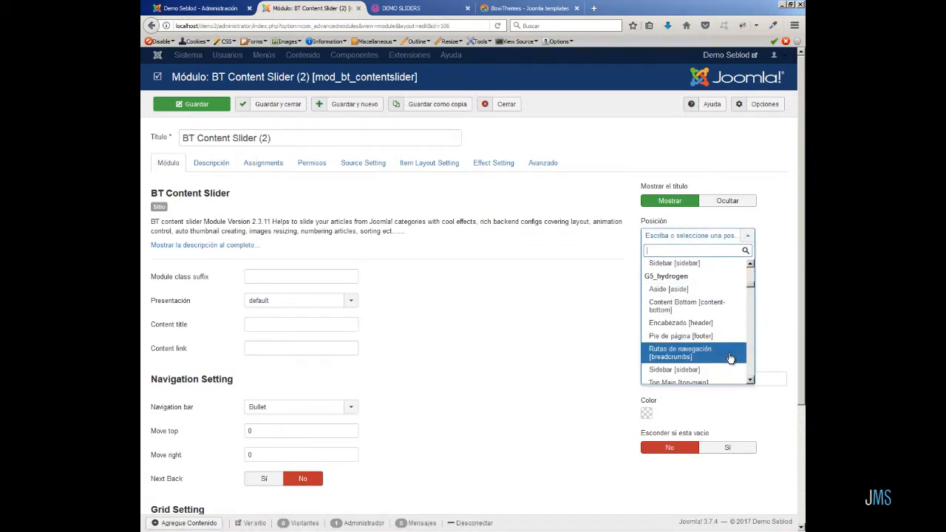
click(711, 311)
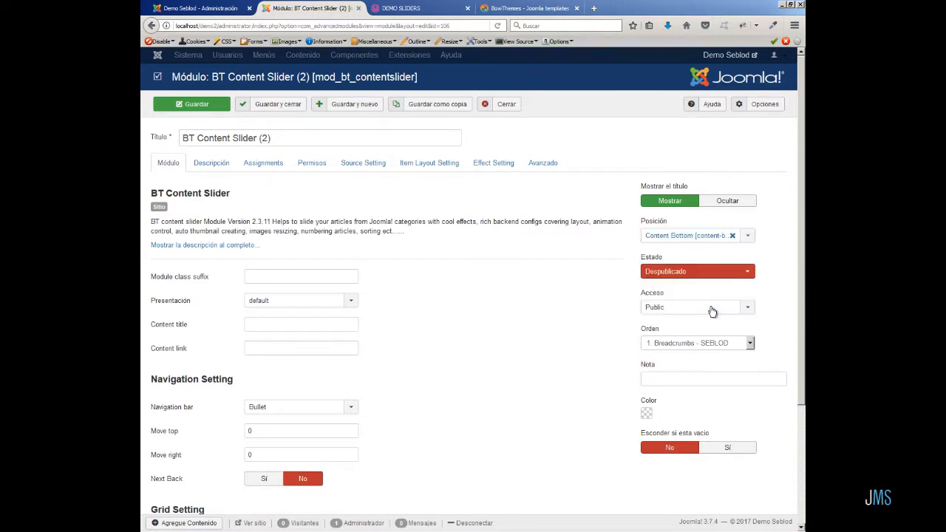
Set the module status to Publicado and save the module.
click(747, 273)
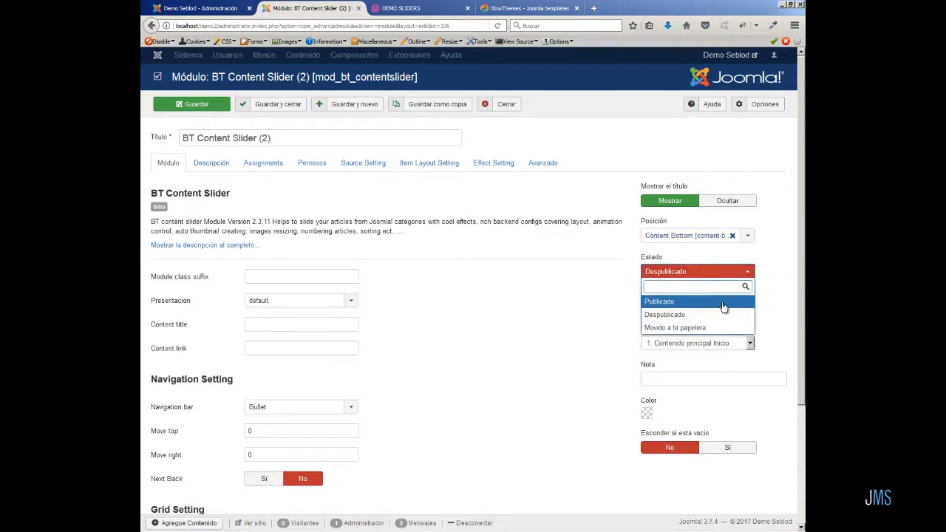
click(723, 302)
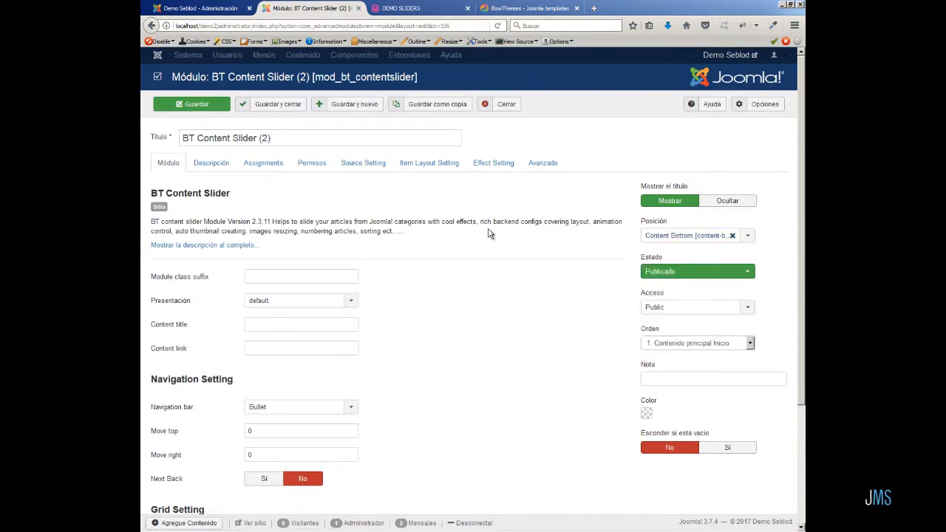
click(195, 104)
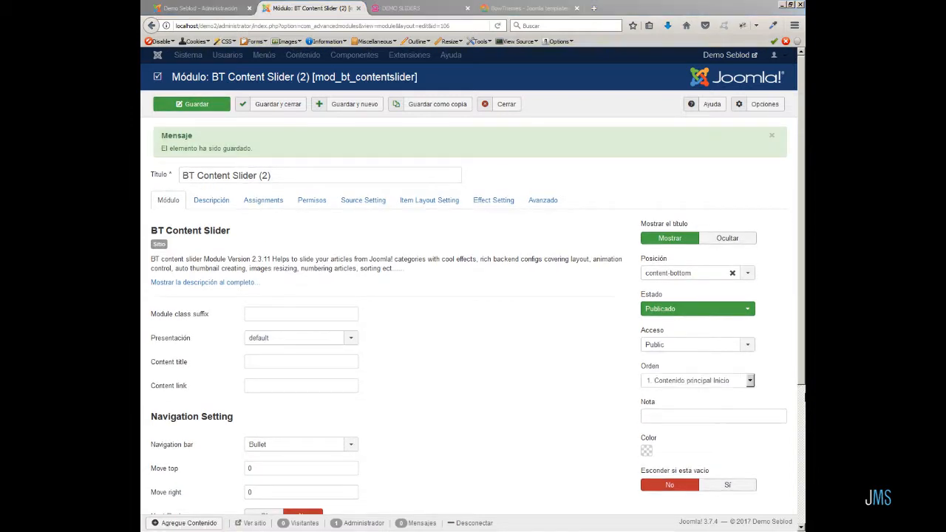
Reload the DEMO SLIDERS page on the front end and inspect the slider's output.
click(424, 9)
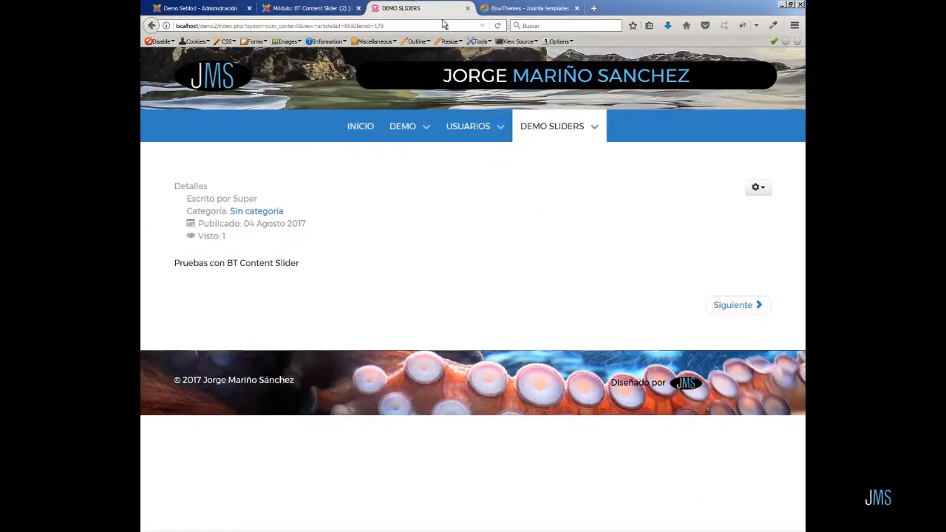
click(497, 25)
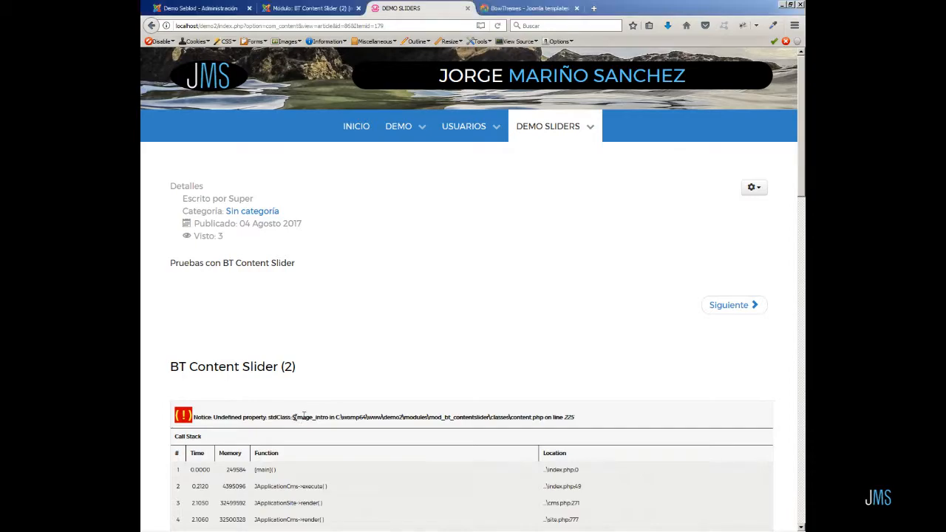
drag(293, 418, 331, 422)
scroll(332, 422, down, 15)
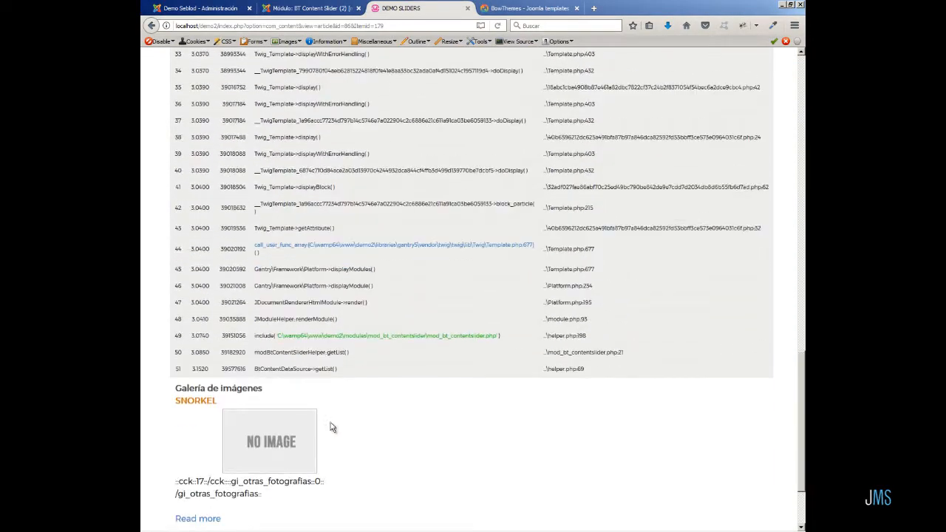
scroll(331, 427, down, 3)
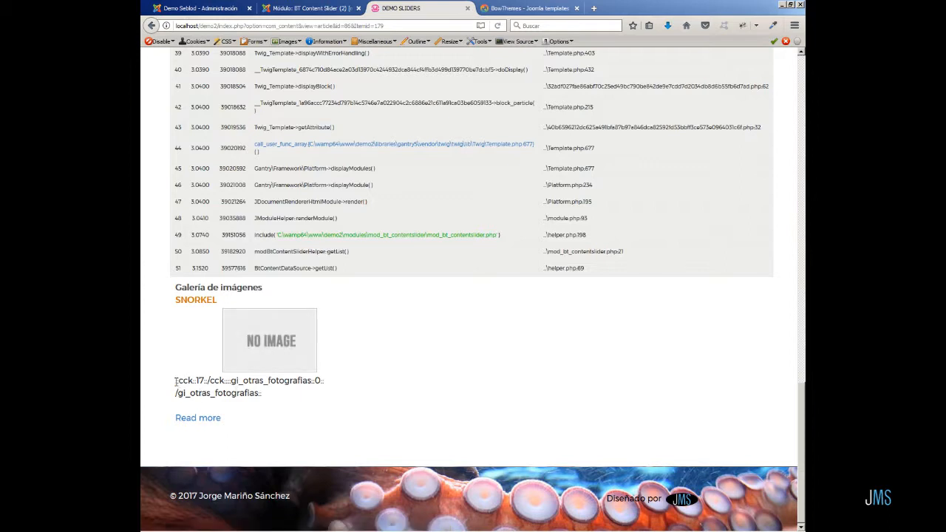
drag(175, 381, 199, 382)
click(371, 420)
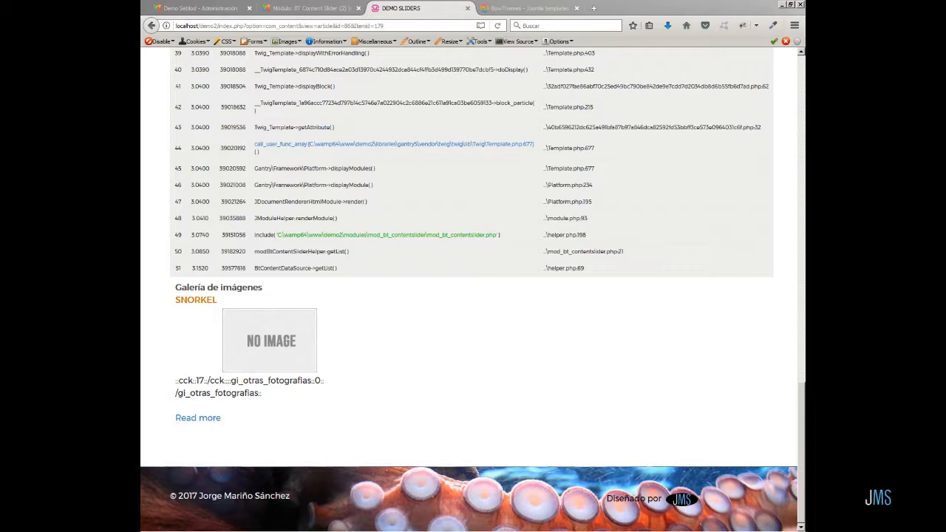
Close the module editor and open the SEBLOD App Folders manager.
click(306, 8)
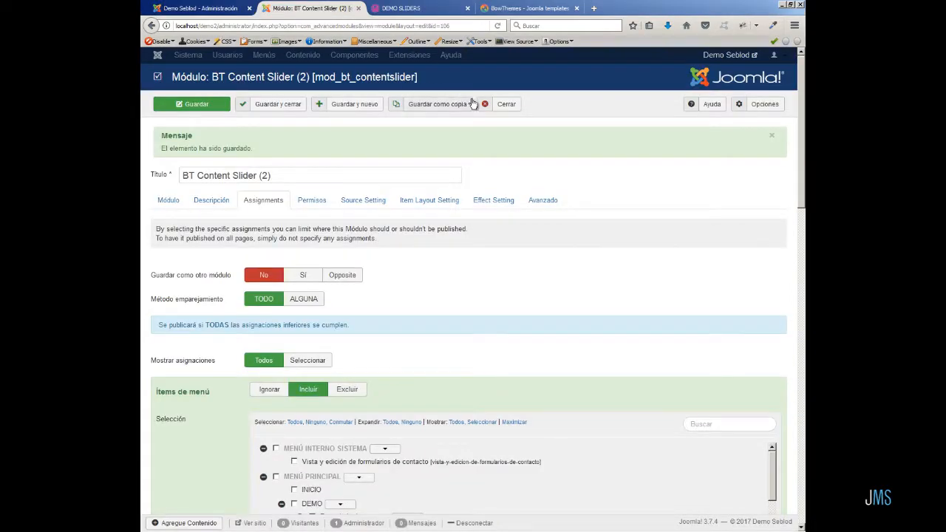
click(506, 104)
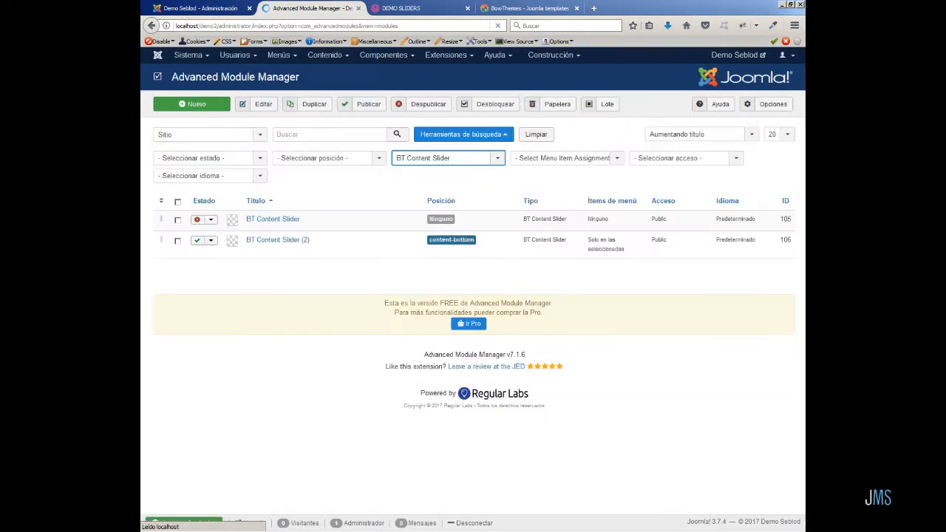
click(383, 56)
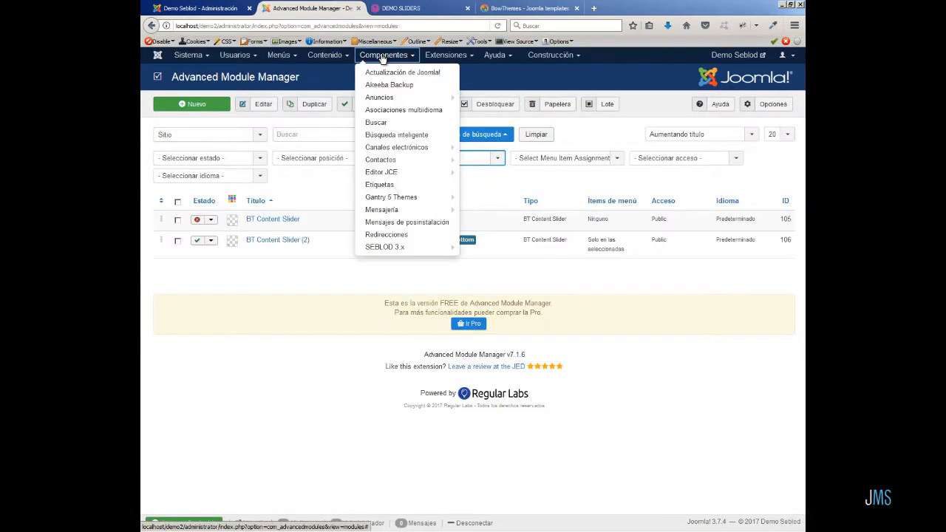
click(405, 250)
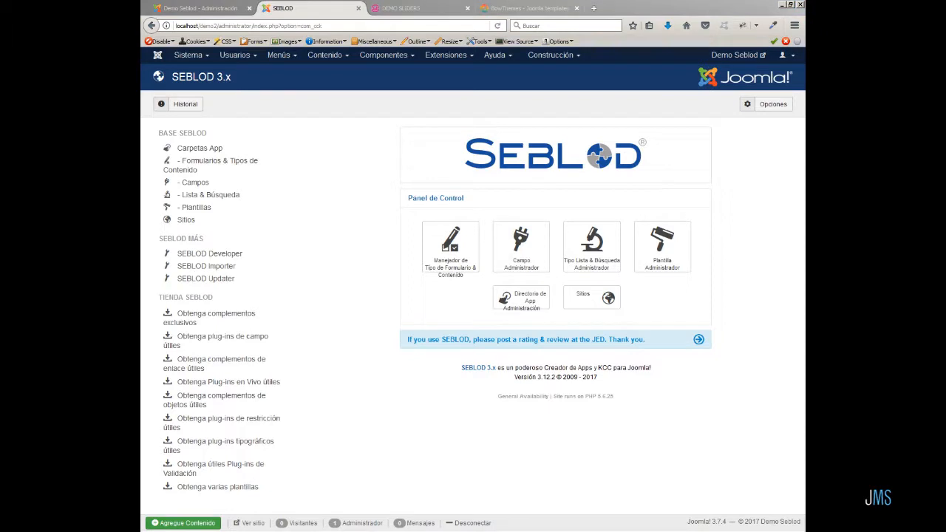
click(213, 150)
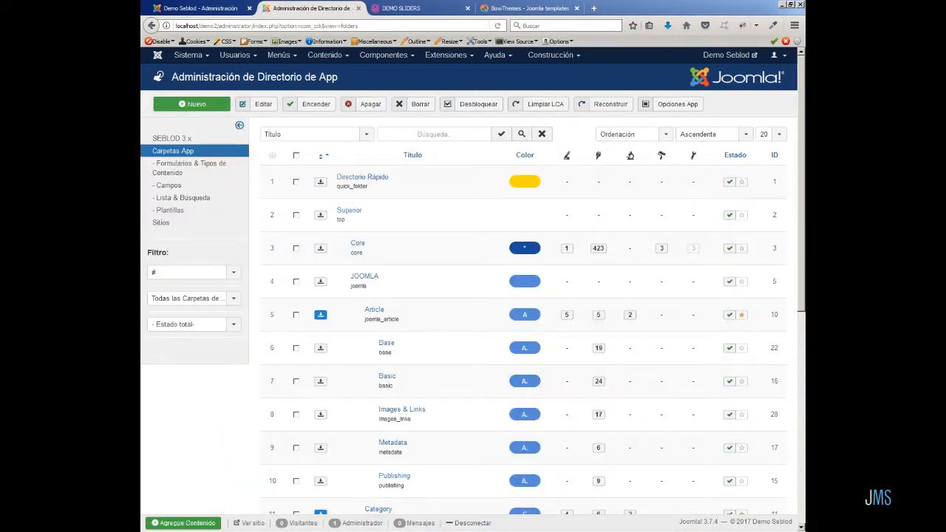
Create a new app folder titled Slider under the Apps parent, marked as app root and featured.
click(225, 105)
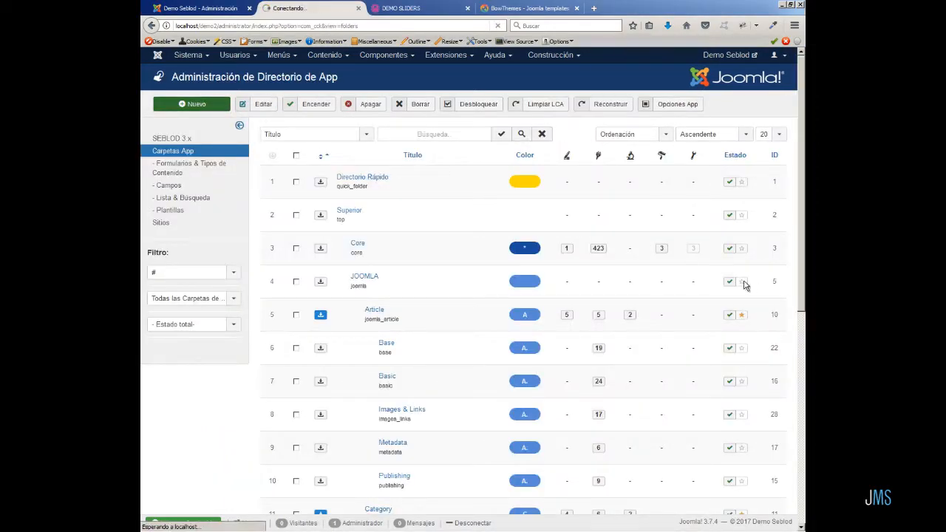
text(Slider)
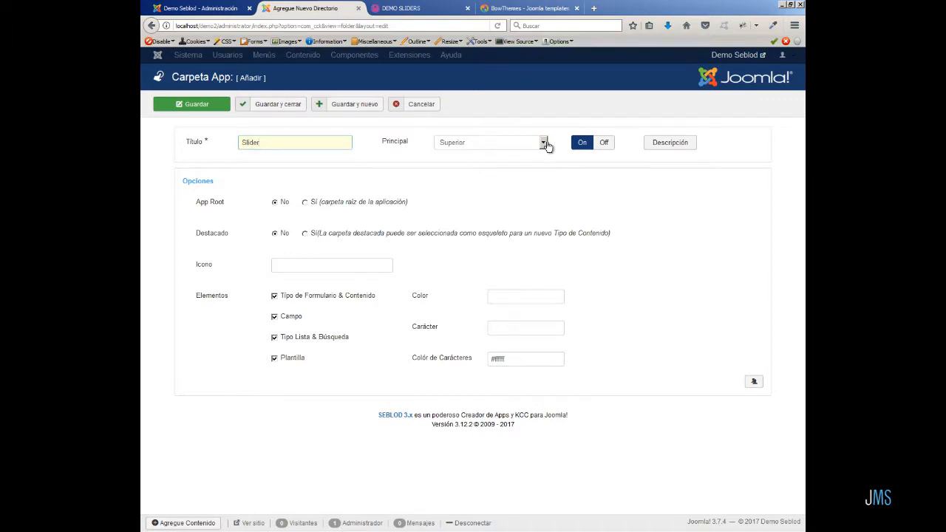
click(543, 144)
drag(549, 195, 546, 279)
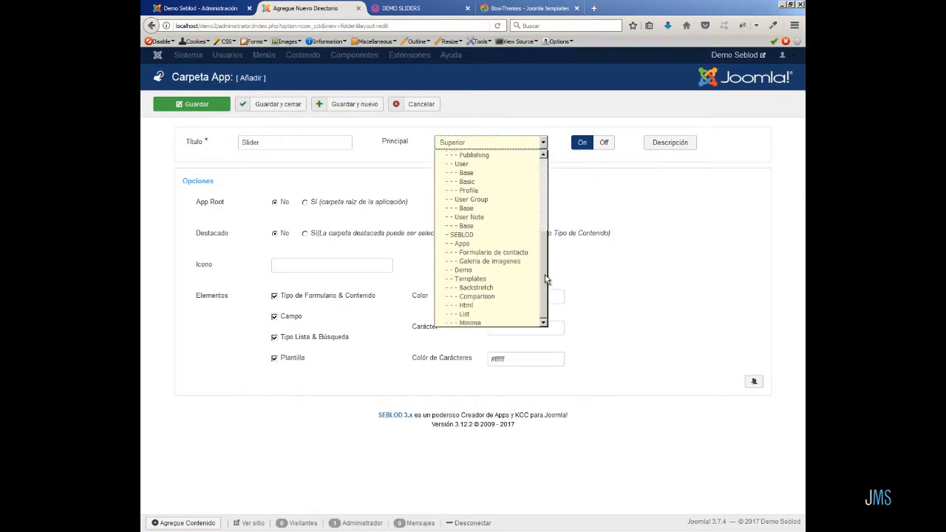
click(462, 243)
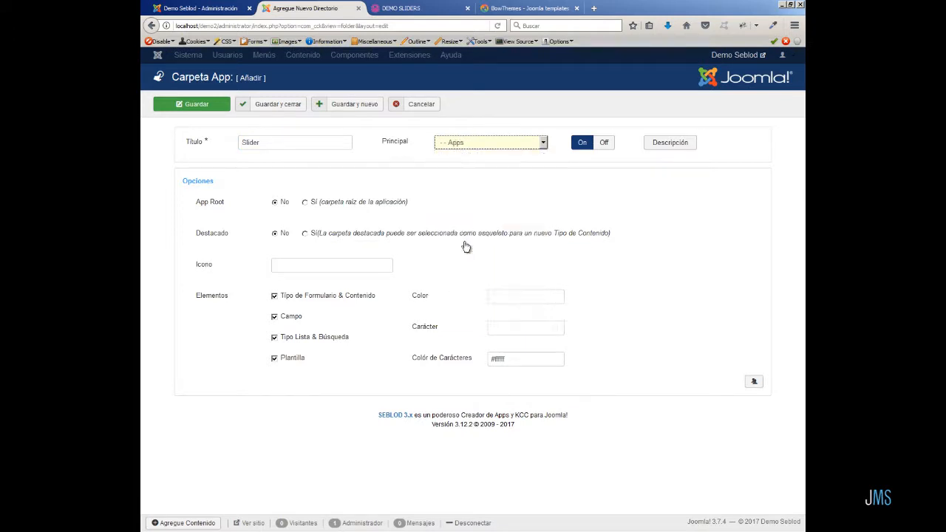
click(305, 204)
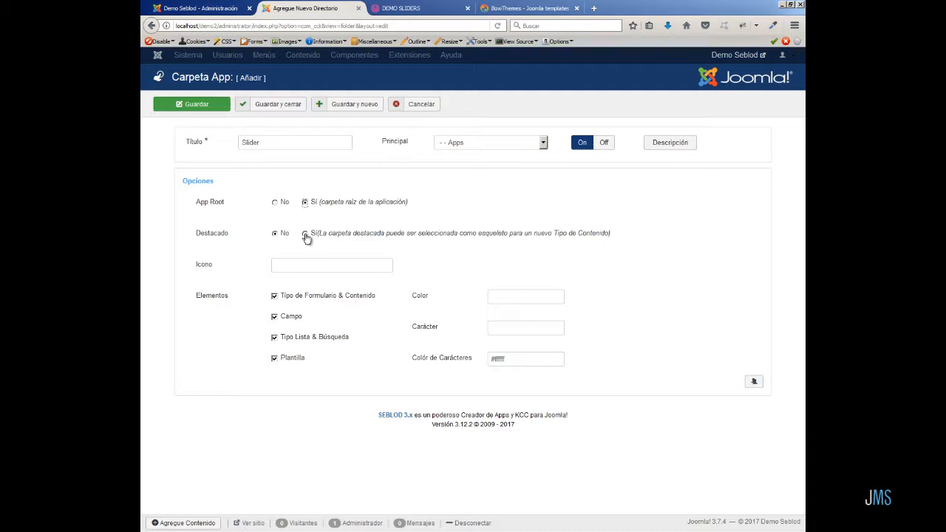
click(305, 235)
Set the folder color to #2dc255 and its character to SL, then save and close the folder.
click(517, 296)
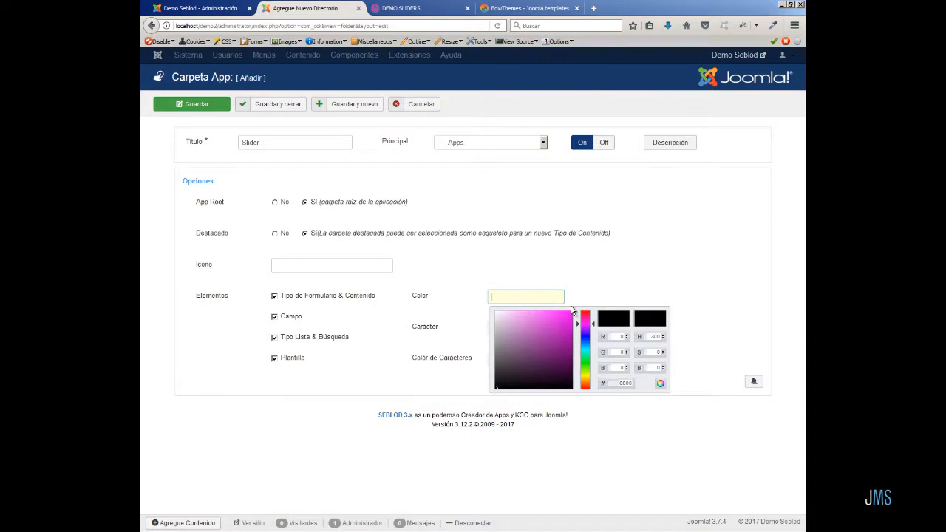
drag(586, 325, 585, 360)
click(549, 321)
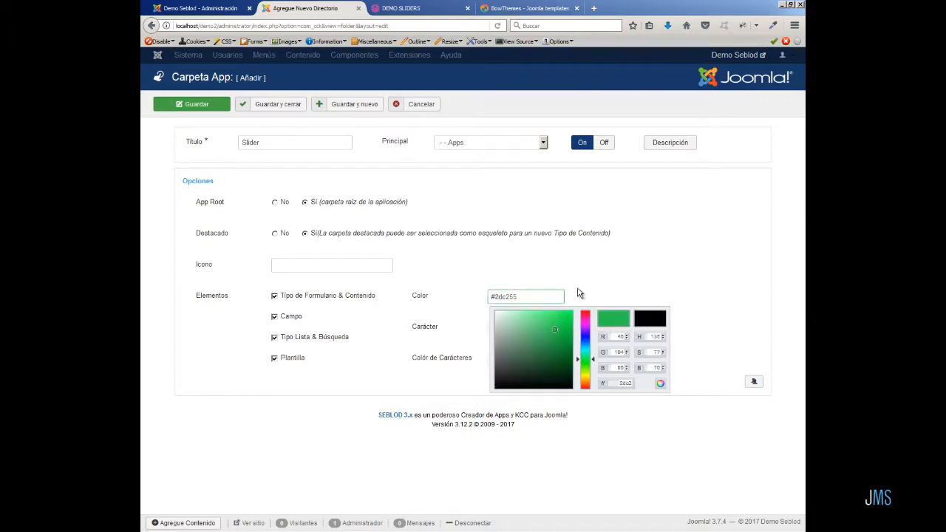
click(578, 292)
click(516, 325)
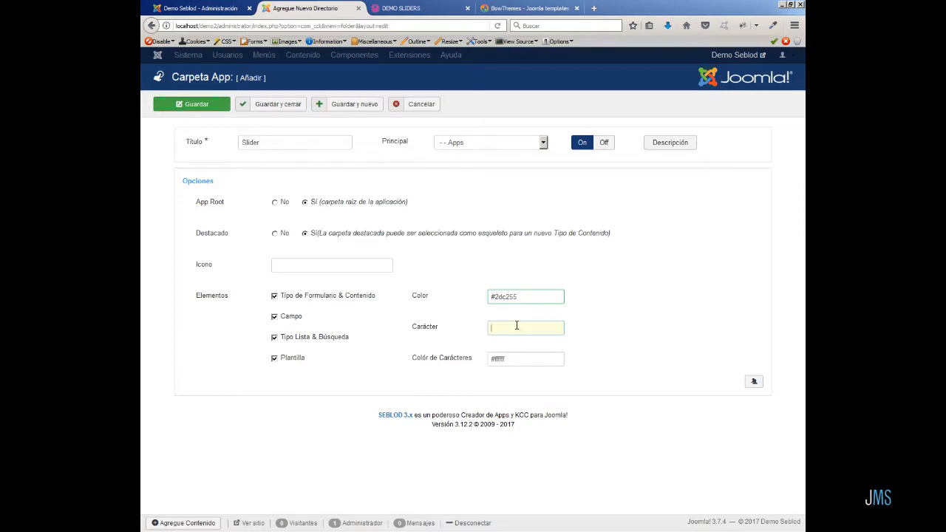
text(SL)
click(668, 352)
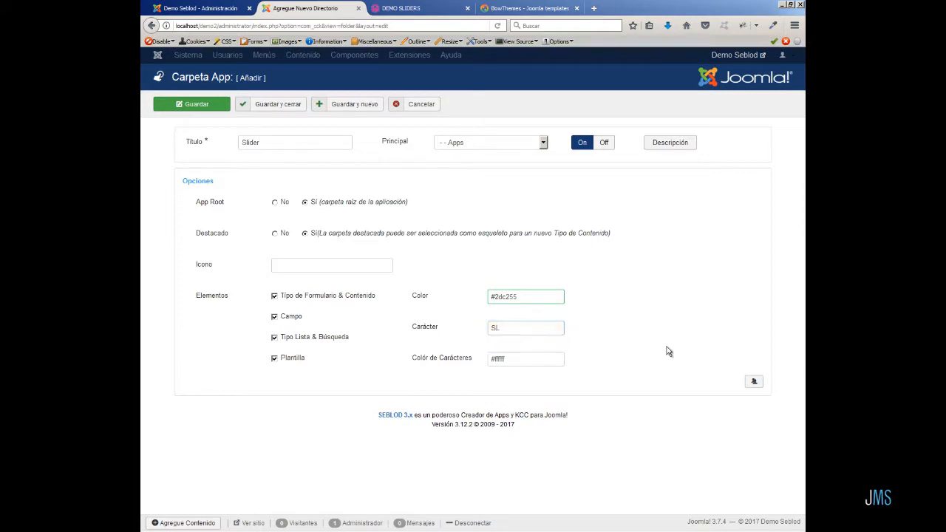
click(255, 105)
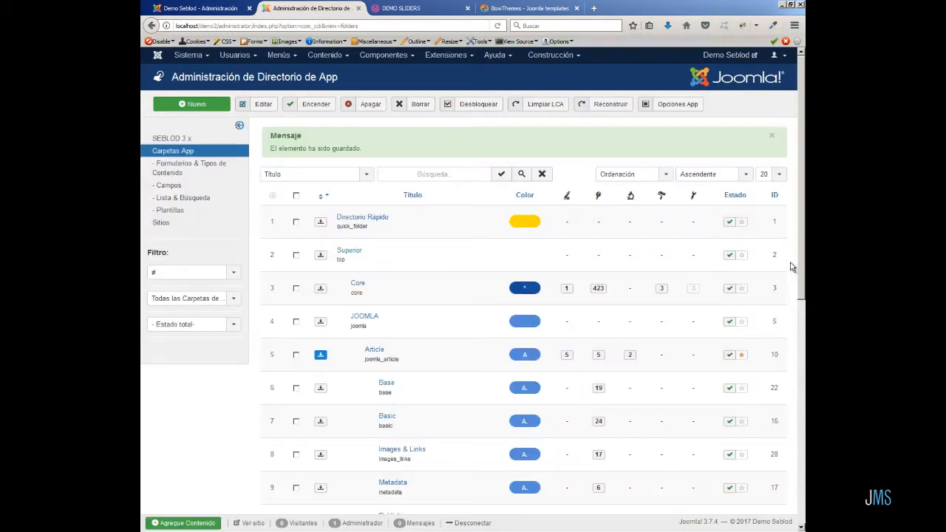
List all app folders on one page and locate the new Slider folder.
click(778, 175)
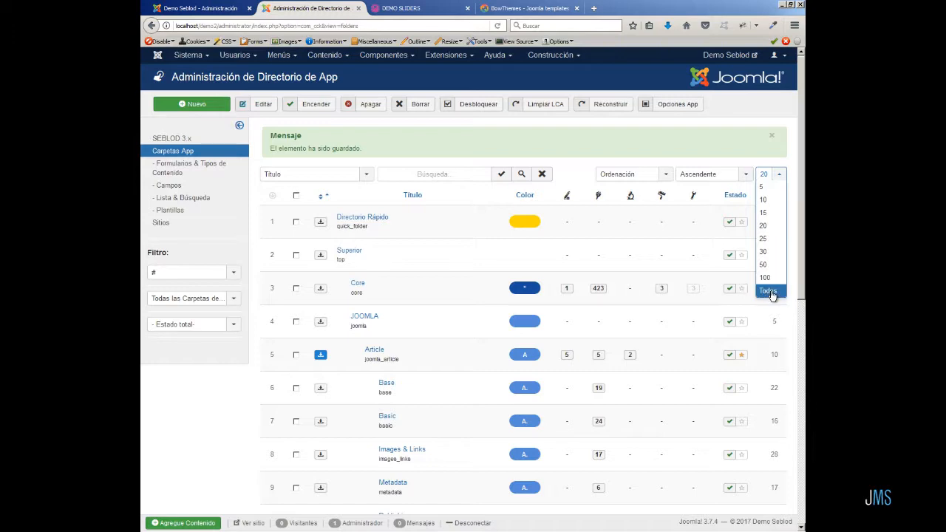
click(768, 291)
scroll(788, 376, down, 15)
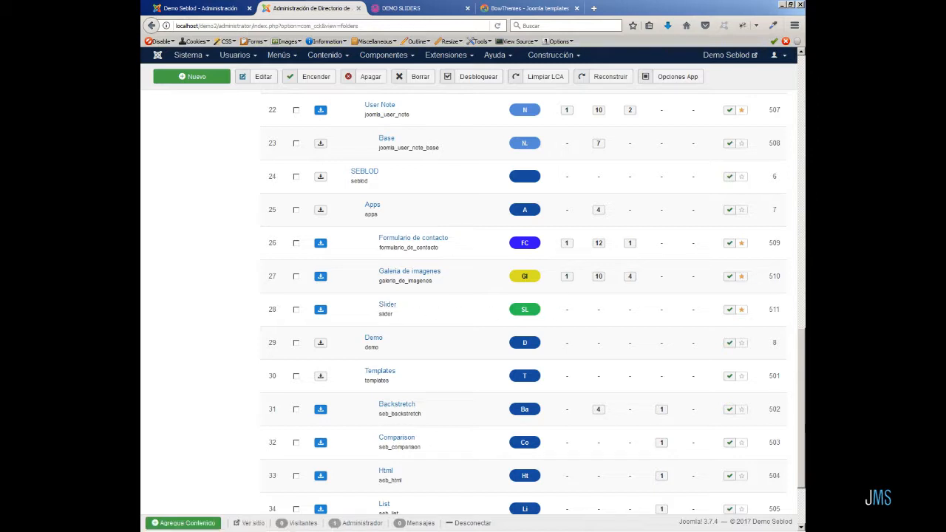
Create a new article category titled Slider and save it.
click(328, 58)
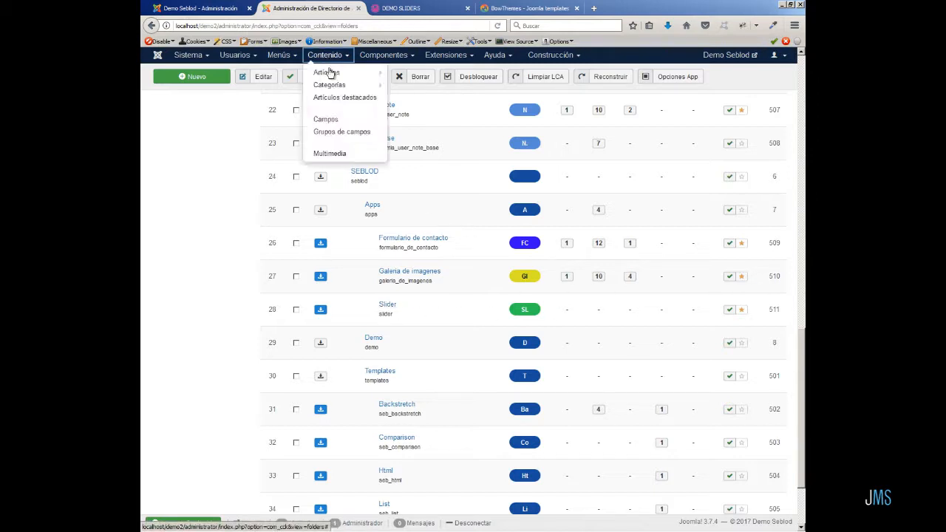
mouse_move(365, 85)
click(417, 93)
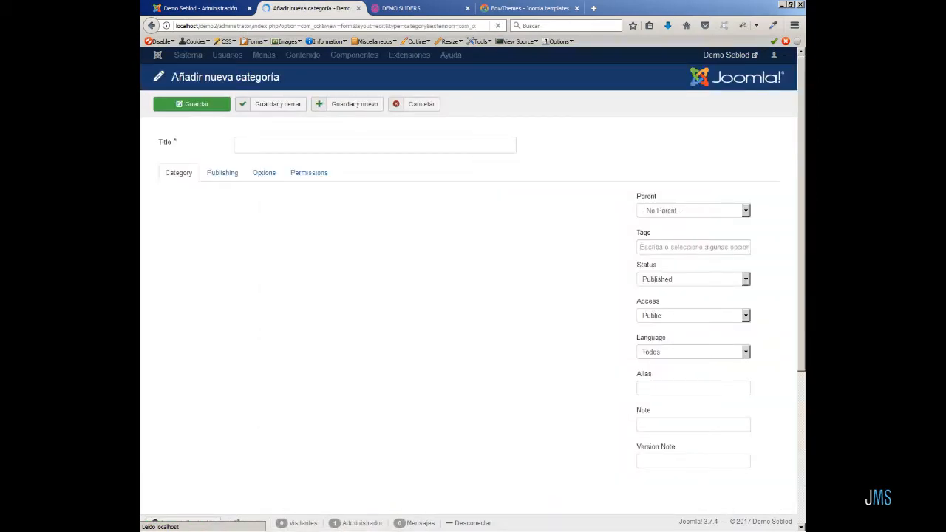
click(251, 145)
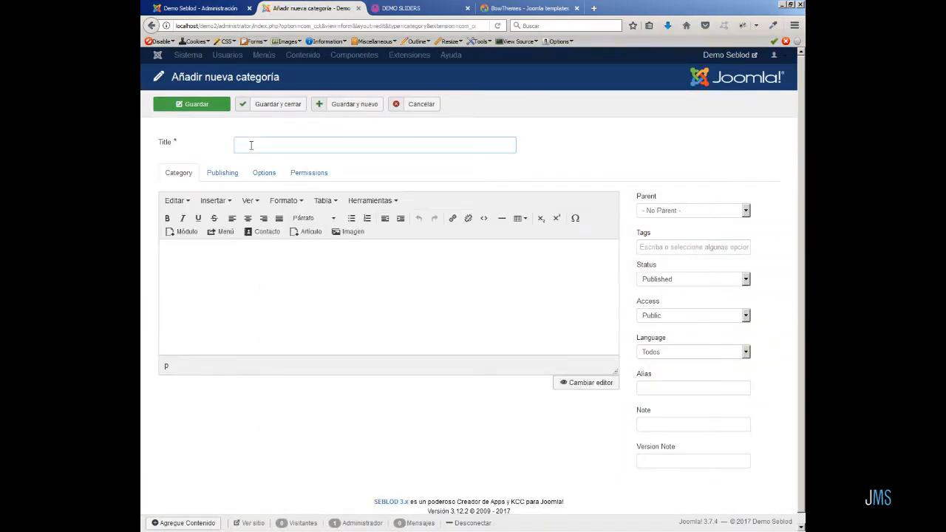
text(Slider)
click(280, 108)
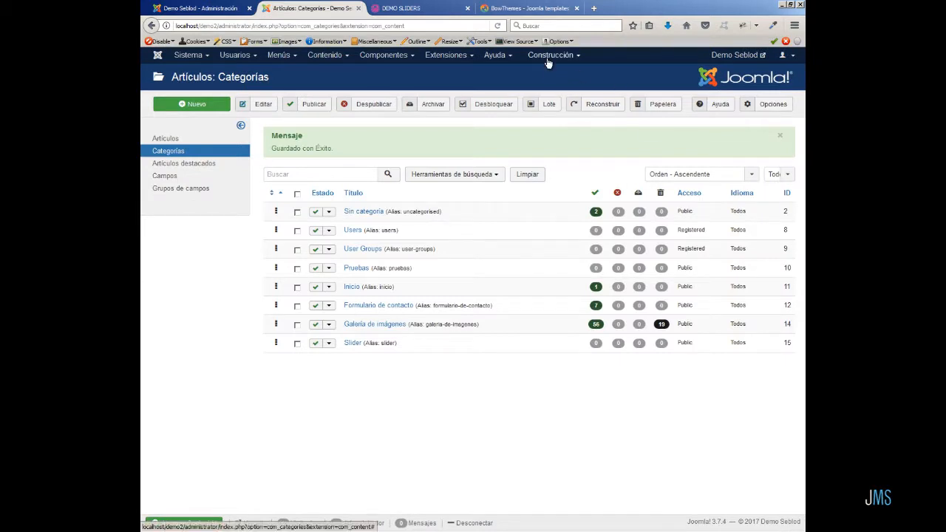
Start a new Form & Content Type based on the Article skeleton.
click(548, 62)
click(558, 93)
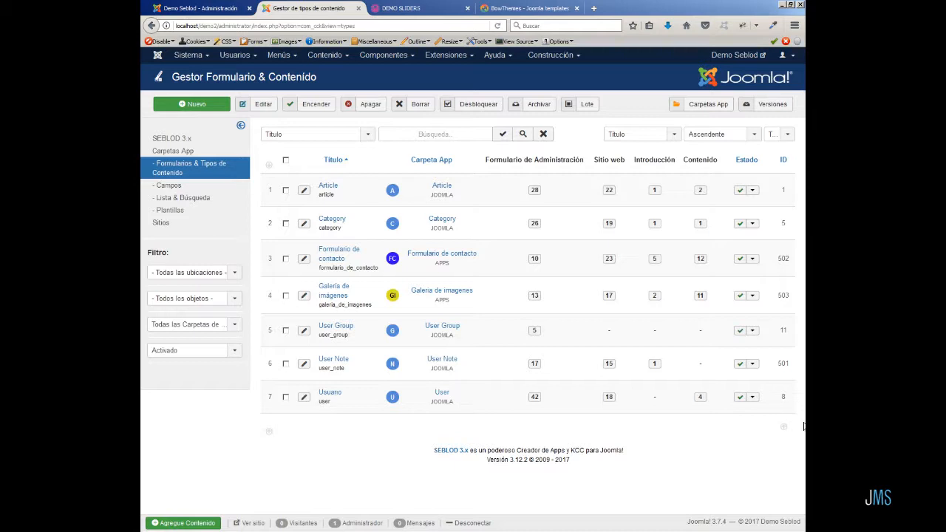
click(194, 105)
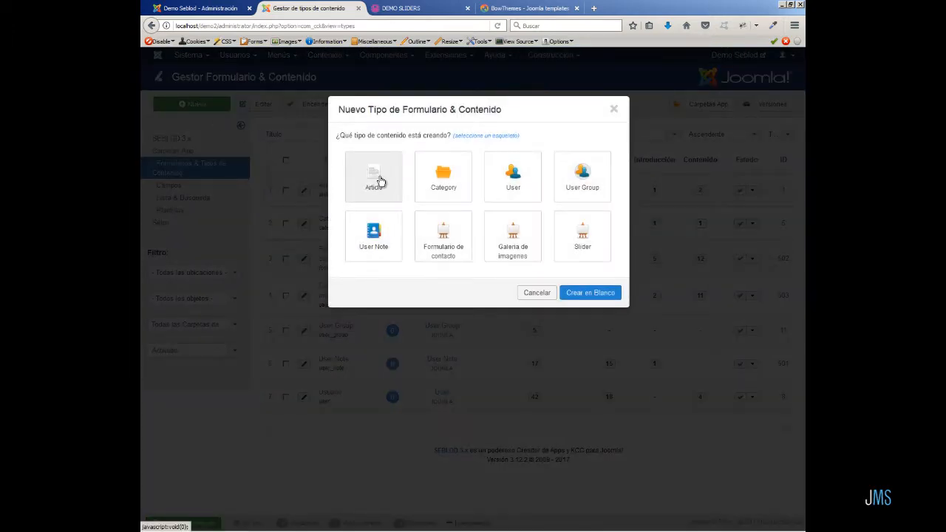
click(380, 182)
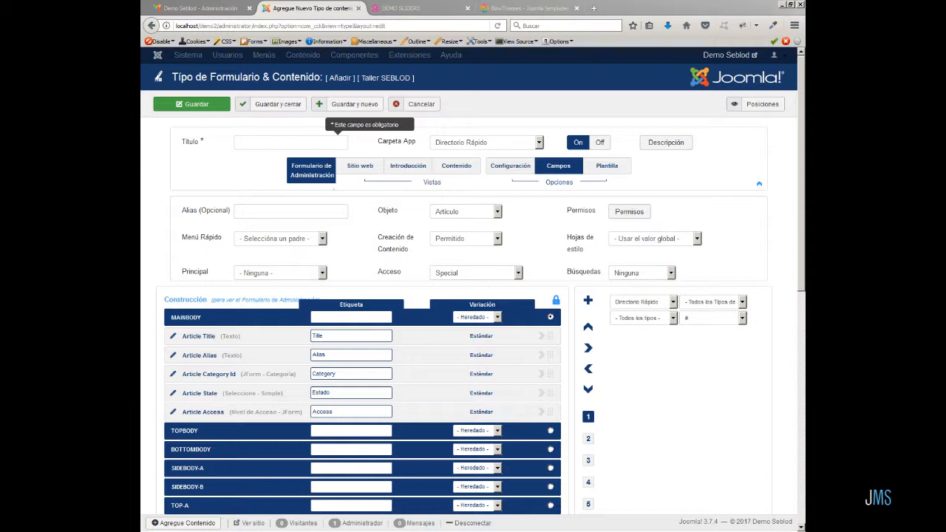
Title the content type Slider, assign it to the Slider app folder, and save it.
click(255, 142)
text(Slider)
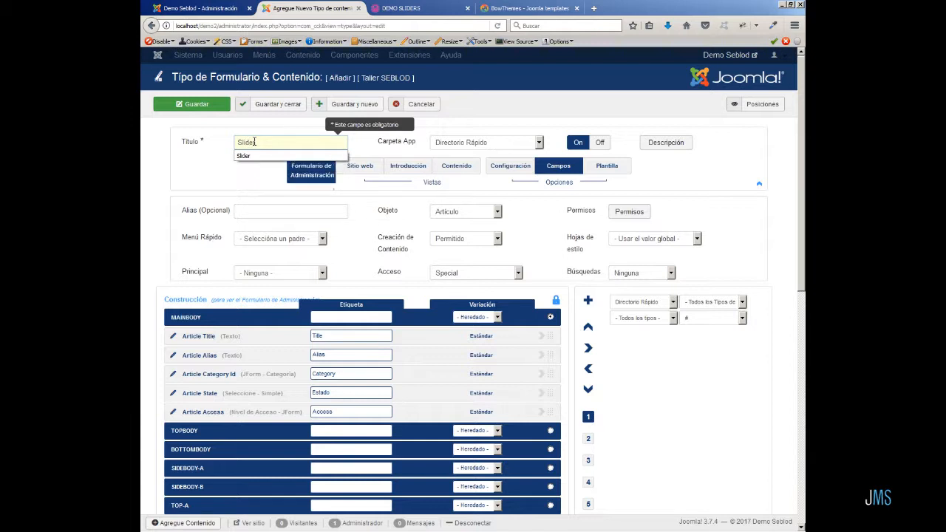
click(540, 145)
click(492, 269)
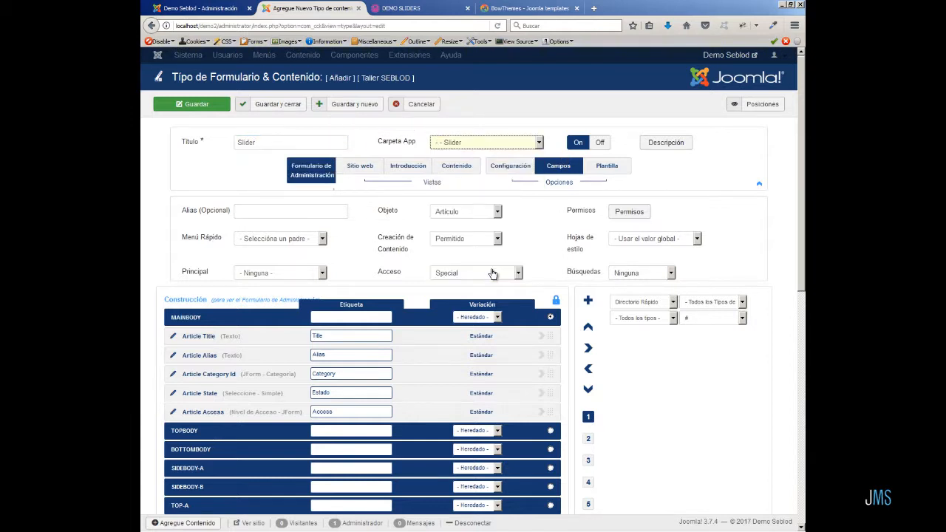
click(205, 104)
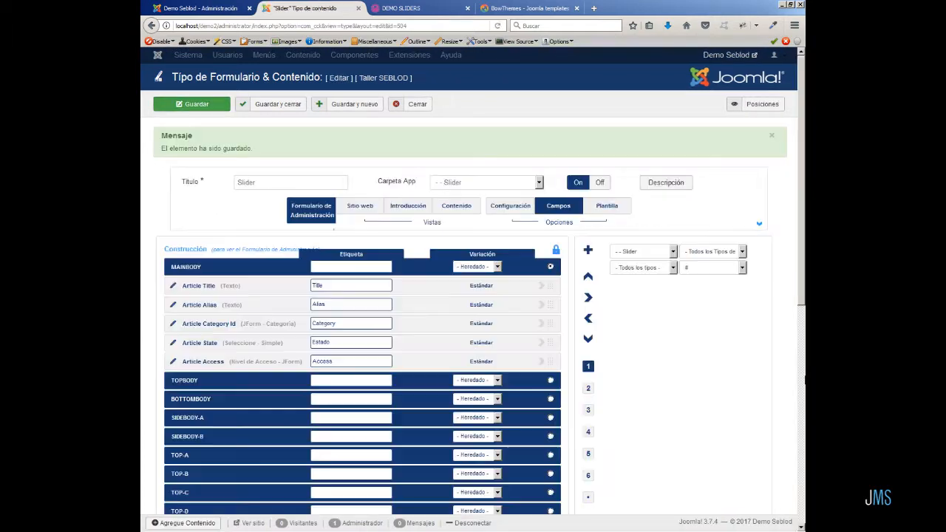
Add the Article Image Intro field from the Article Grp Images & Links fields to the admin form.
click(675, 254)
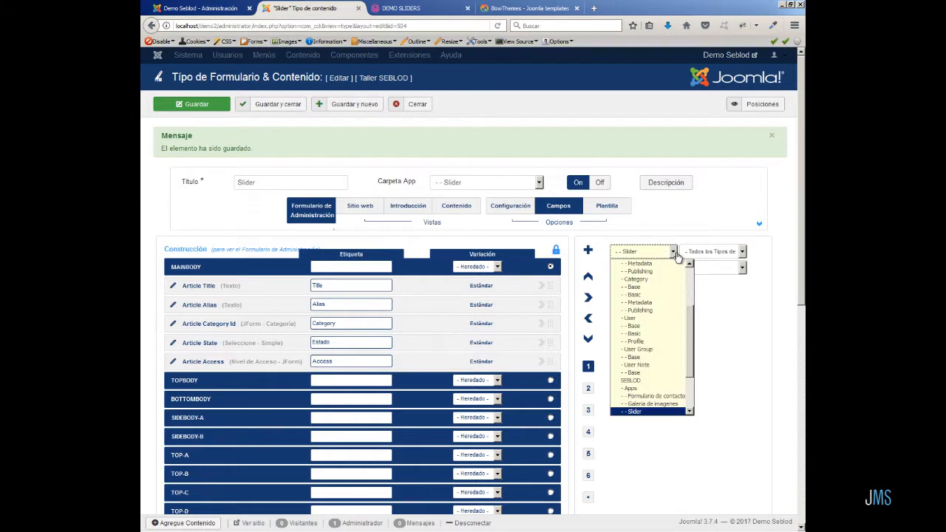
scroll(639, 318, up, 5)
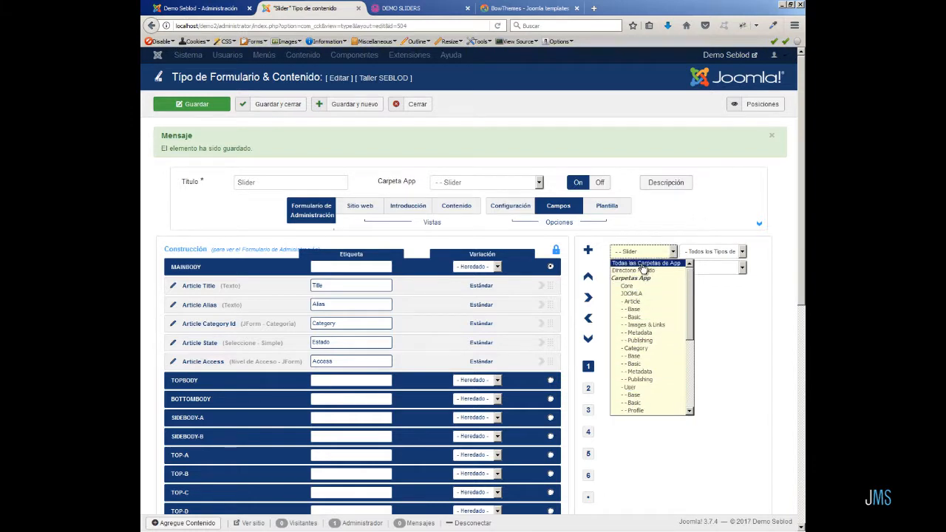
click(642, 264)
click(745, 252)
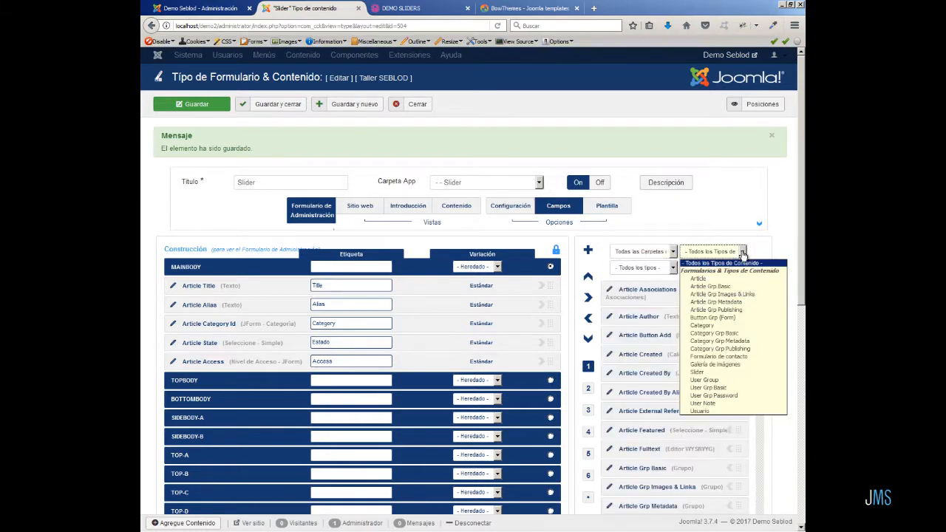
click(734, 295)
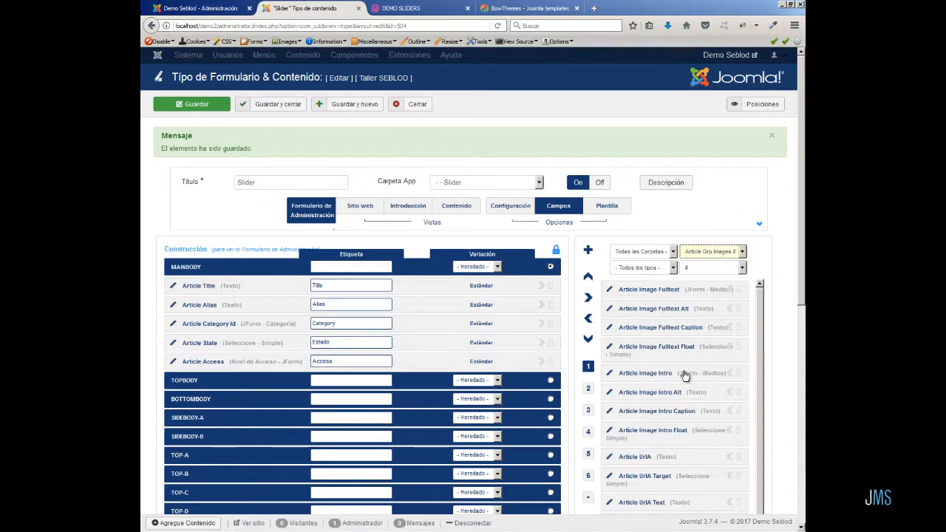
drag(738, 374, 459, 380)
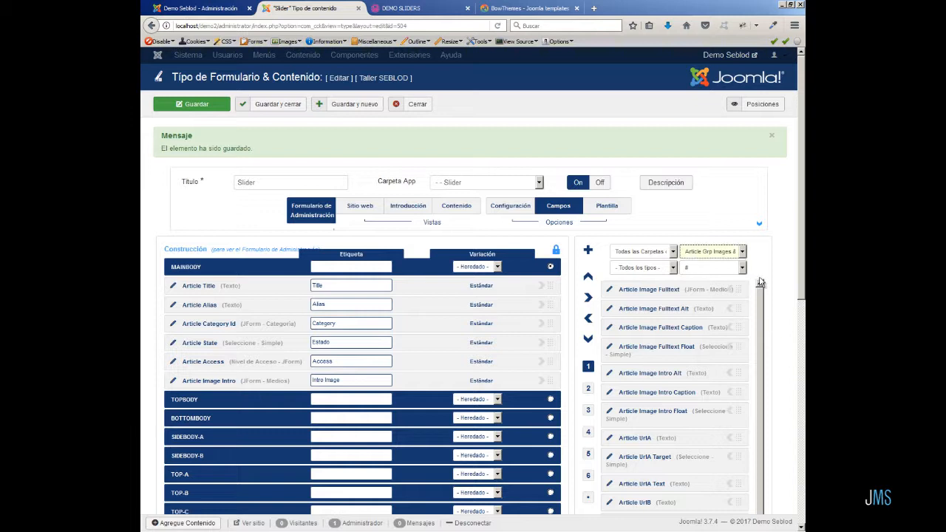
Add the Article Introtext field from the Article fields to the admin form.
click(741, 252)
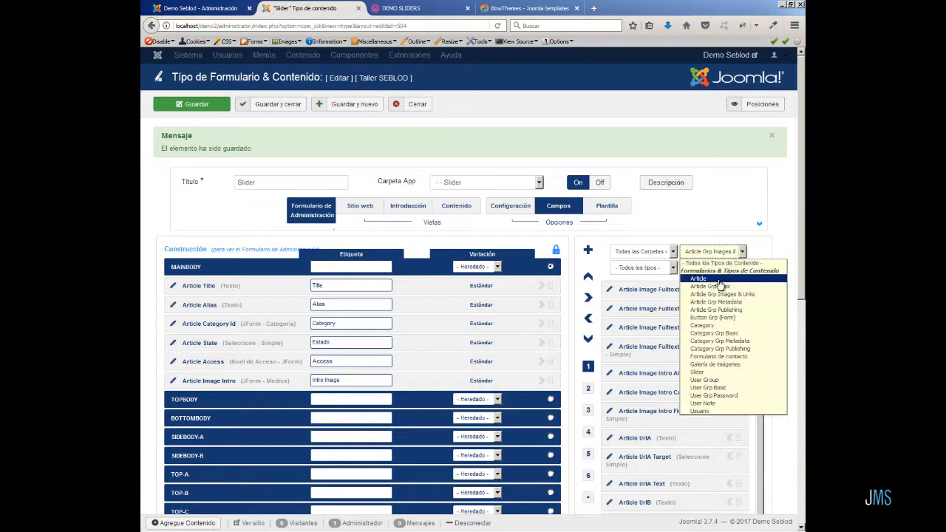
click(718, 280)
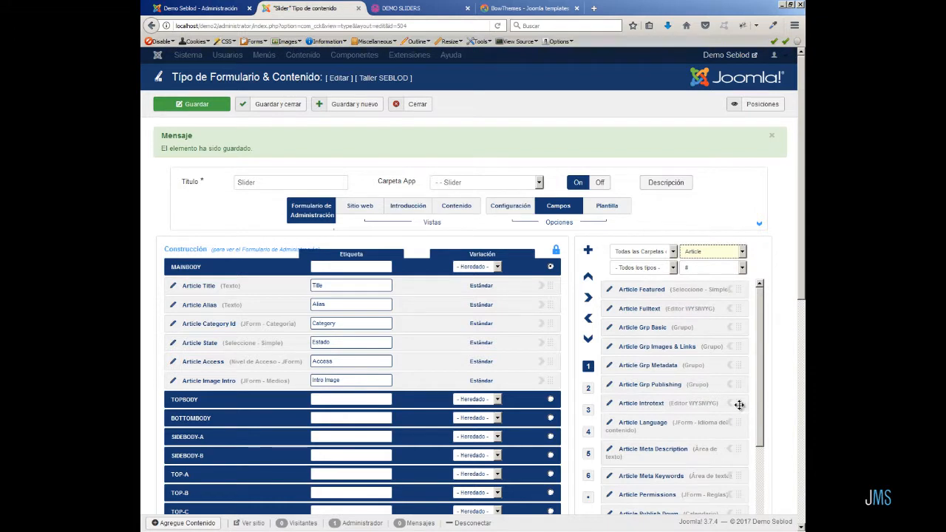
click(728, 403)
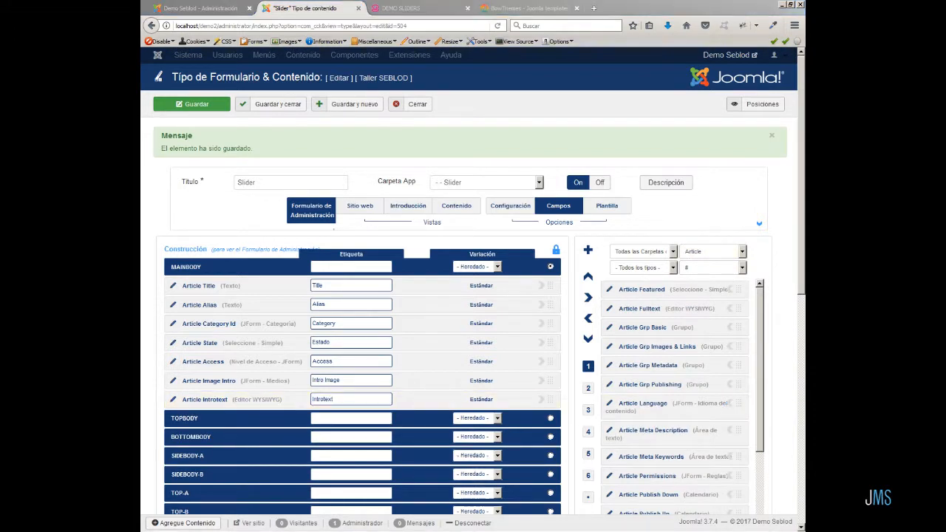
Relabel the Title and Category Id fields as Título and Categoría.
double_click(320, 286)
key(BackSpace)
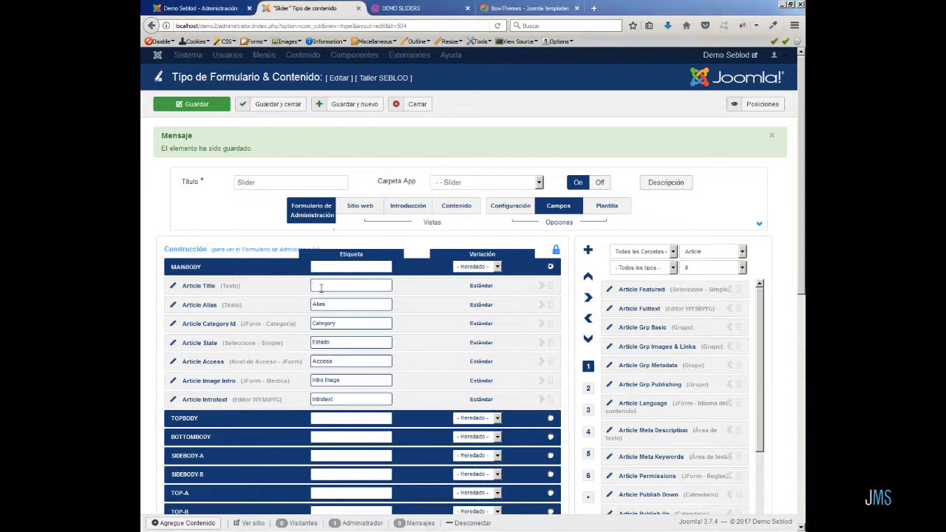
click(323, 299)
double_click(328, 324)
key(BackSpace)
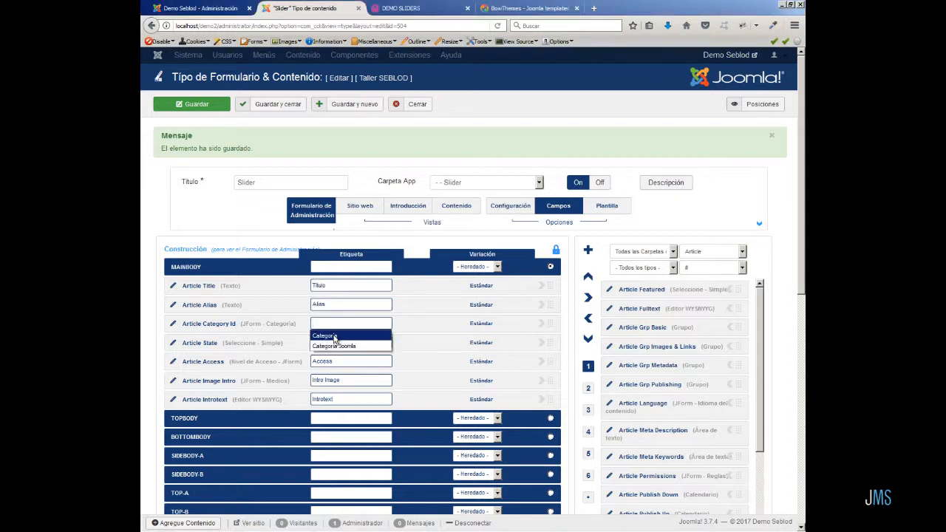
click(333, 337)
key(BackSpace)
Relabel the Access and Image Intro fields as Nivel de acceso and Imagen de introducción.
drag(311, 362, 284, 379)
click(338, 374)
key(BackSpace)
text(Im)
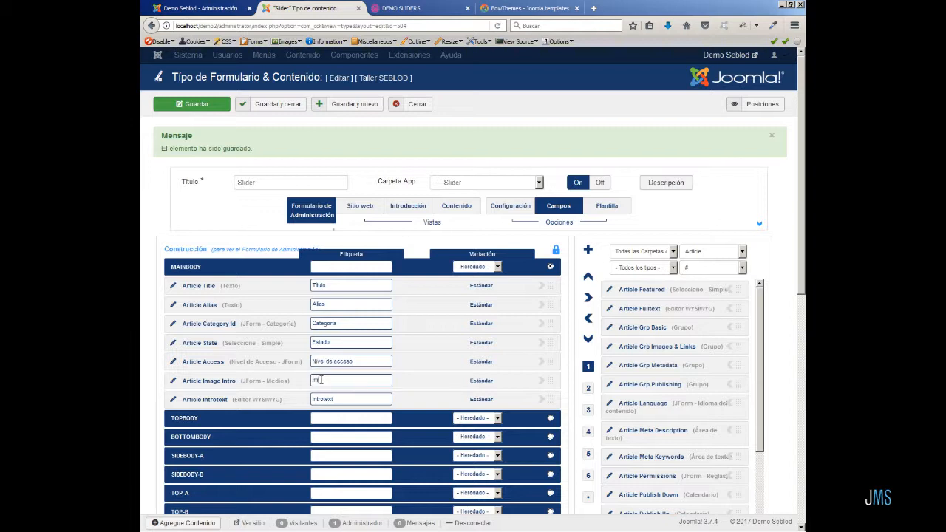
text(agen de introducción)
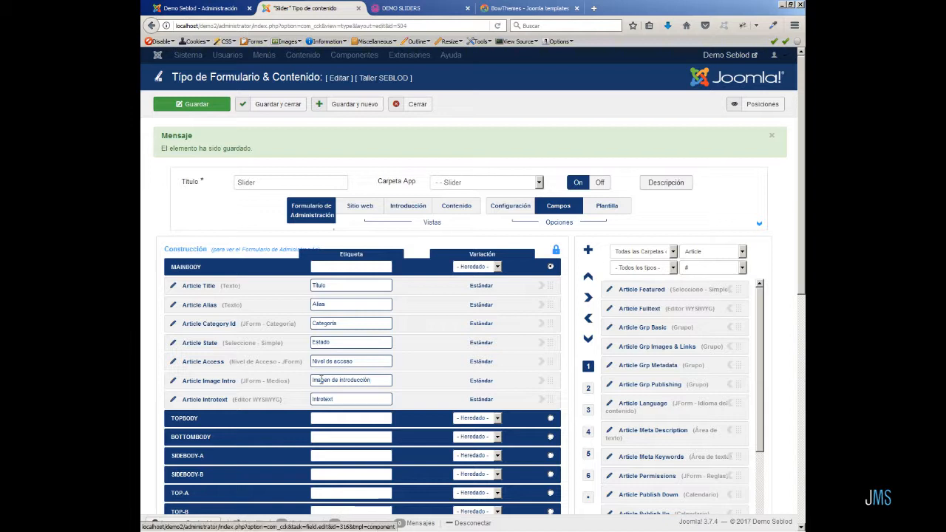
Relabel the Introtext field as Texto de introducción.
drag(311, 398, 387, 398)
click(323, 396)
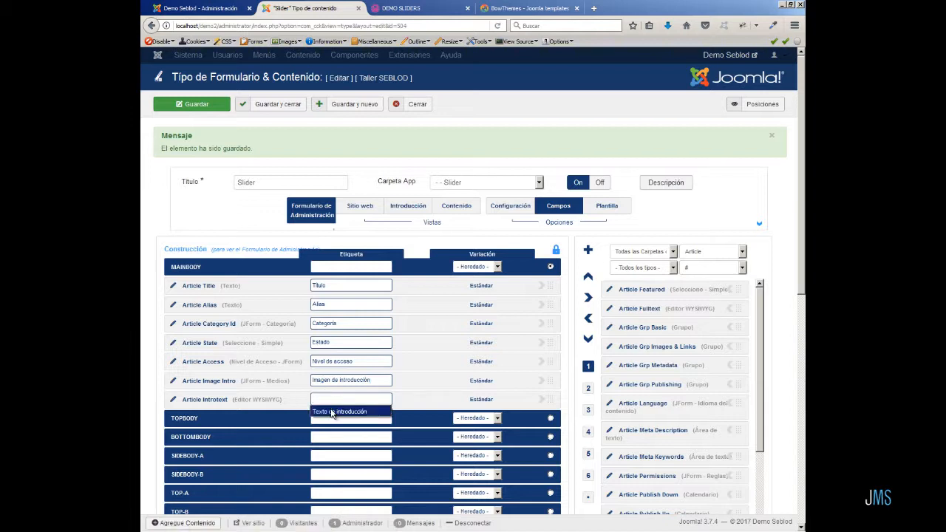
click(332, 412)
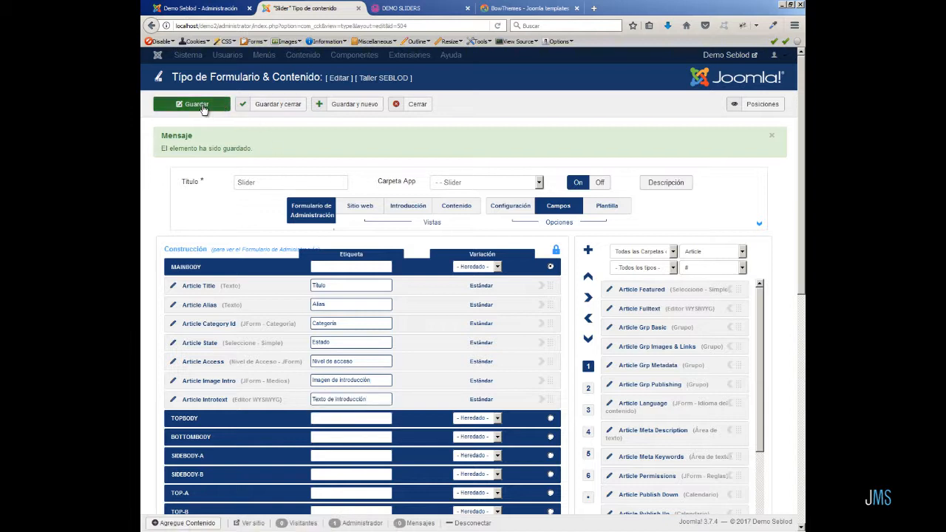
Save the content type and set the Article Category Id field's variation to Solo-lectura in the admin form.
click(202, 106)
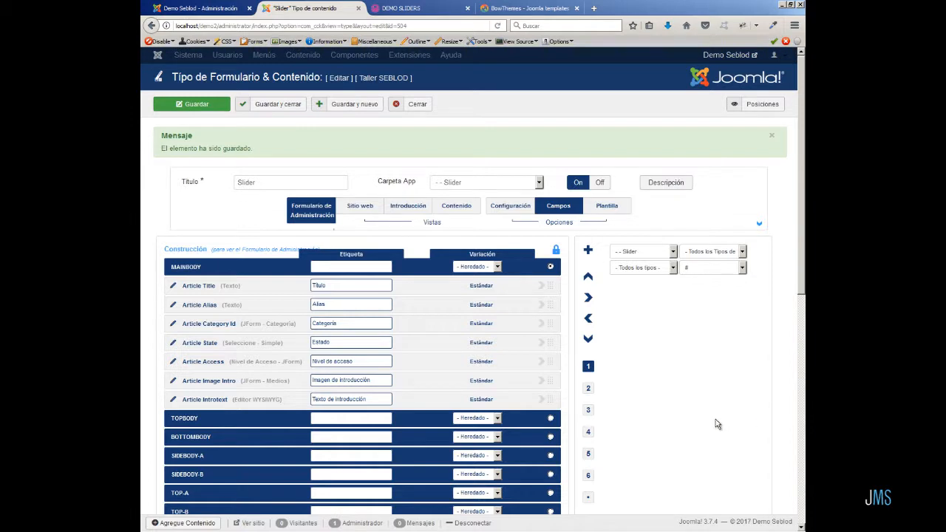
click(479, 328)
click(479, 327)
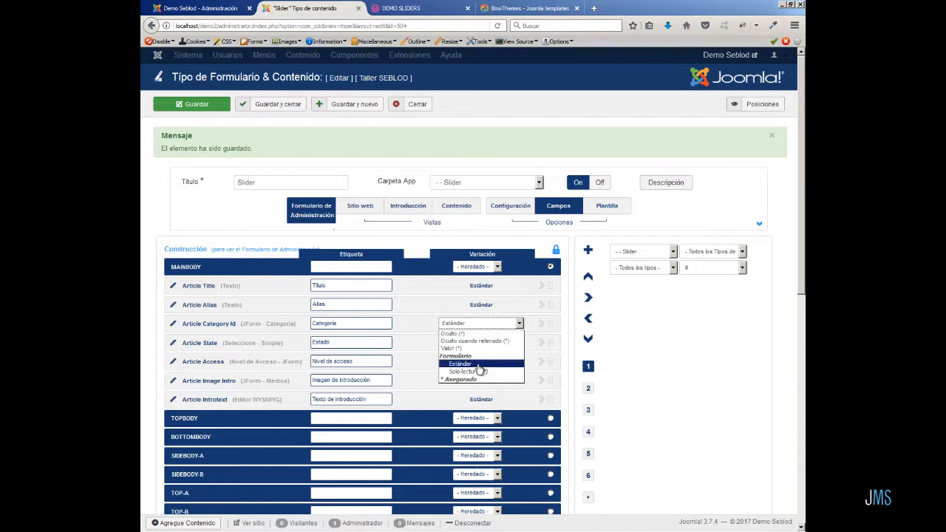
click(473, 370)
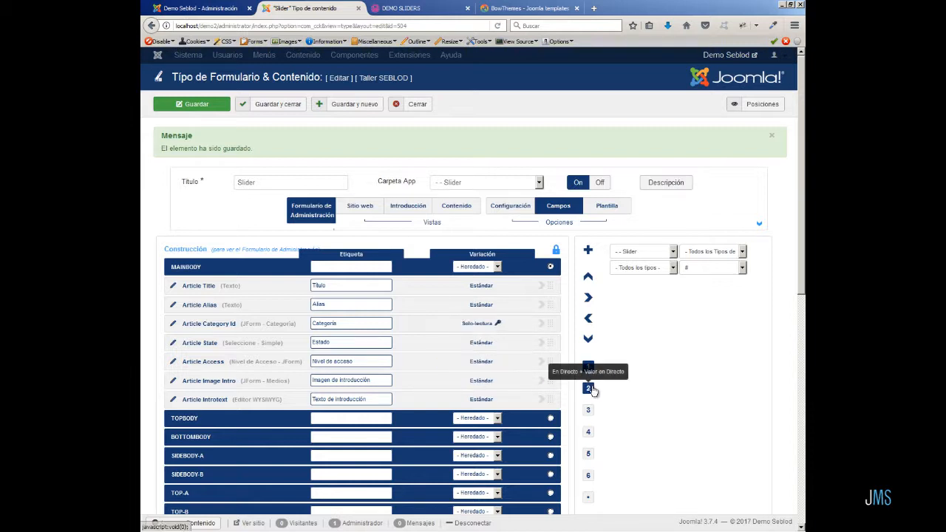
Set the Article Category Id field's live value to the Slider category and save the content type.
click(588, 387)
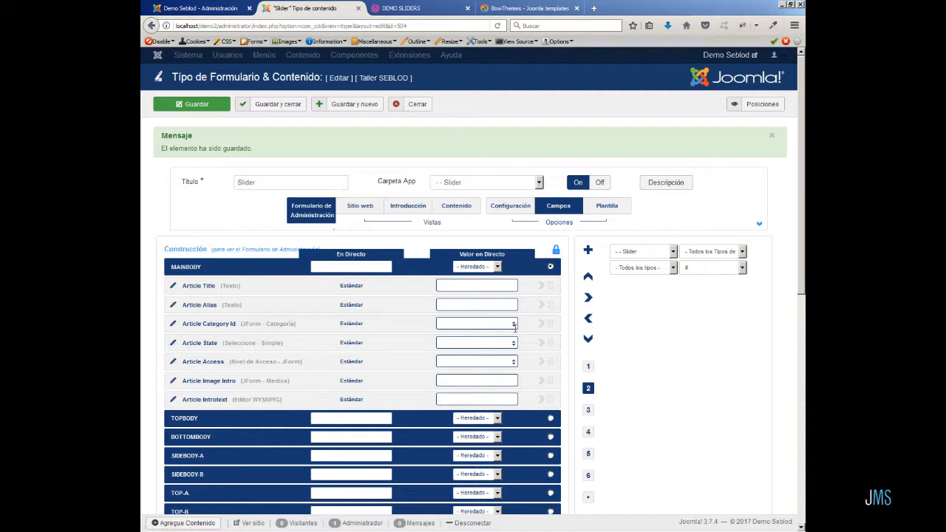
click(515, 326)
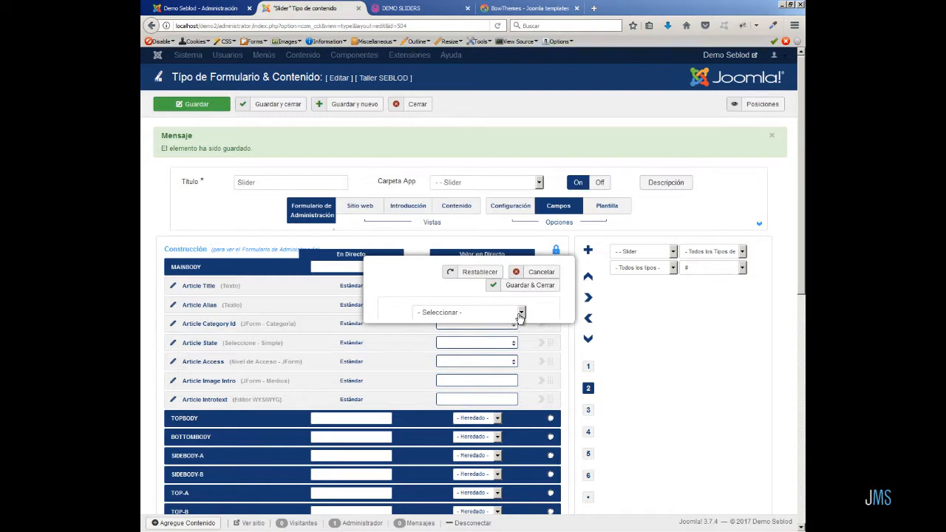
click(520, 312)
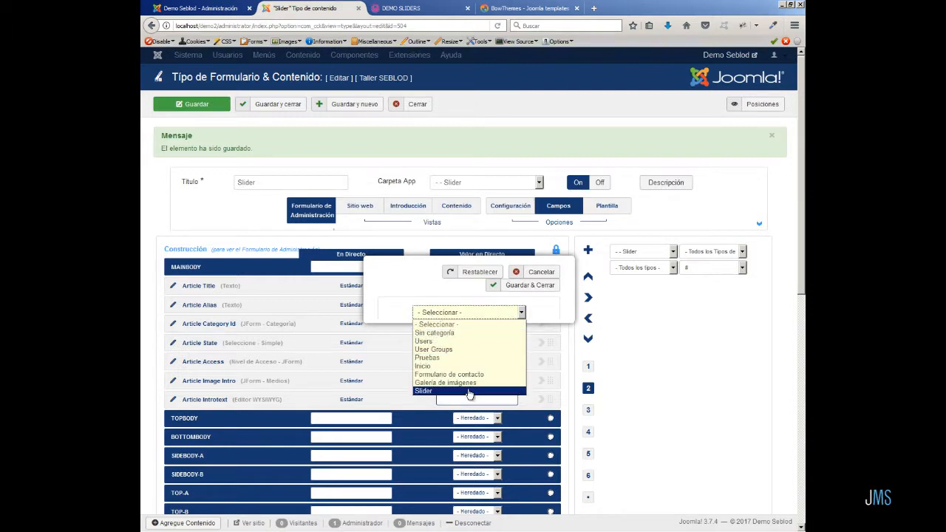
click(470, 391)
click(540, 288)
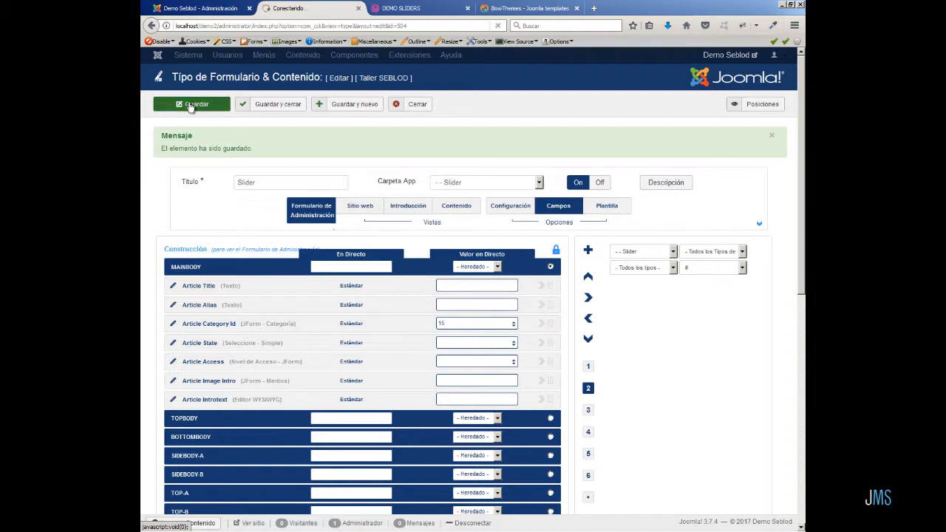
click(191, 105)
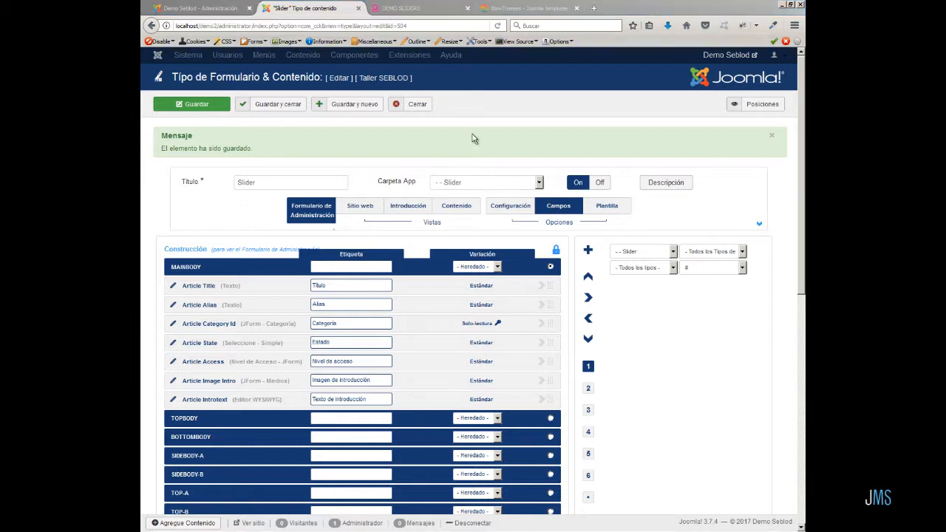
Close the content type and start a new Slider item titled Primer artículo.
click(418, 104)
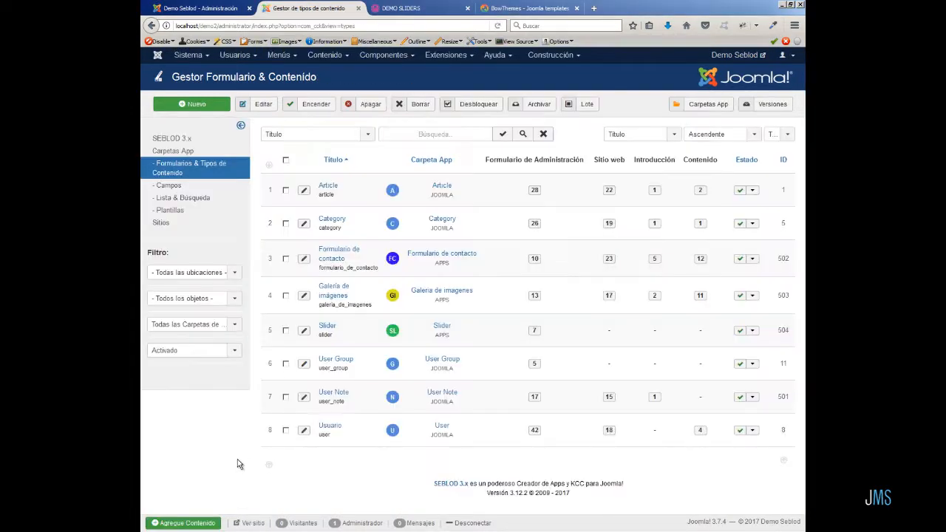
click(184, 522)
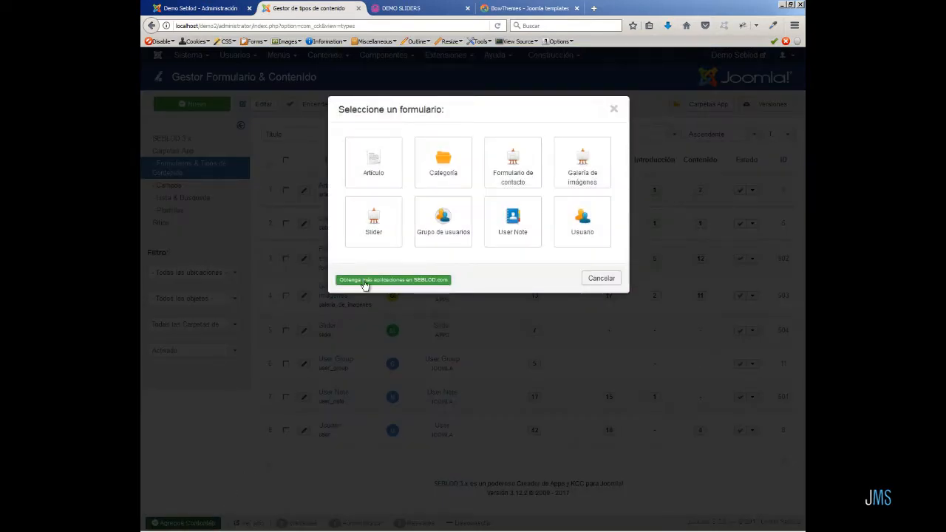
click(382, 235)
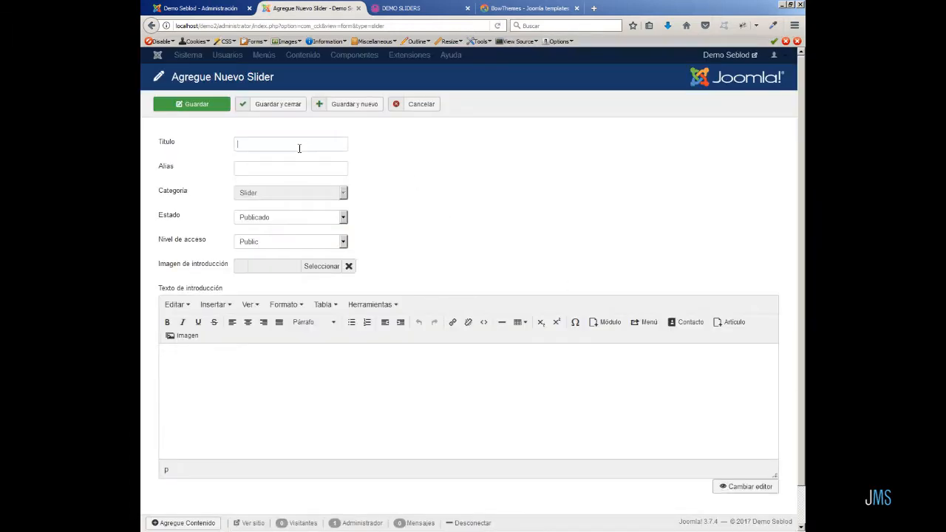
text(Primer artículo)
Choose the first amy-humphr image from the slider folder as the intro image.
click(319, 267)
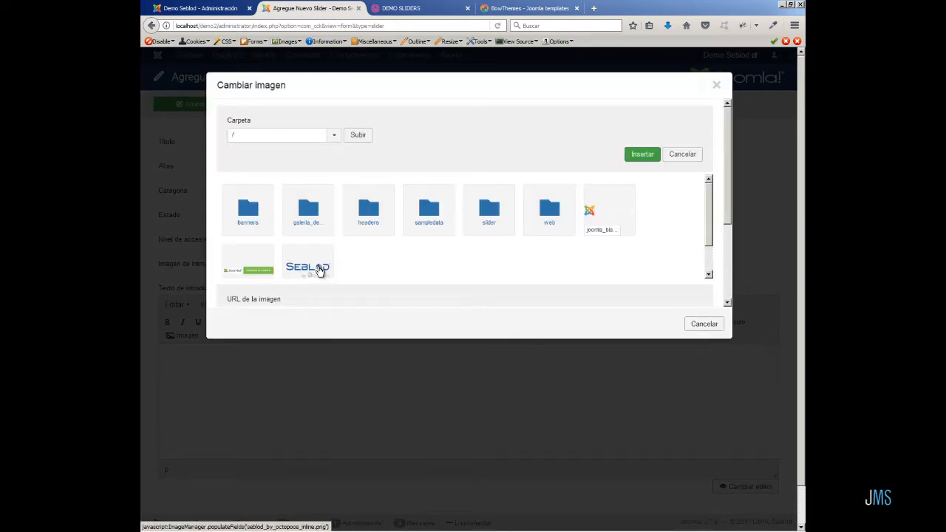
click(501, 212)
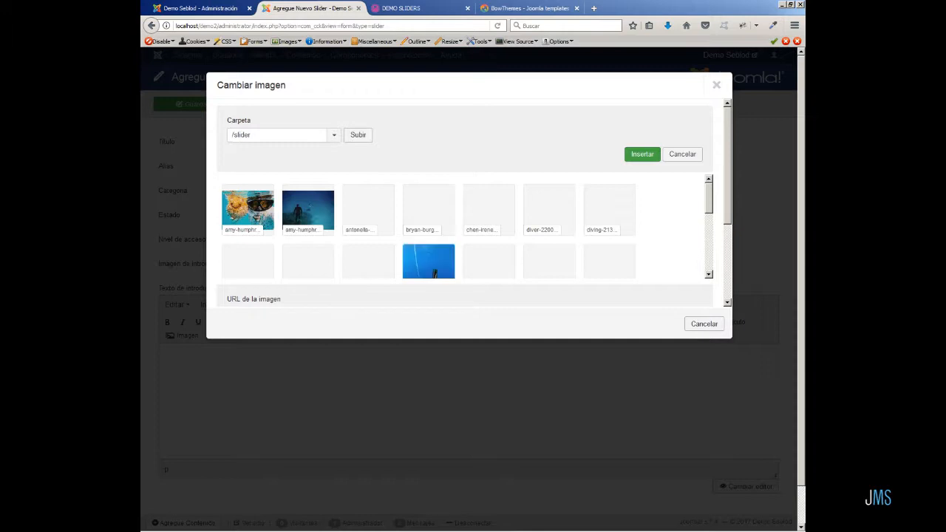
click(246, 216)
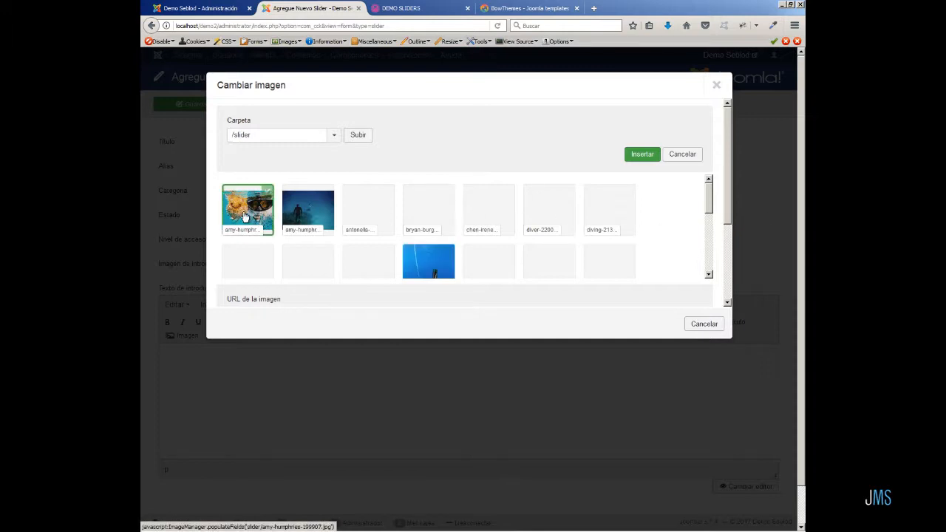
click(634, 156)
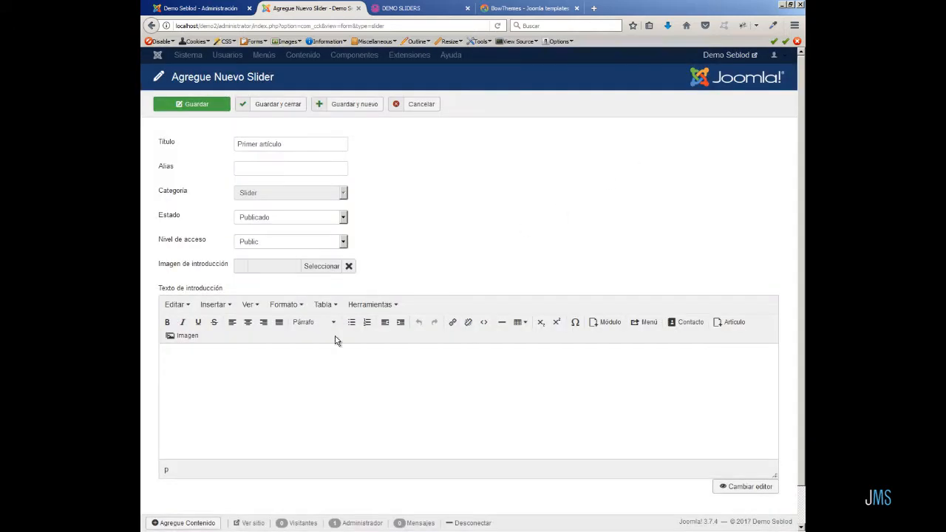
Paste the lorem ipsum intro text and save and close the new slider article.
text(Lorem ipsum dolor sit amet, consectetuer adipiscing elit. Aenean commodo ligula eget dolor. Aenean massa. Cum sociis natoque penatibus et magnis dis parturient montes, nascetur ridiculus mus. Donec quam felis, ultricies nec, pellentesque eu, pretium quis, sem. Nulla consequat massa quis enim. Donec pede justo, fringilla vel, aliquet nec, vulputate eget, arcu. In enim justo, rhoncus ut, imperdiet a, venenatis vitae, justo. Nullam dictum felis eu pede mollis pretium. Integer tincidunt. Cras dapibus. Vivamus elementum semper nisi. Aenean vulputate eleifend tellus.)
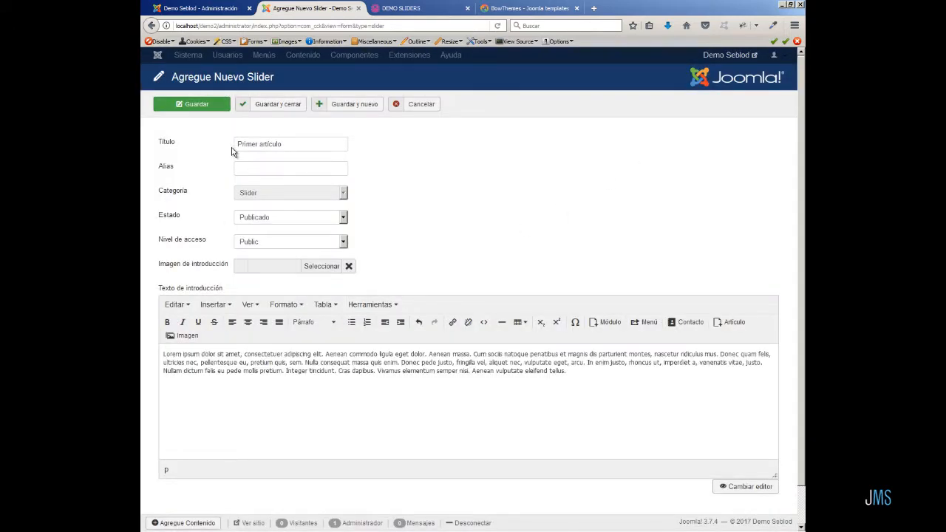
click(275, 106)
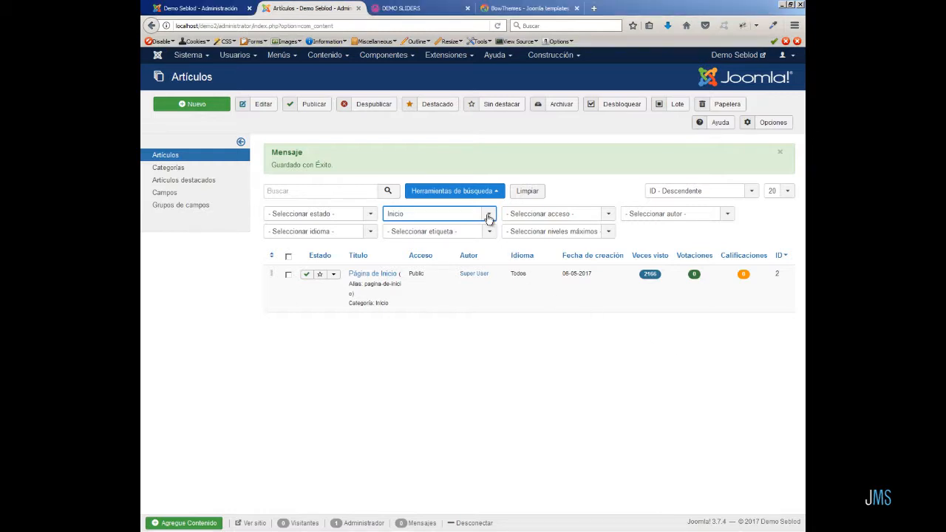
Filter the article list by the Slider category.
click(487, 216)
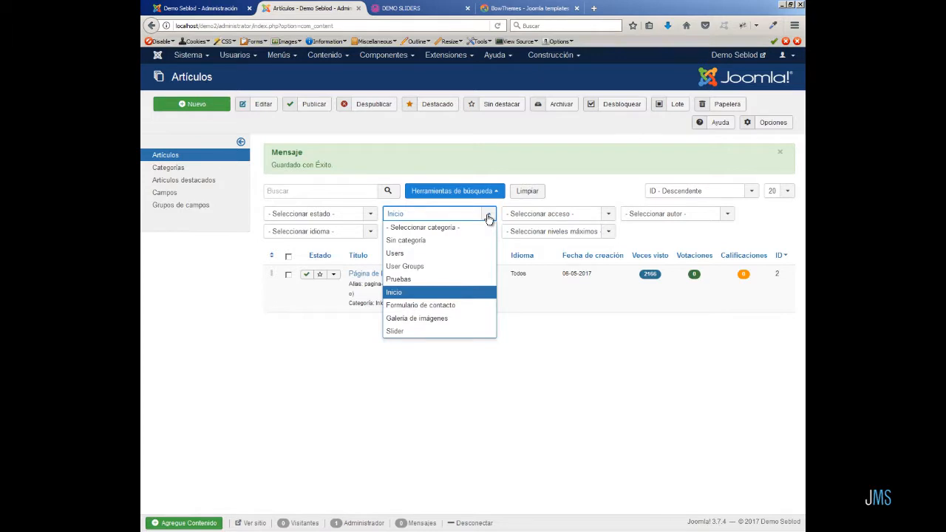
click(447, 333)
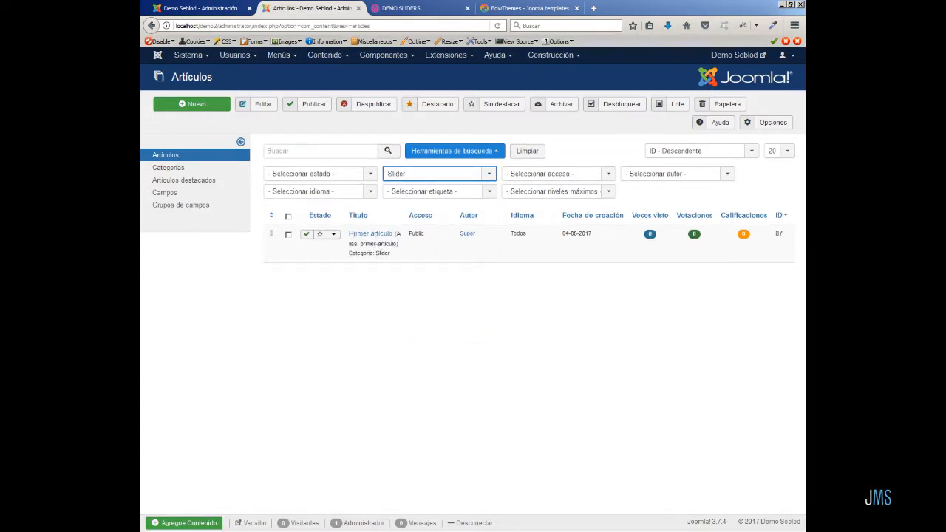
click(805, 436)
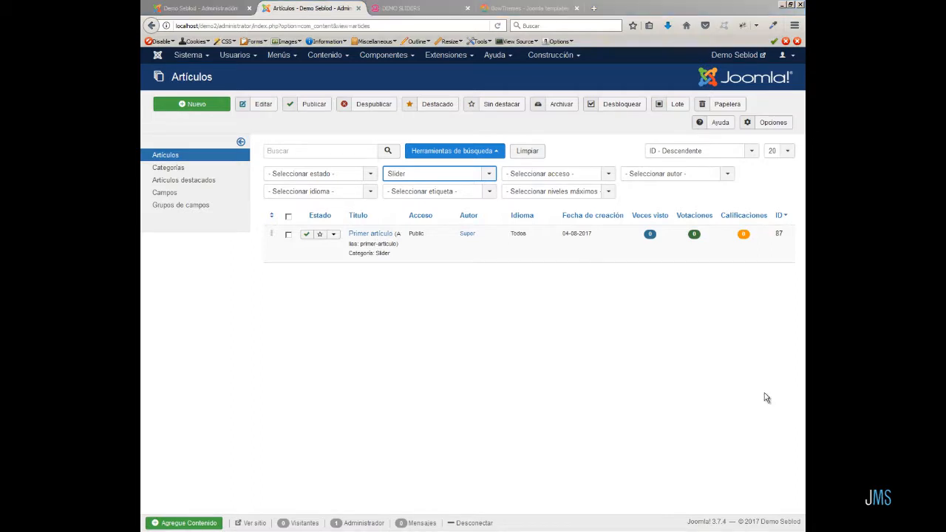
Open the BT Content Slider (2) module and set its Joomla Categories source to Slider, then save.
click(452, 56)
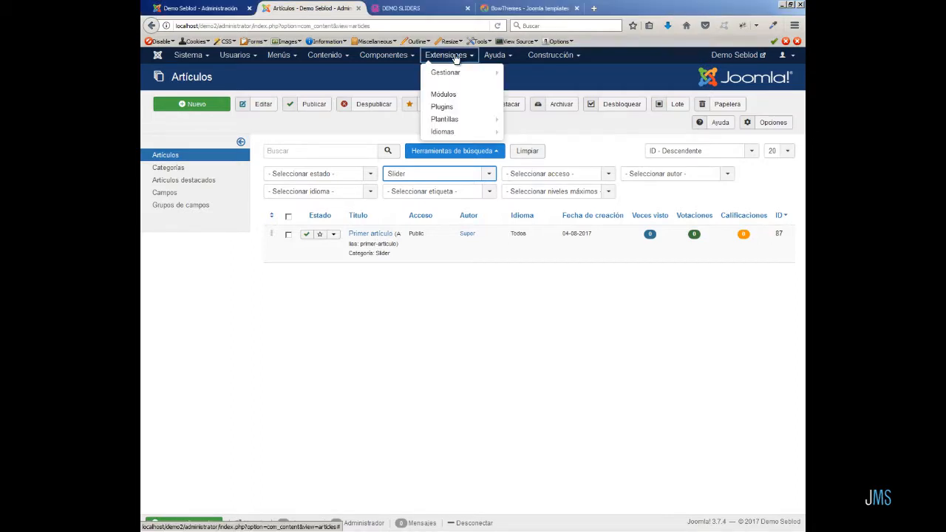
click(457, 96)
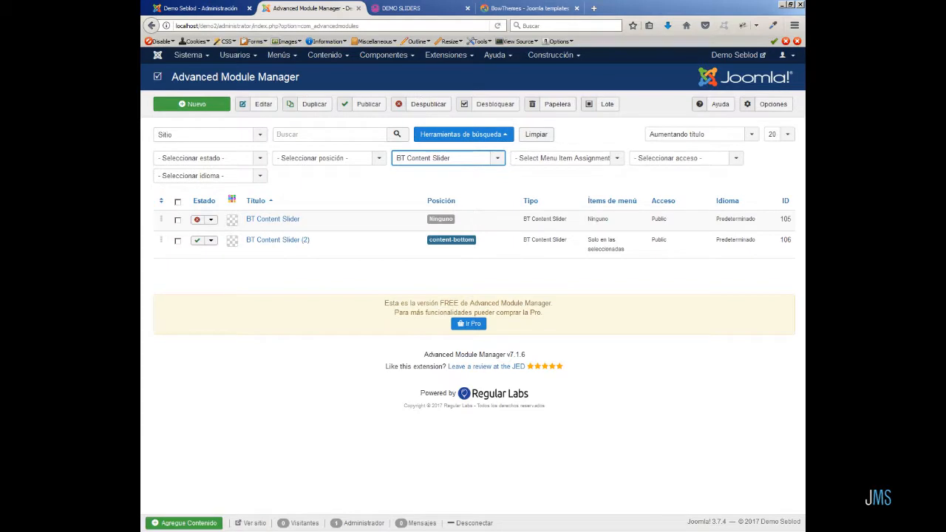
click(272, 241)
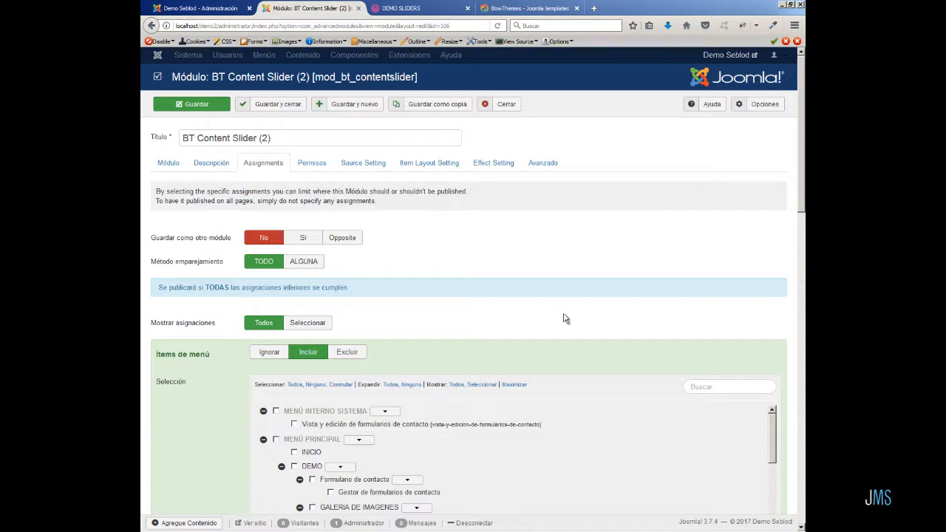
click(357, 173)
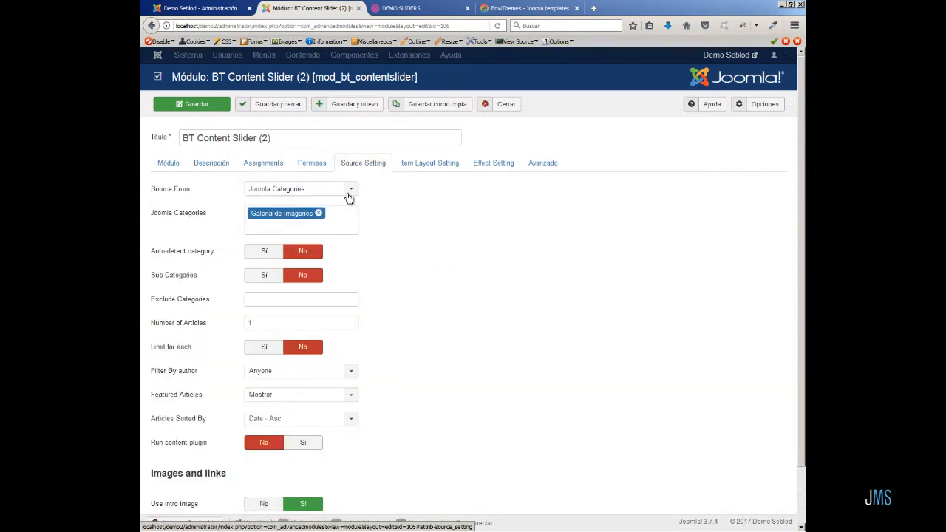
click(318, 213)
click(312, 215)
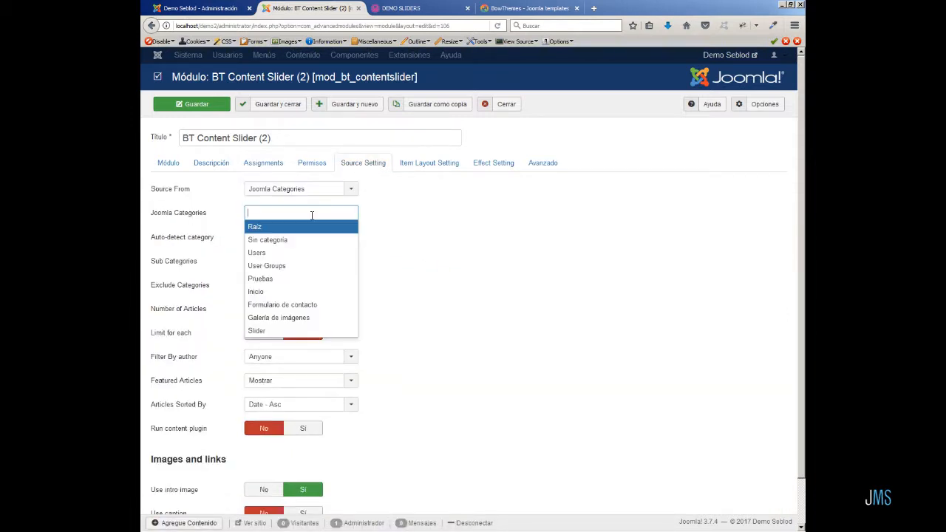
click(303, 330)
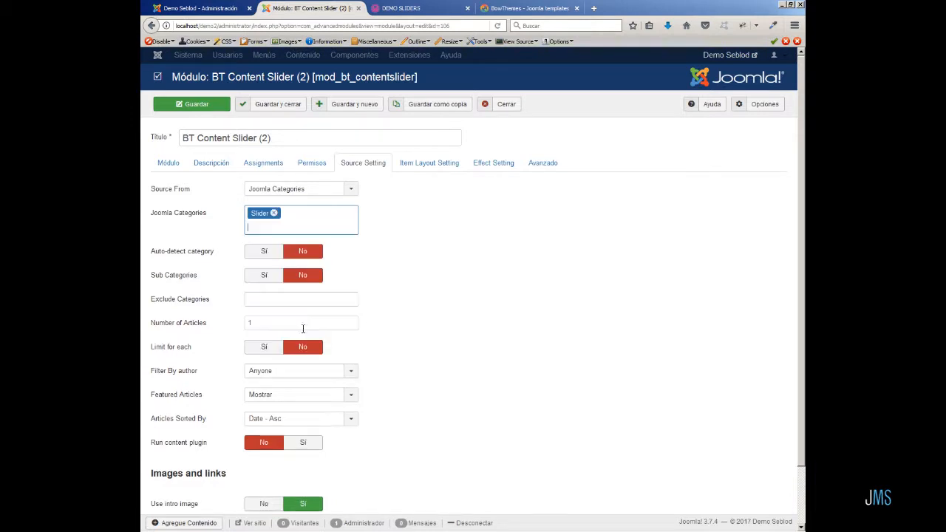
click(208, 110)
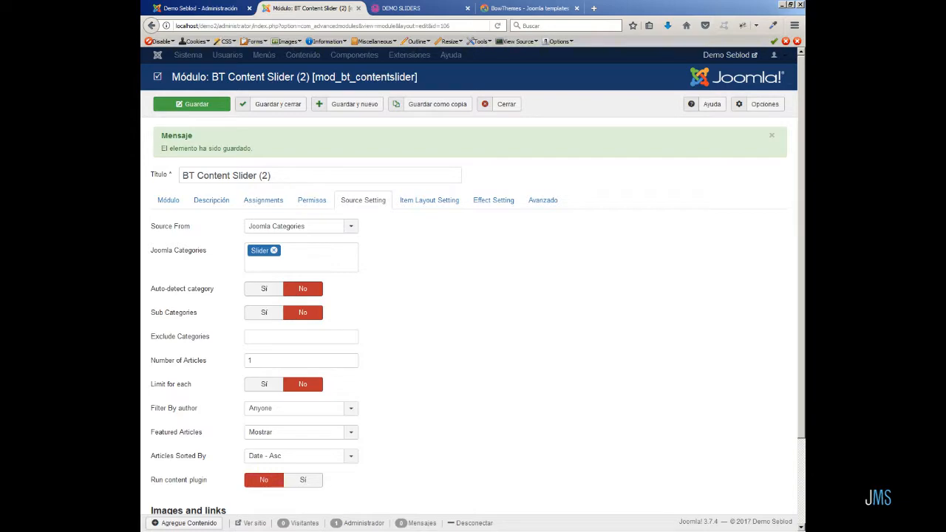
Reload the front-end demo page and inspect the slider's intro text output.
click(412, 10)
click(498, 26)
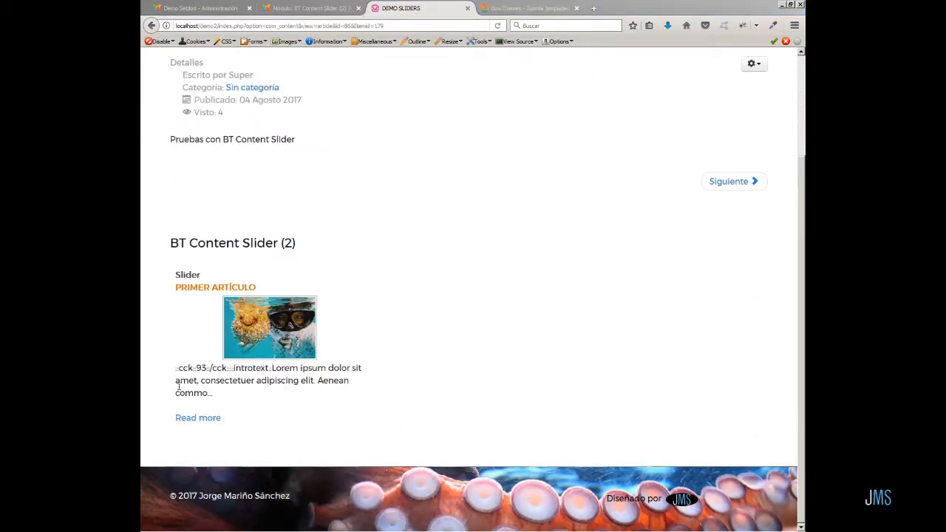
drag(177, 372, 272, 372)
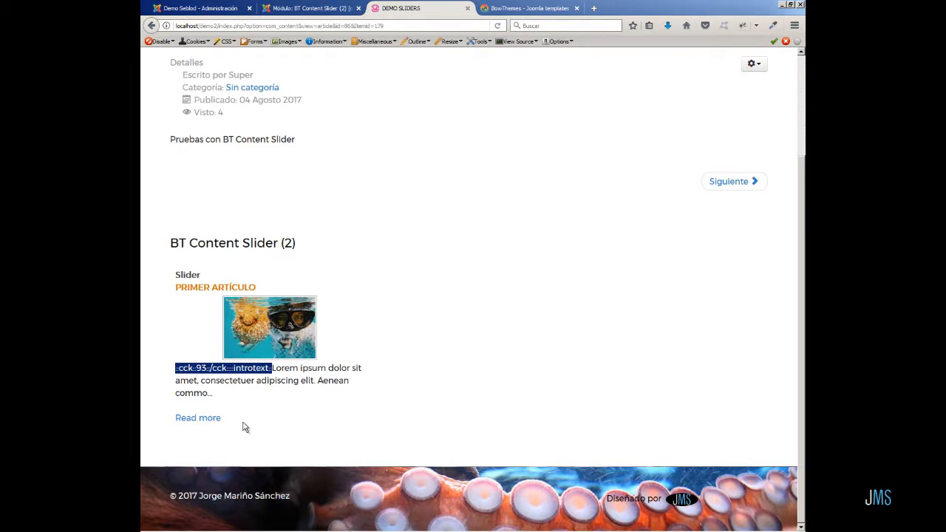
click(274, 406)
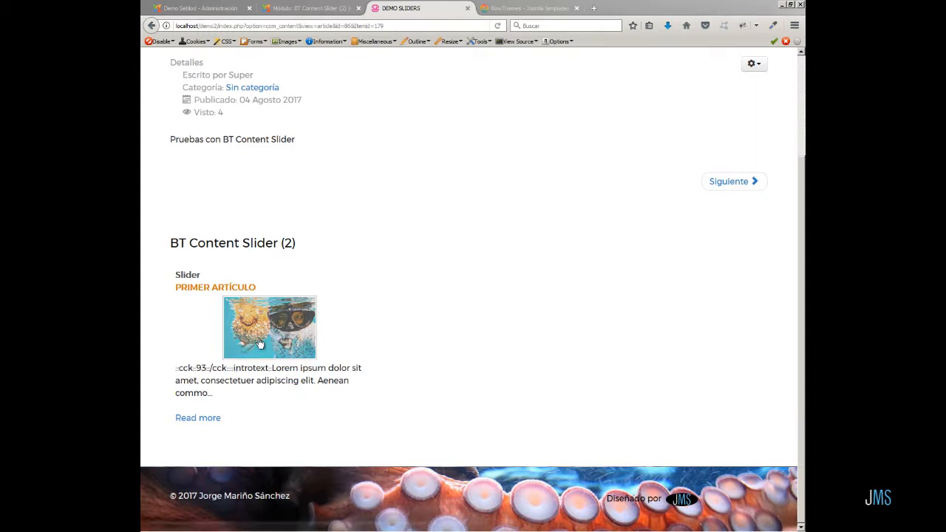
Close the module, then open the first slider article in the standard article editor to examine its intro text markup and close it.
click(310, 8)
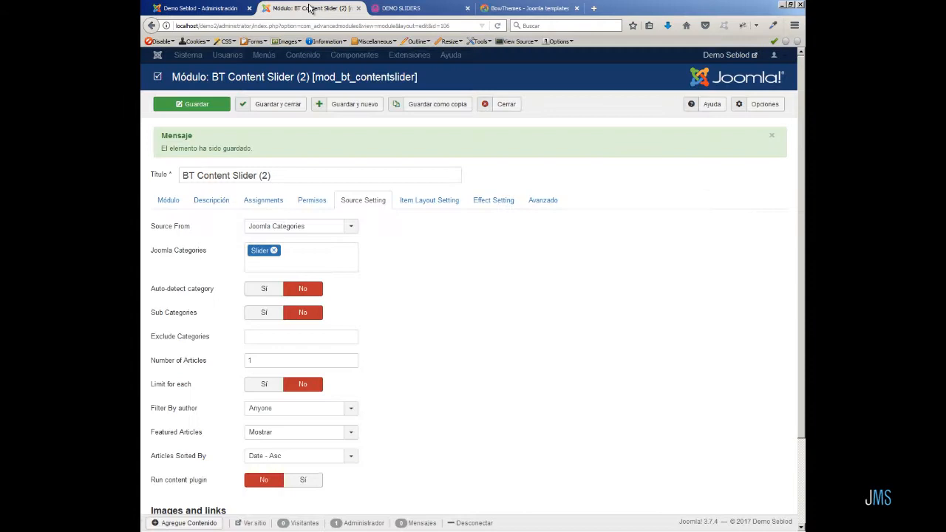
click(507, 105)
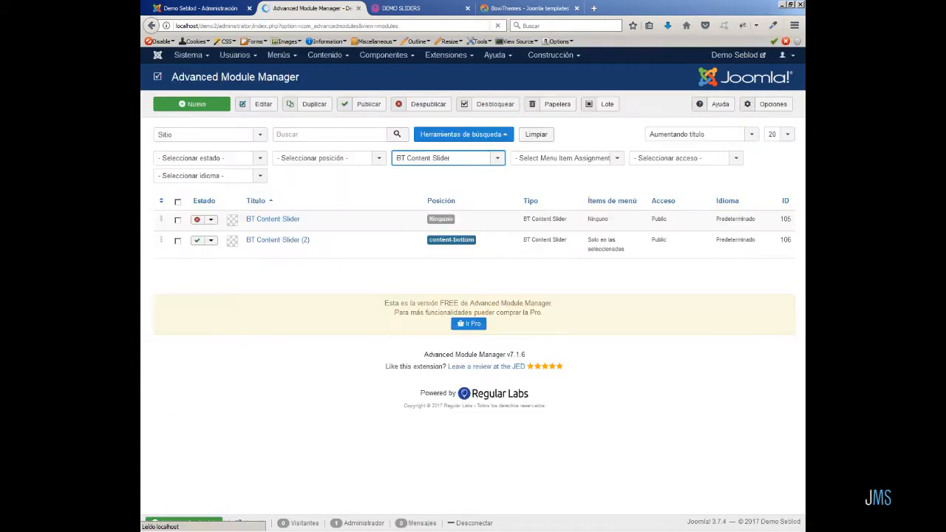
click(322, 59)
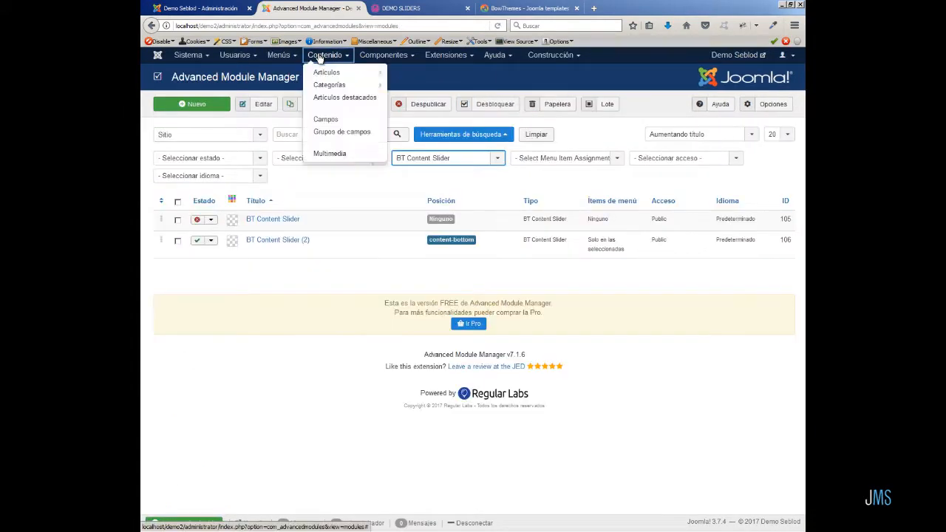
click(317, 69)
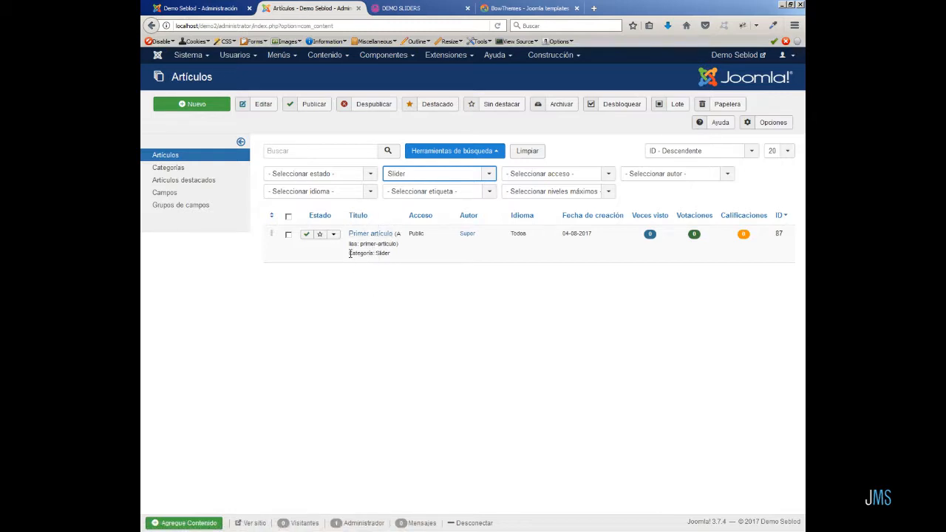
click(333, 234)
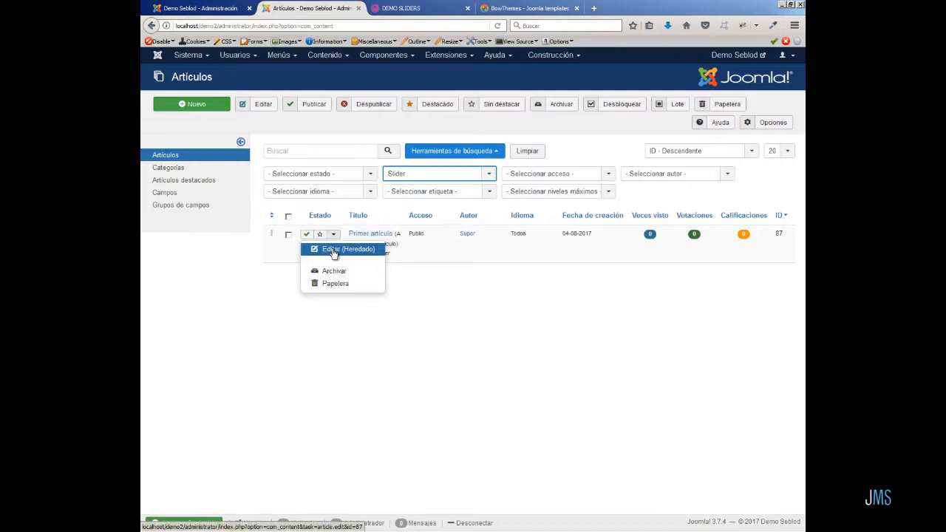
click(333, 251)
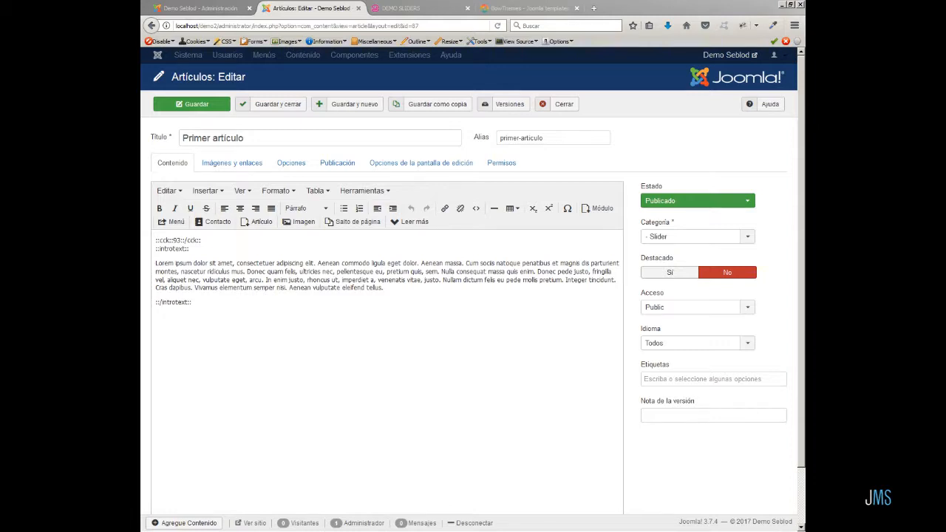
click(564, 106)
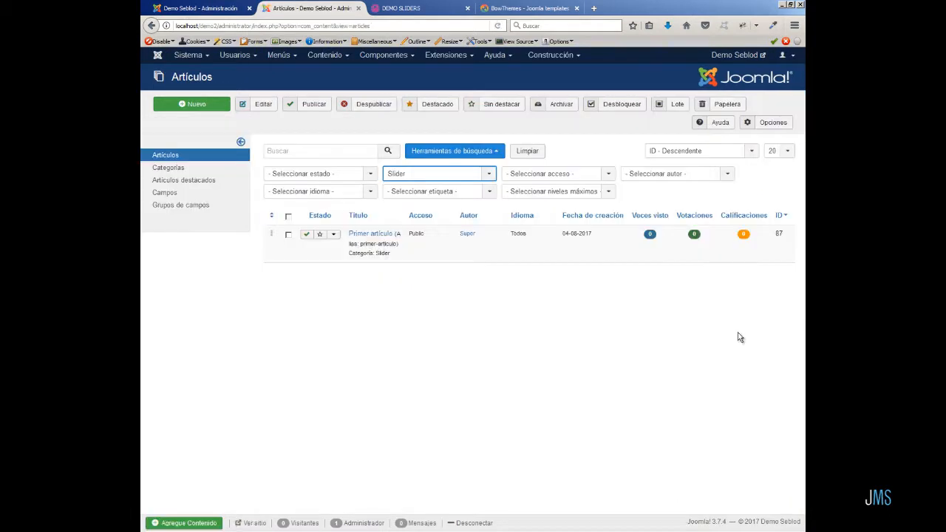
Scroll through the Slider-filtered article list to review the added slider articles.
click(189, 522)
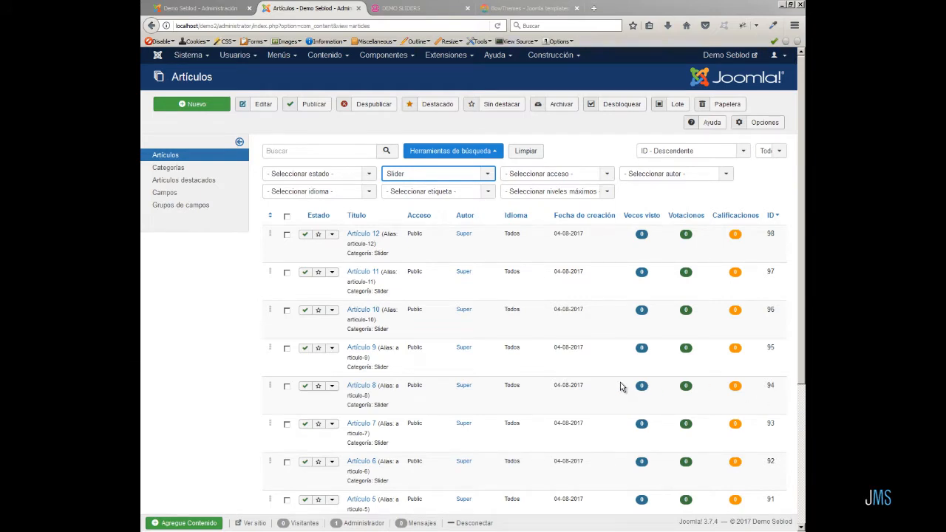
scroll(610, 396, down, 5)
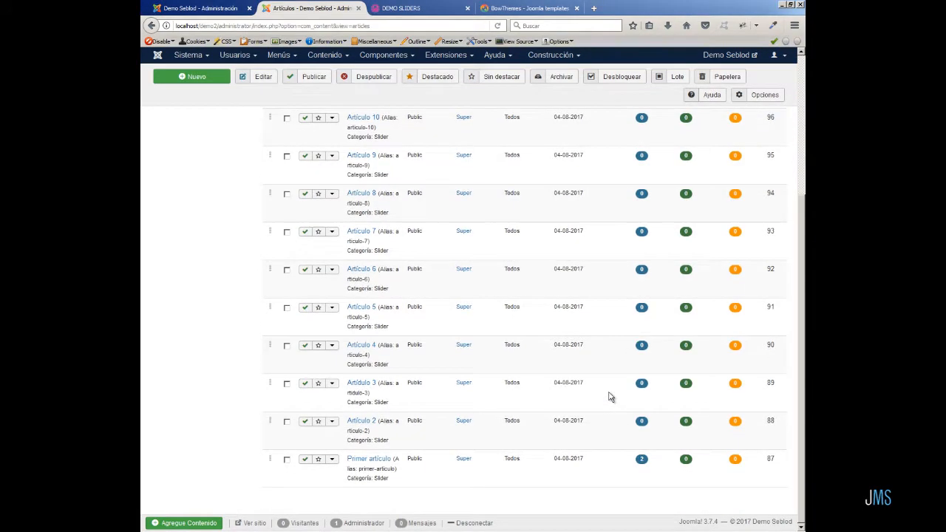
scroll(610, 397, up, 5)
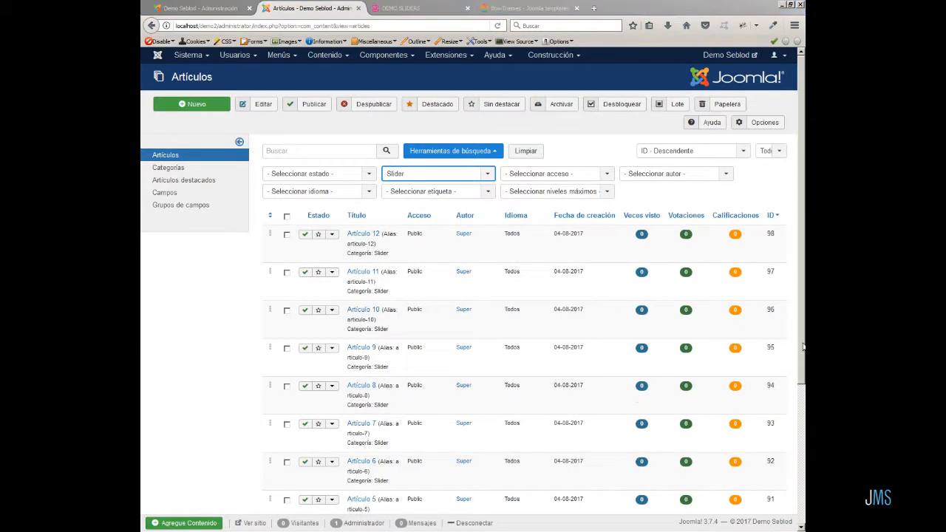
Open the BT Content Slider (2) module, set Number of Articles to 12, and save.
click(447, 54)
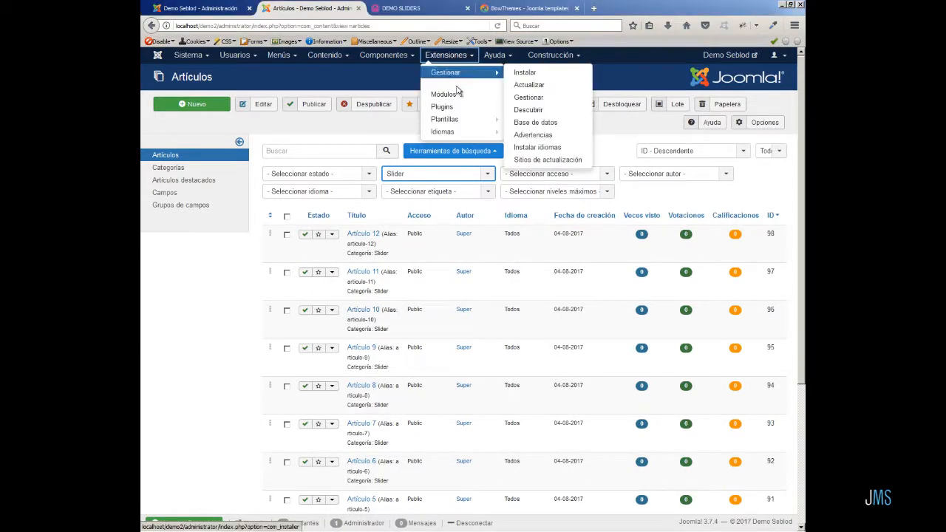
click(458, 96)
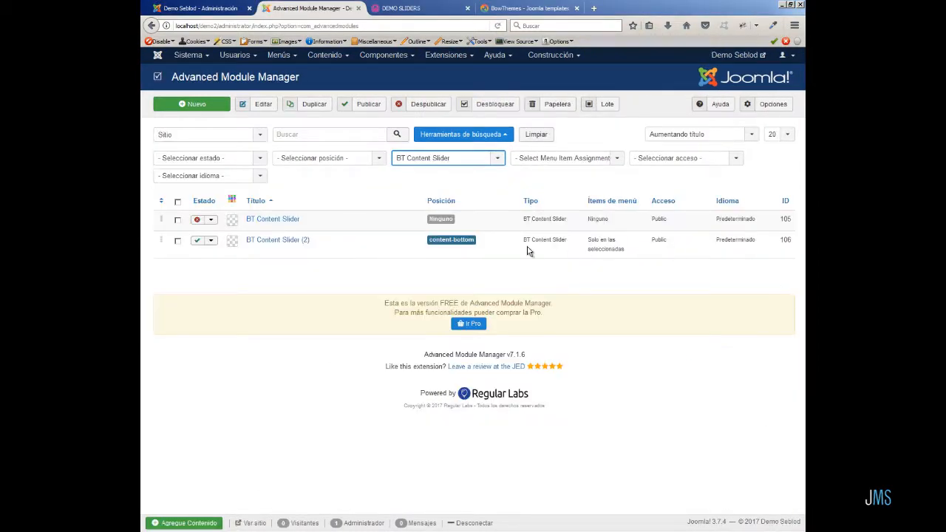
click(303, 240)
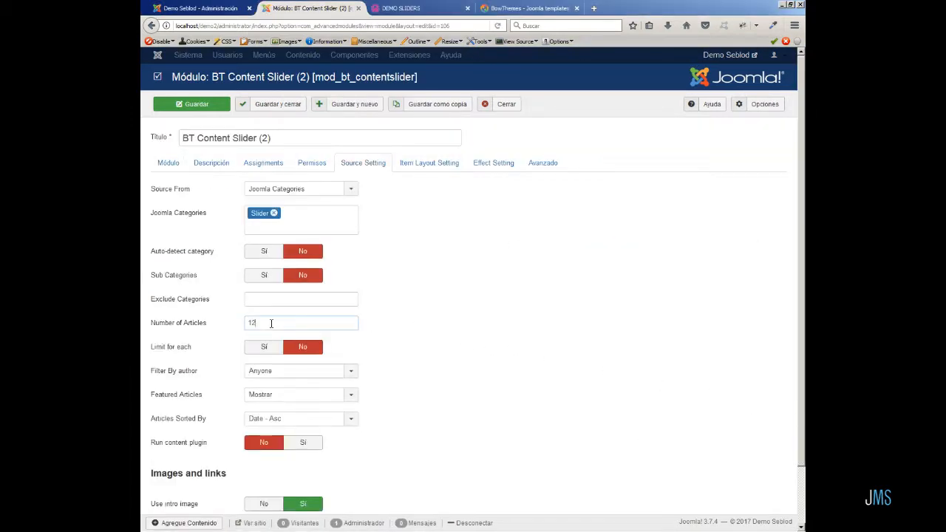
click(200, 111)
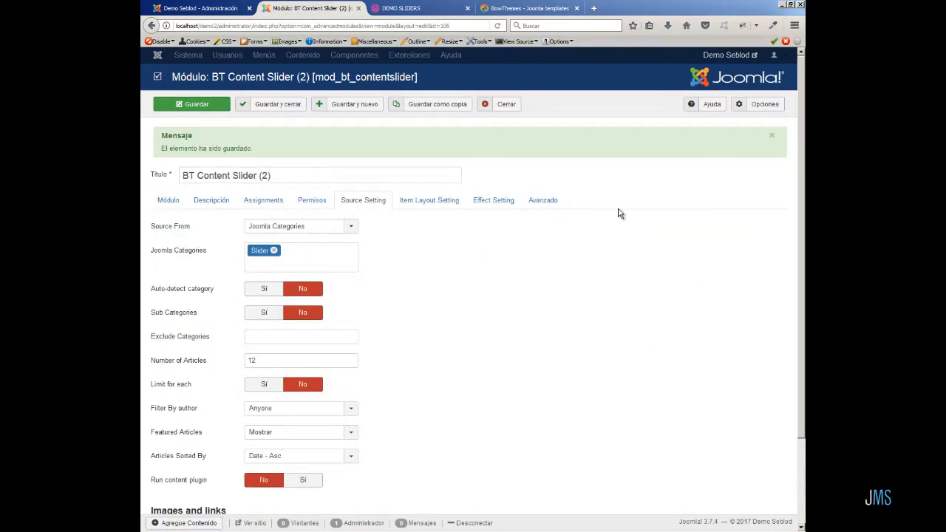
Reload the front-end demo page and check the slider's article output.
click(427, 11)
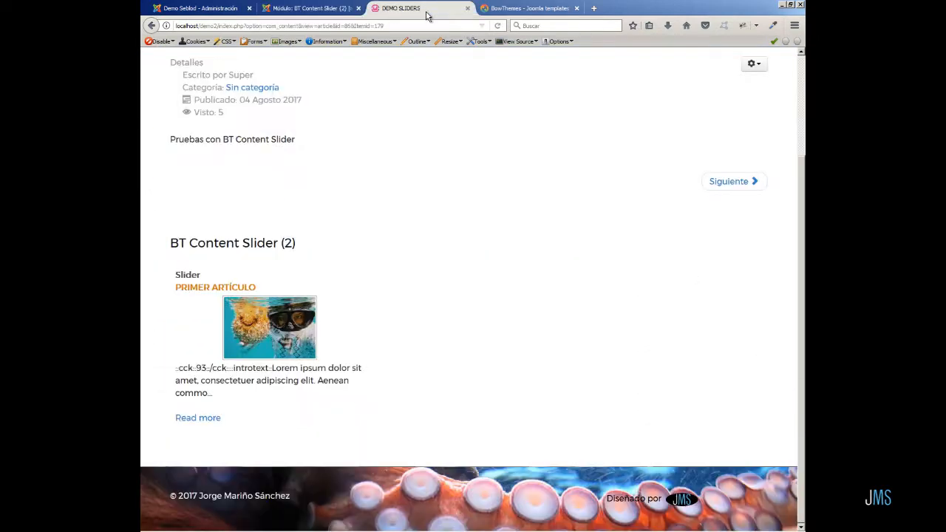
click(498, 27)
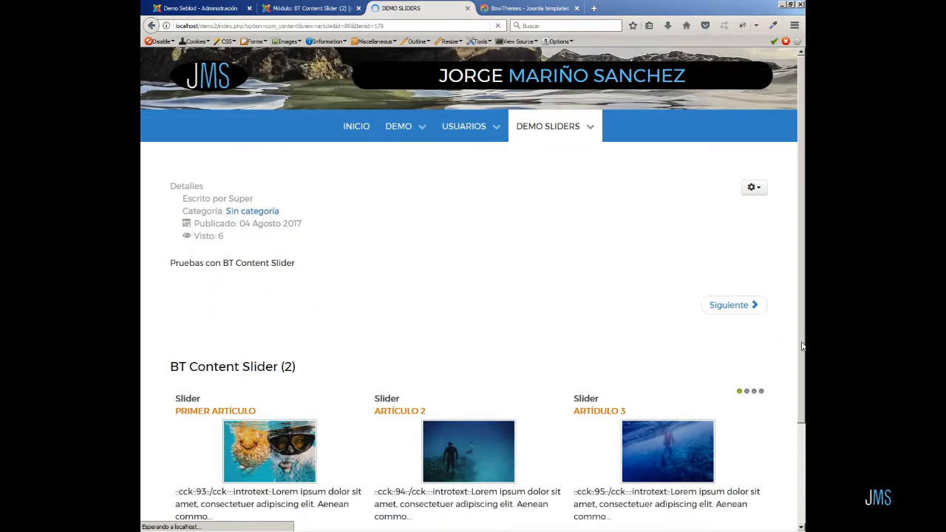
scroll(802, 346, down, 3)
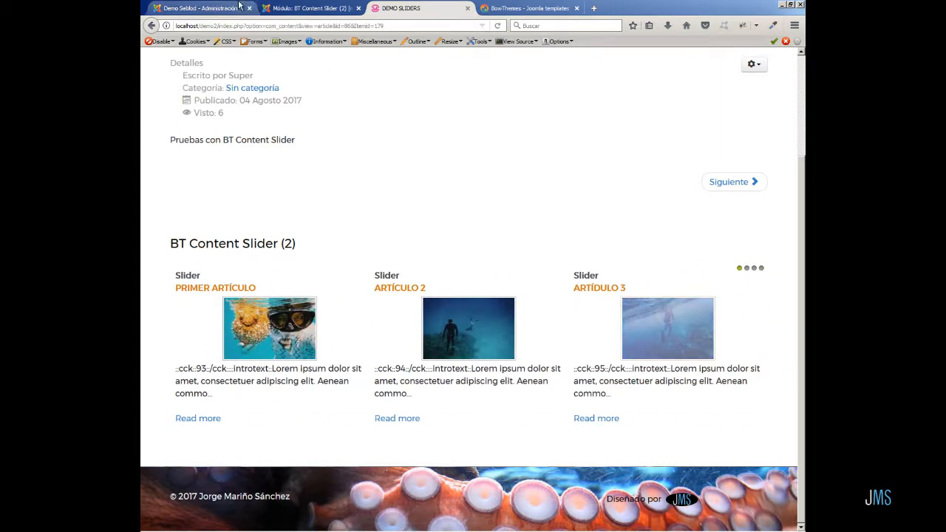
Close the module and open Artículo 4 from the article list for editing.
click(301, 7)
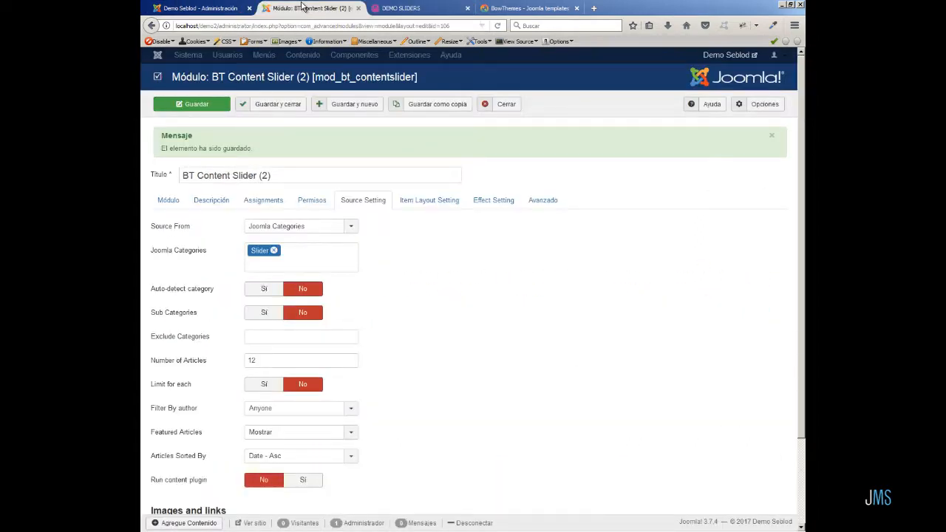
click(507, 104)
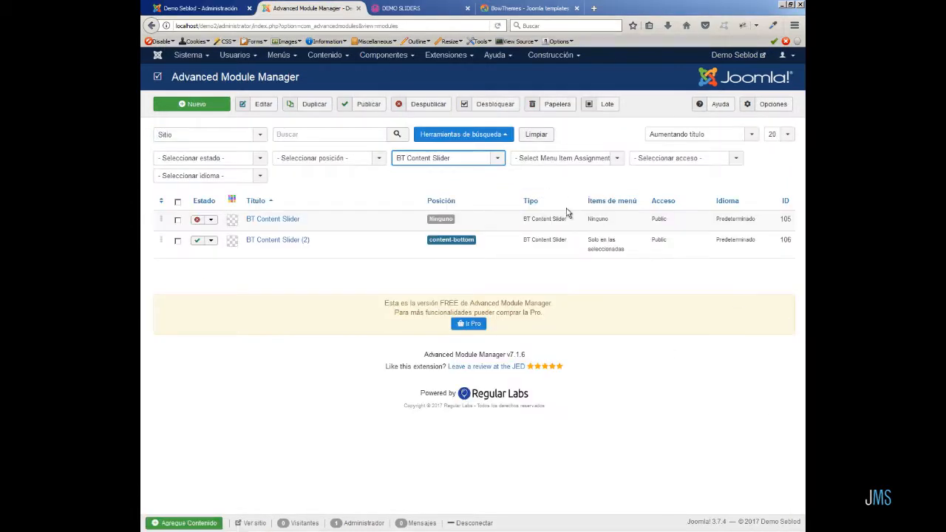
click(329, 55)
click(333, 73)
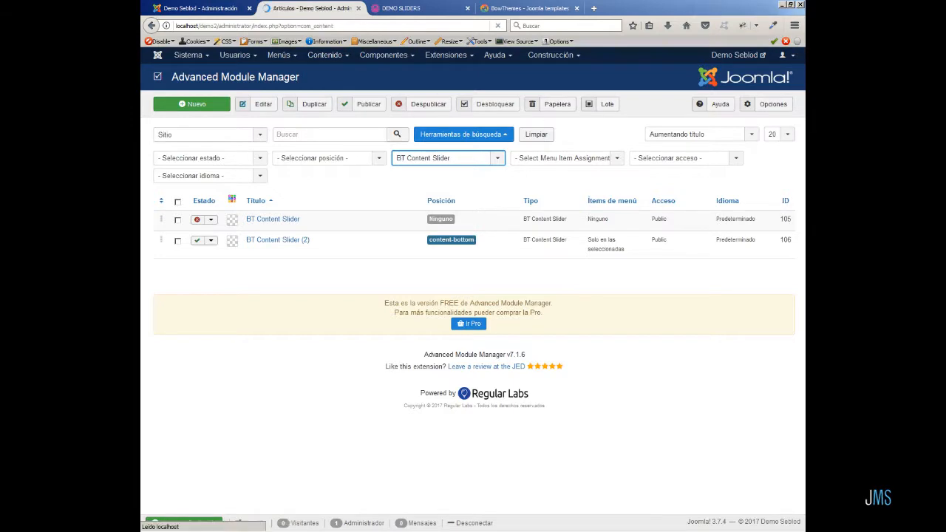
scroll(728, 366, down, 3)
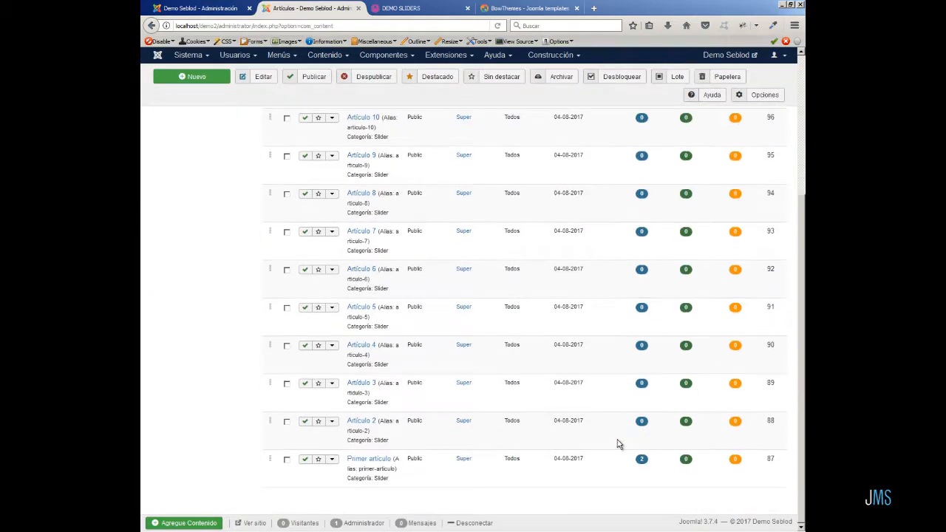
click(362, 345)
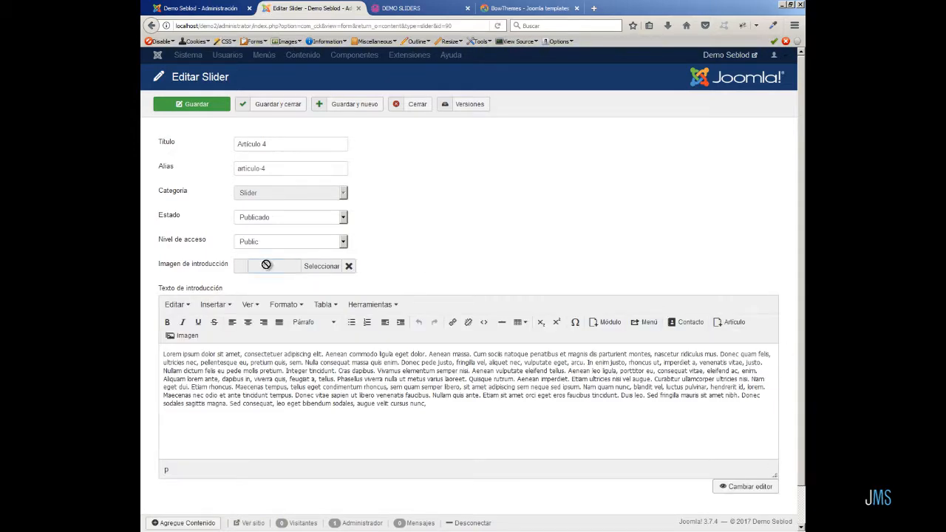
Set Artículo 4's intro image to a squid picture from the slider folder, then save and close.
click(323, 265)
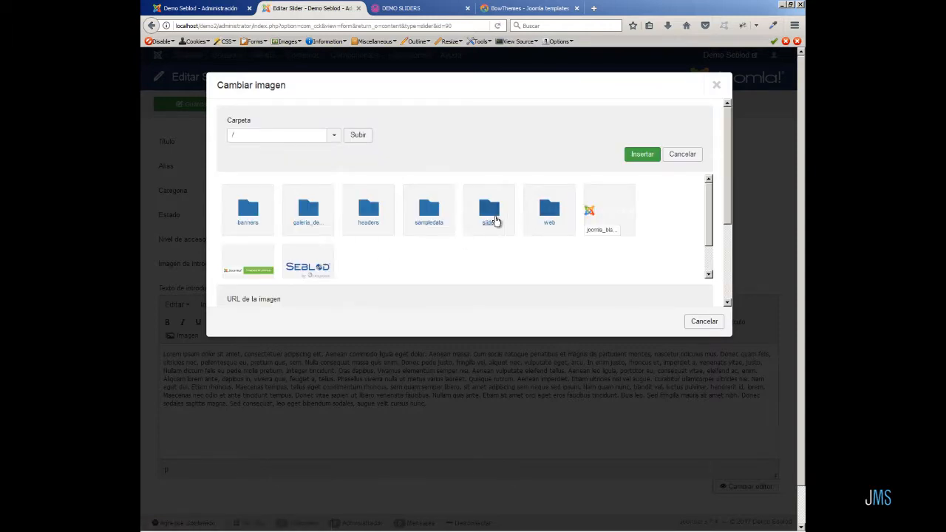
click(493, 219)
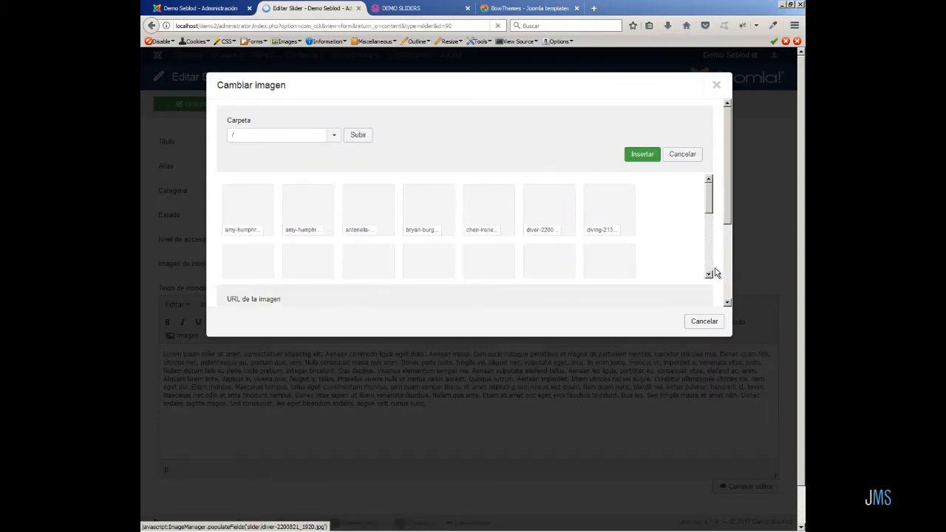
scroll(710, 273, down, 5)
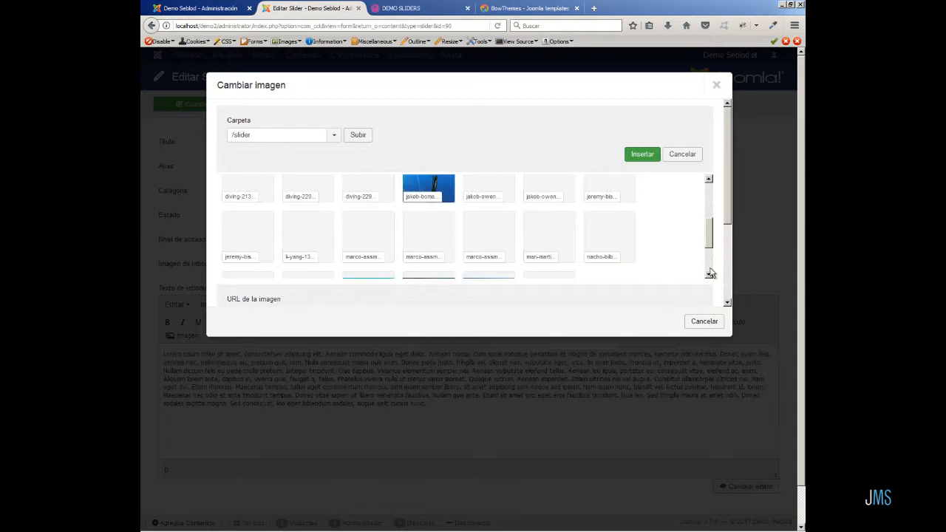
scroll(710, 273, down, 2)
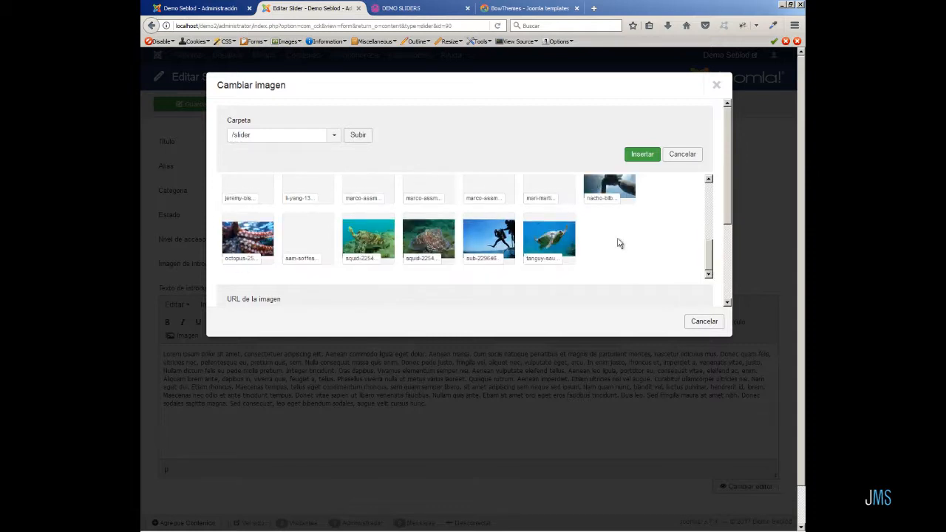
click(416, 235)
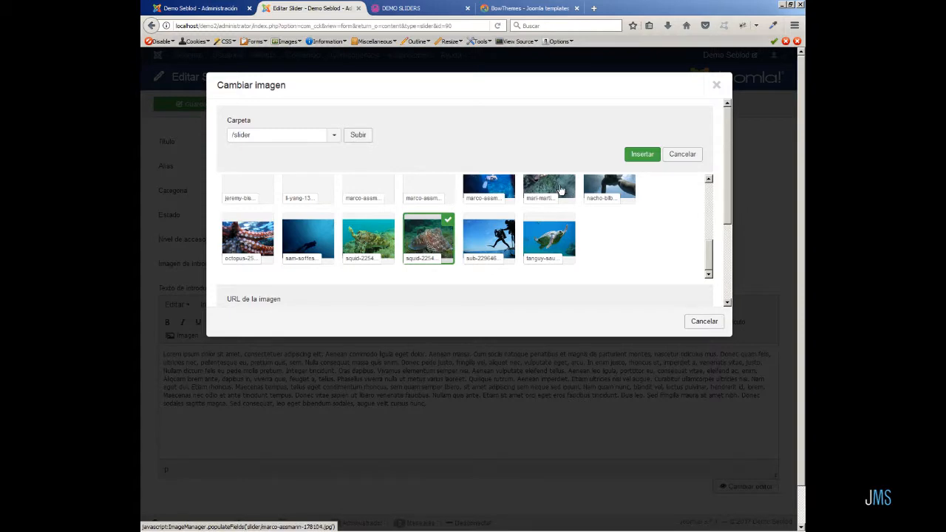
click(643, 156)
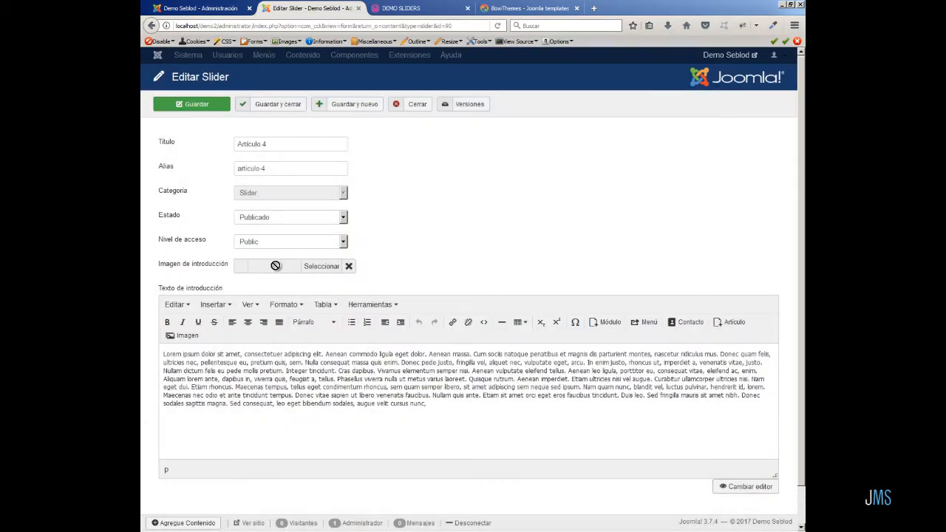
click(277, 104)
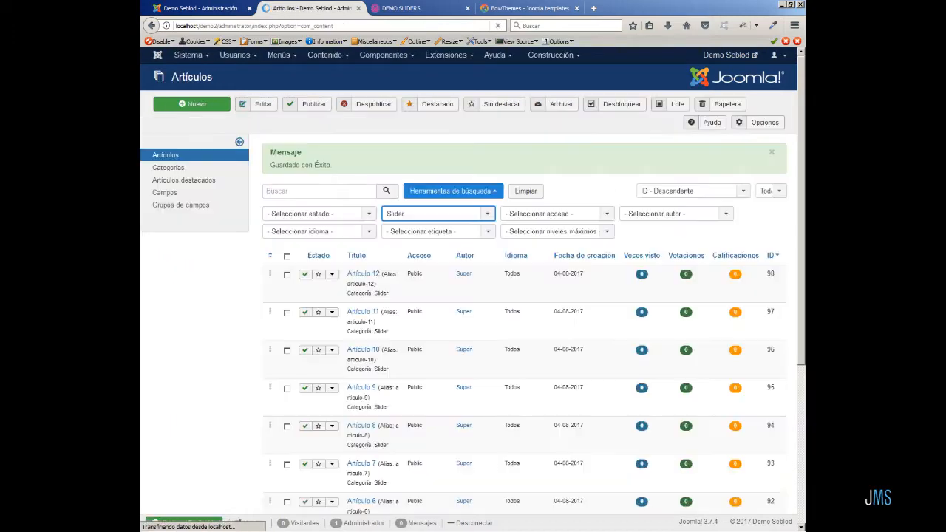
Reload the front-end demo page and review the slider's articles.
click(421, 8)
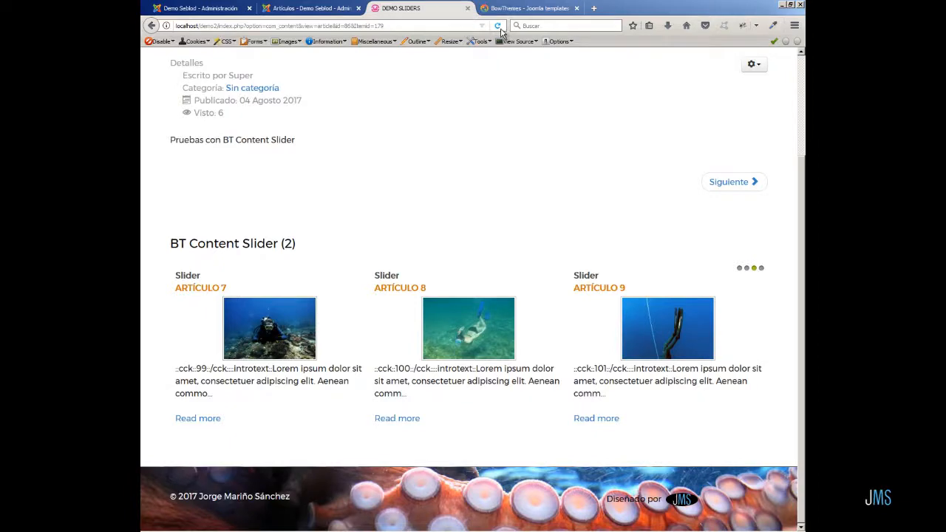
click(499, 27)
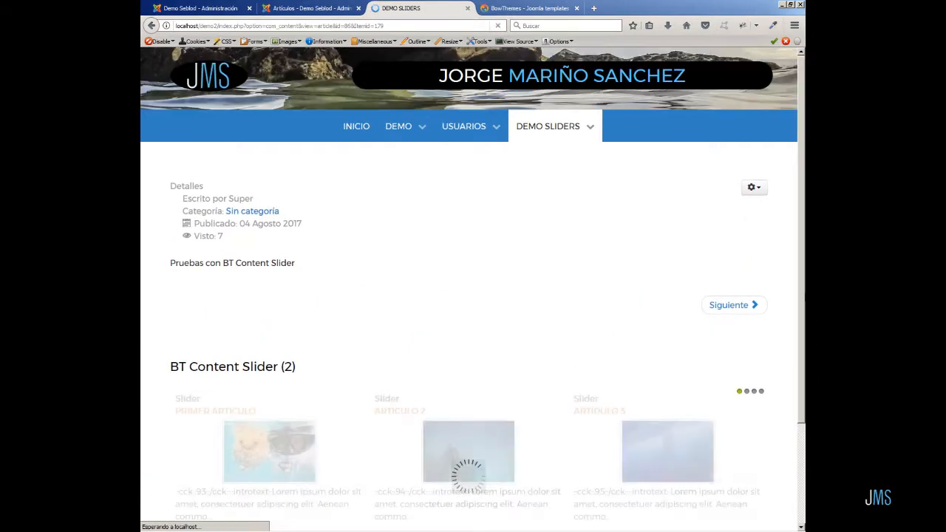
scroll(793, 340, down, 3)
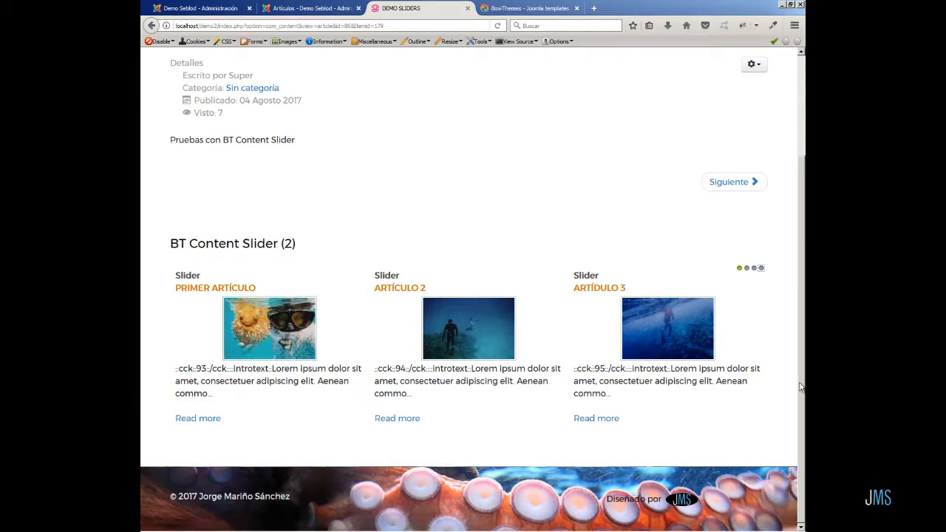
Go to the module manager and duplicate the BT Content Slider (2) module.
click(313, 9)
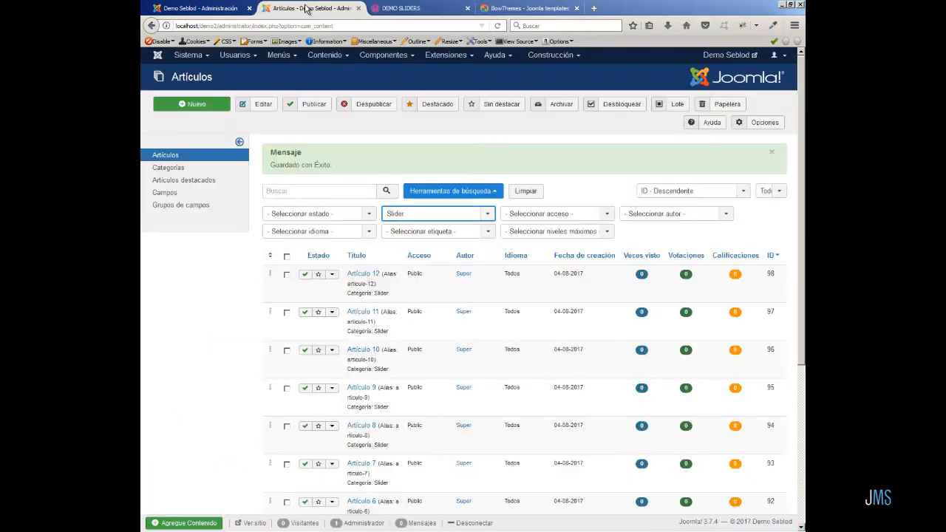
click(449, 56)
click(446, 96)
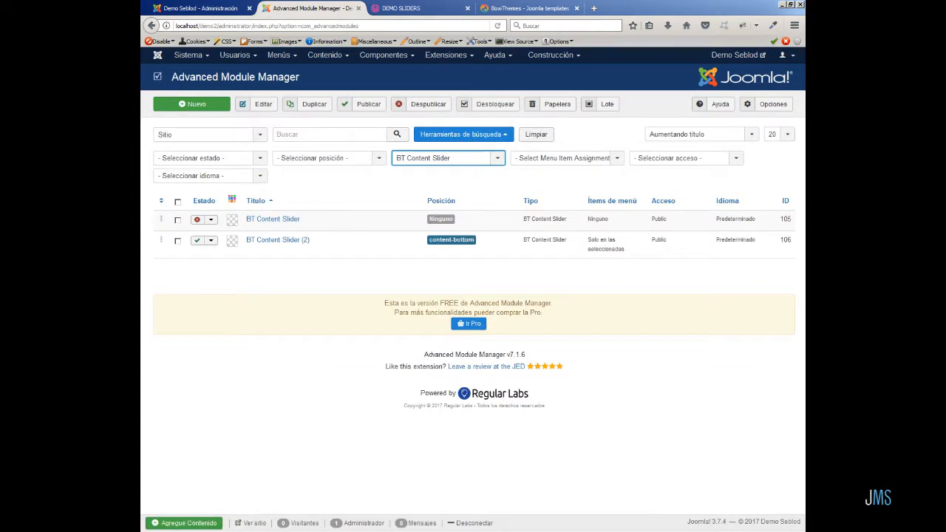
click(178, 242)
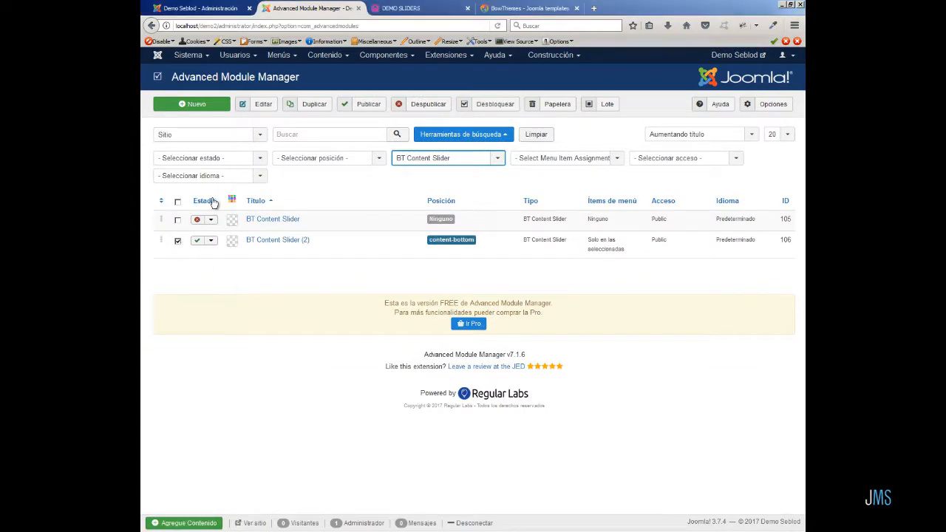
click(302, 105)
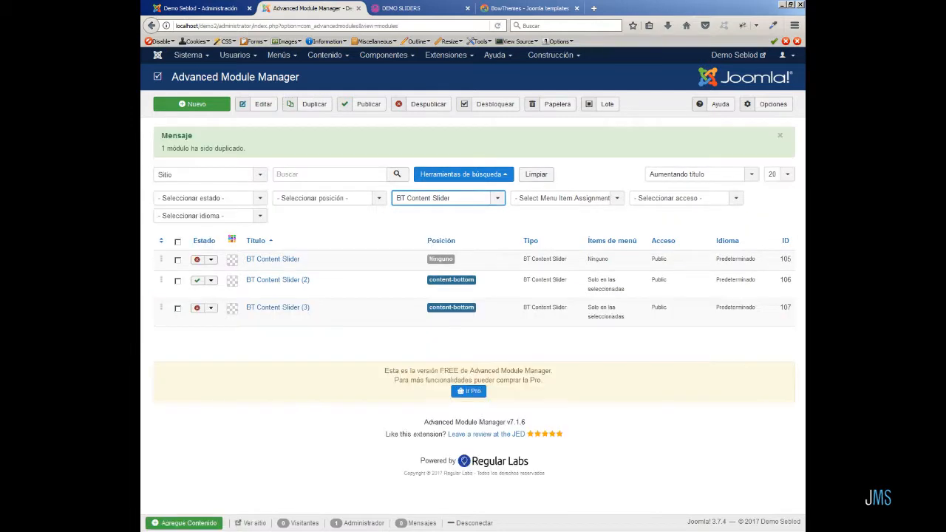
Open the duplicated BT Content Slider (3) module and set its status to Publicado.
click(303, 309)
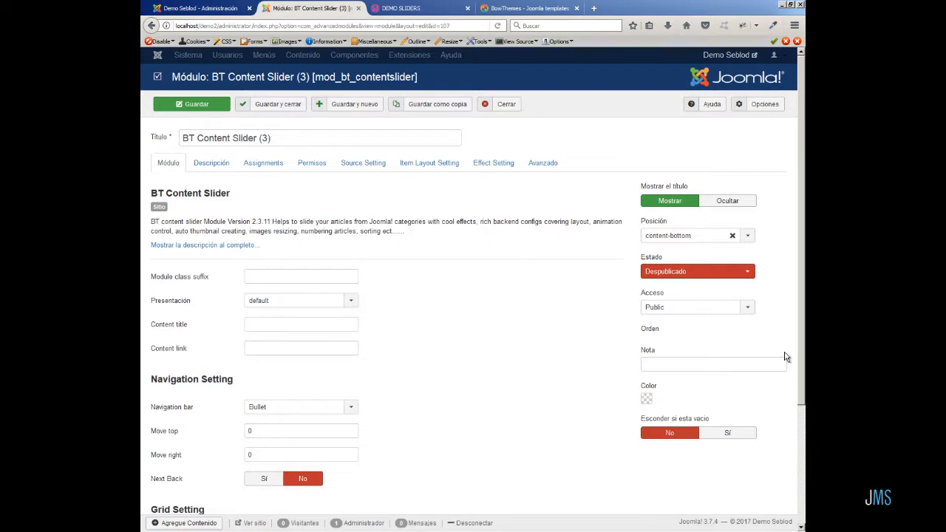
click(750, 274)
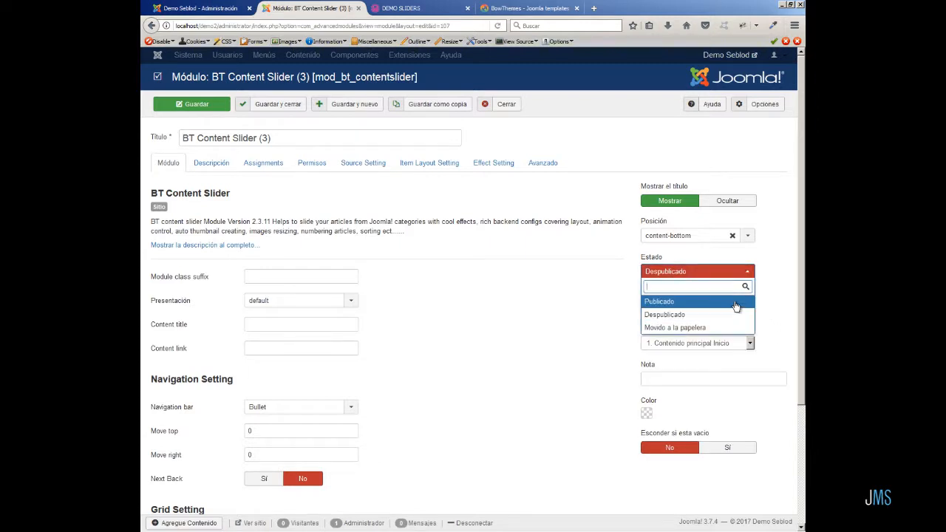
click(734, 302)
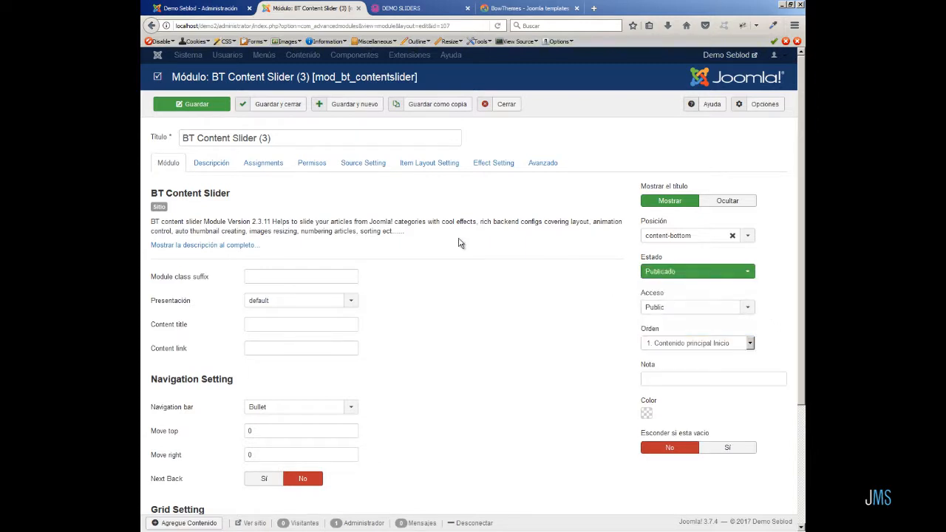
Set the item layout thumbnail width to 360 and height to 240, then save the module.
click(411, 164)
scroll(436, 374, down, 5)
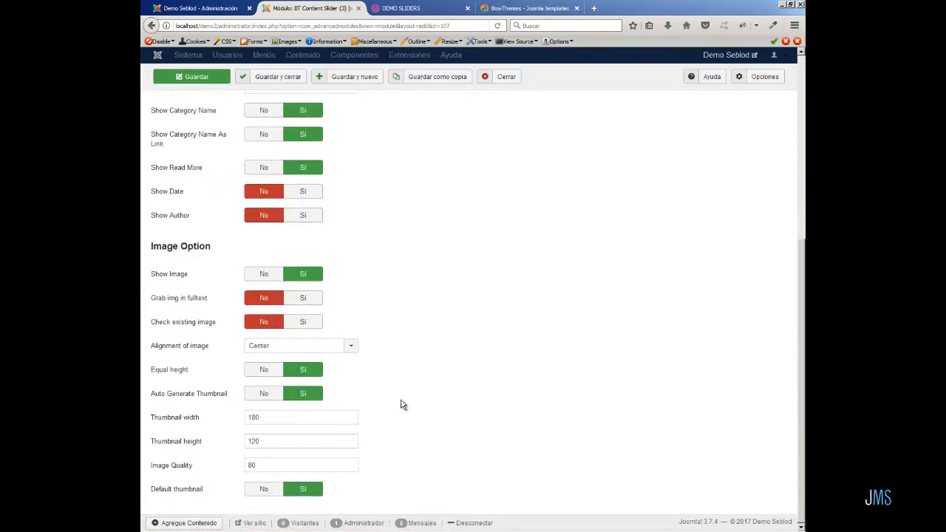
drag(264, 417, 222, 416)
text(360)
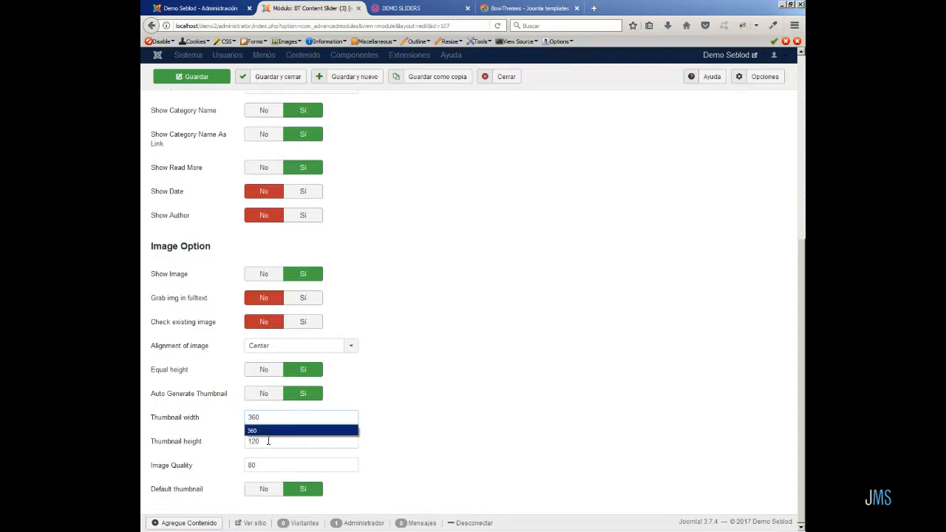
drag(269, 441, 238, 441)
text(2)
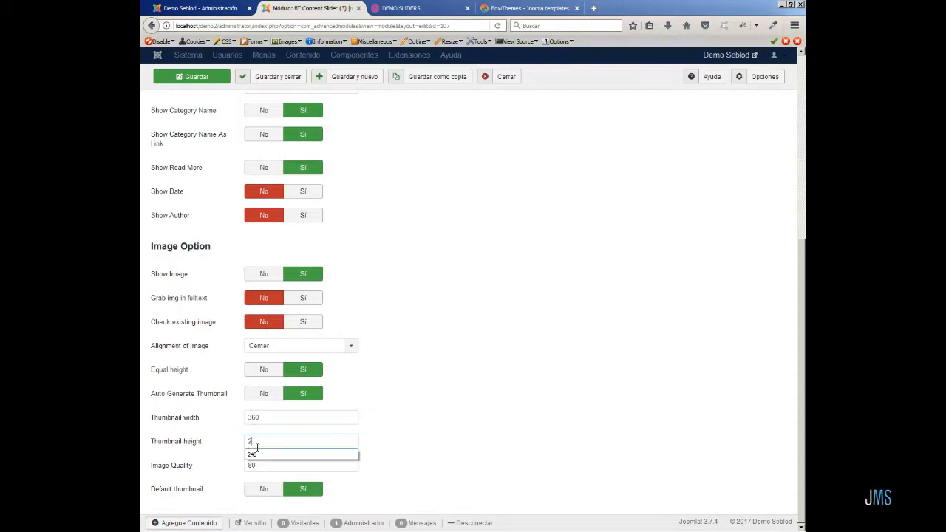
click(257, 451)
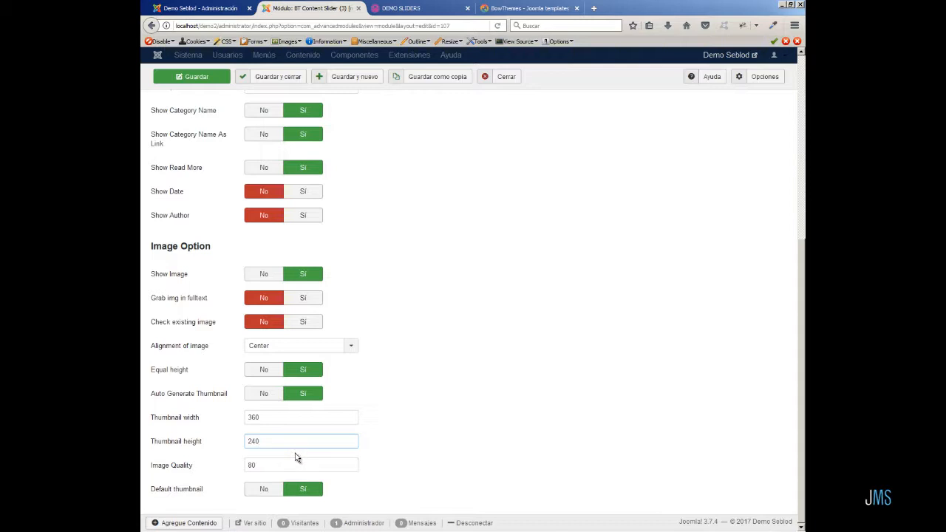
click(450, 9)
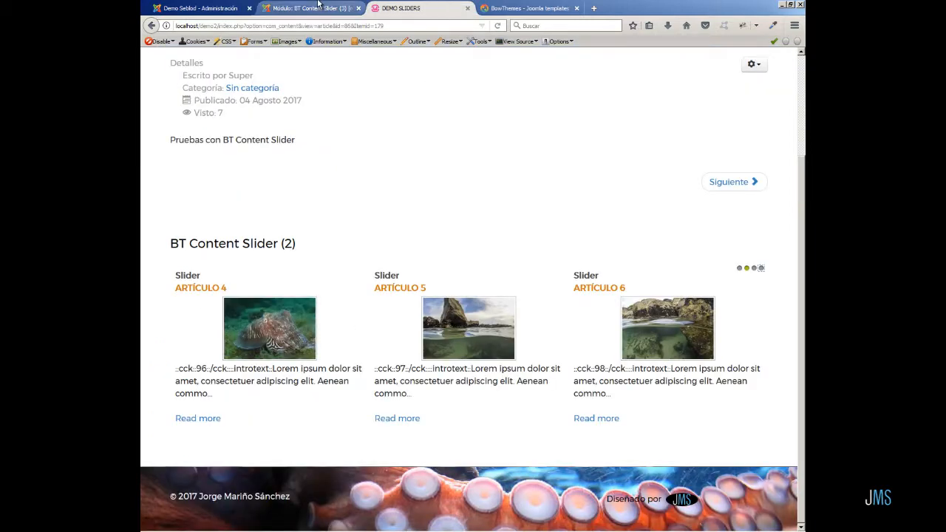
click(317, 6)
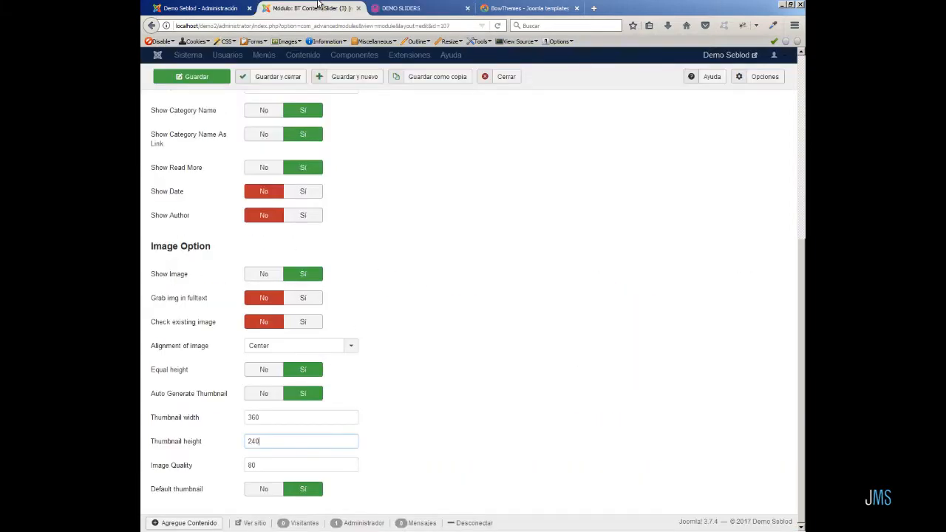
click(197, 78)
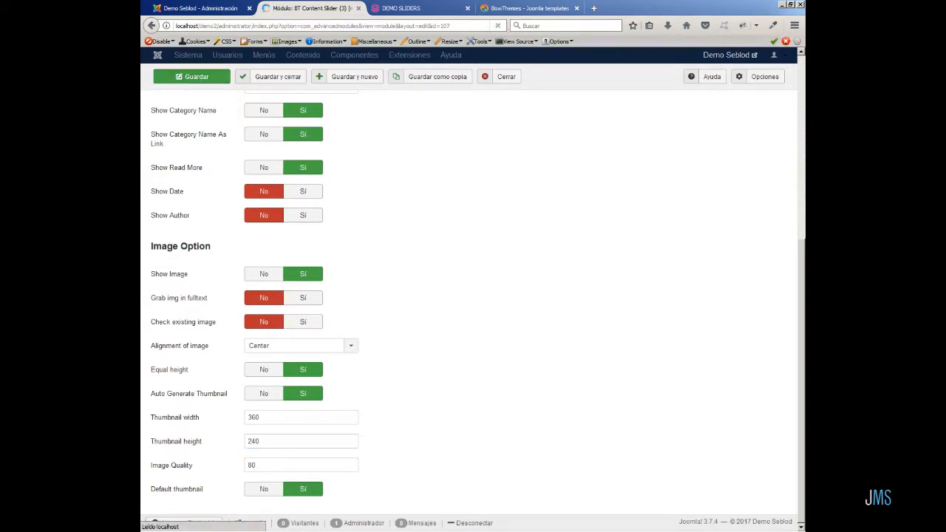
Reload the front-end demo page and review the BT Content Slider (3) output.
click(403, 8)
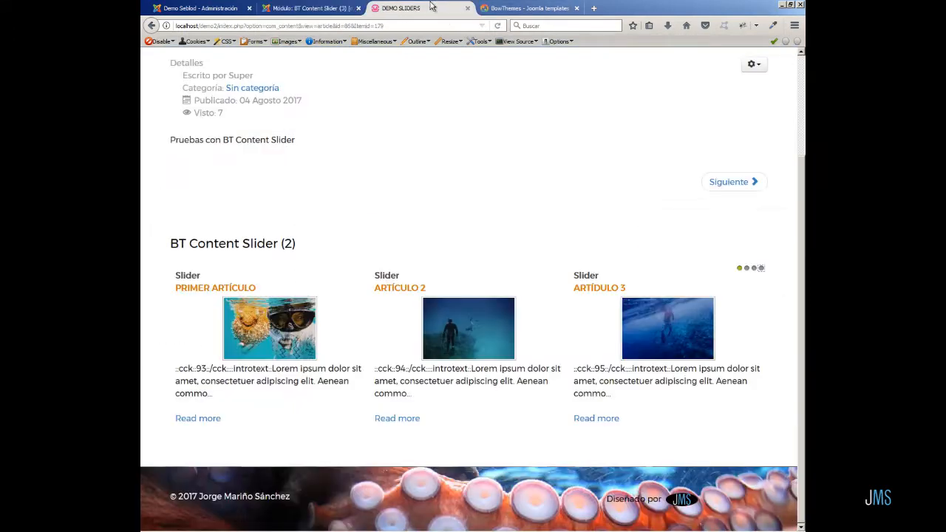
click(498, 26)
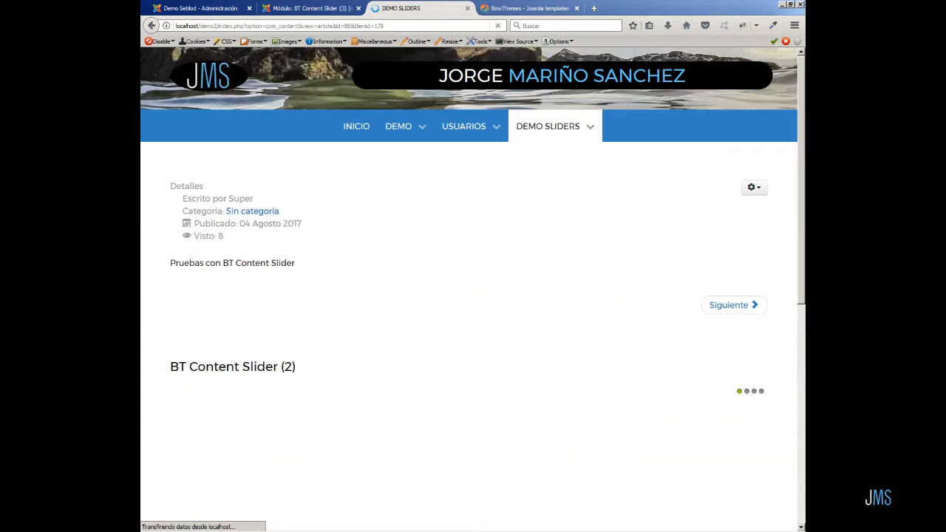
scroll(790, 342, down, 5)
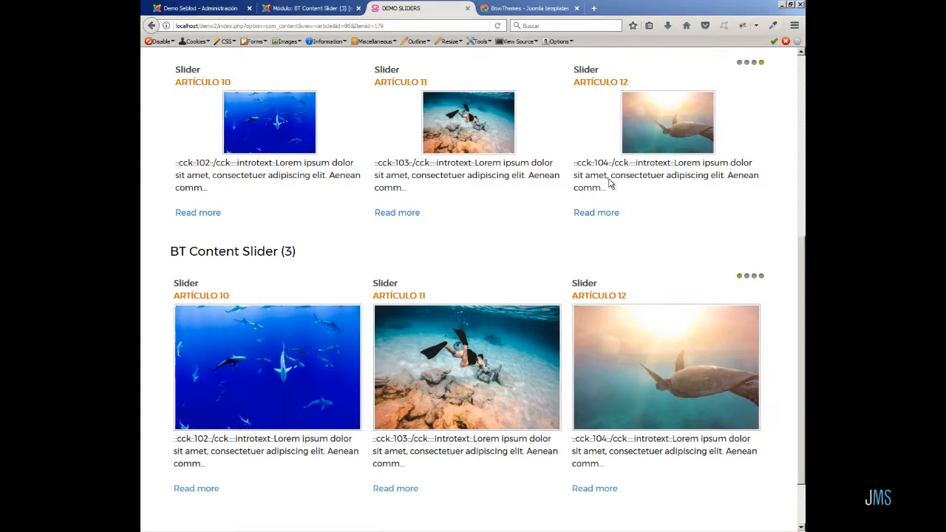
Close the module editor and duplicate the BT Content Slider (3) module.
click(287, 7)
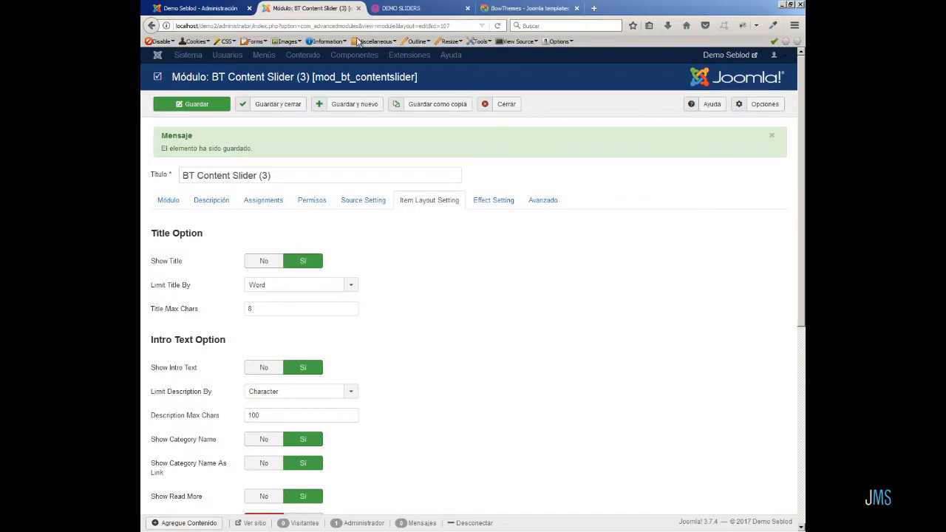
click(507, 106)
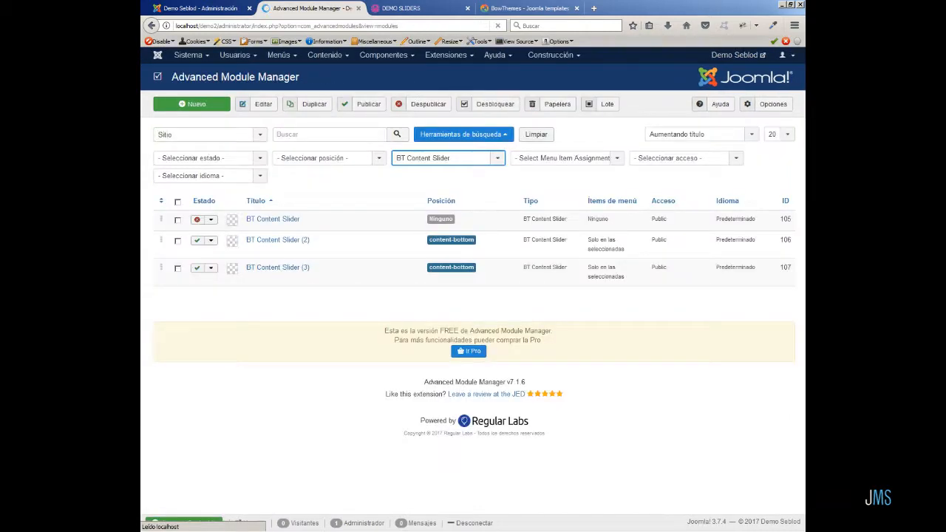
click(177, 269)
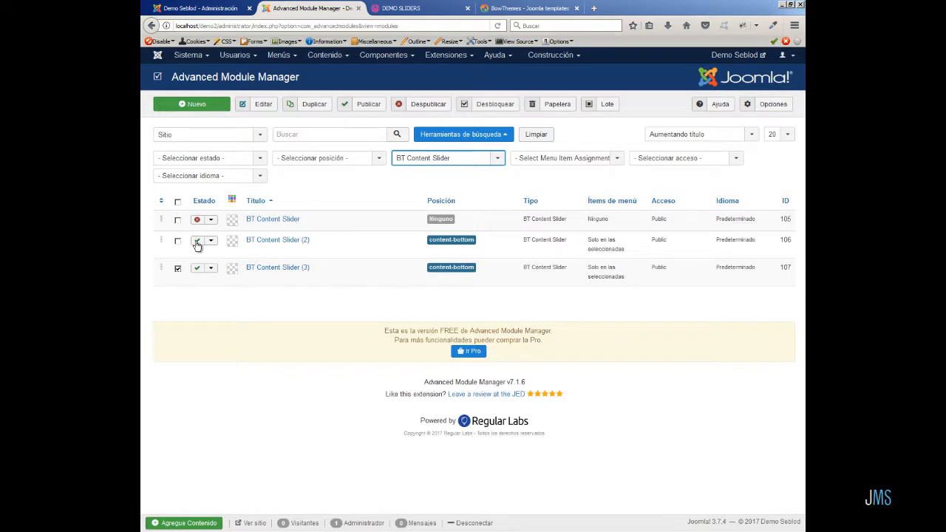
click(306, 106)
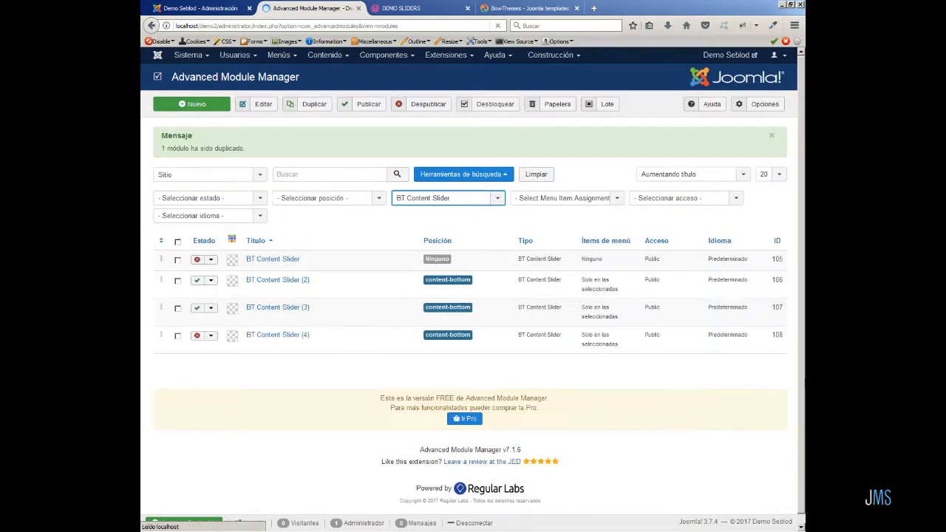
Open the duplicated BT Content Slider (4) module and set its status to Publicado.
click(283, 336)
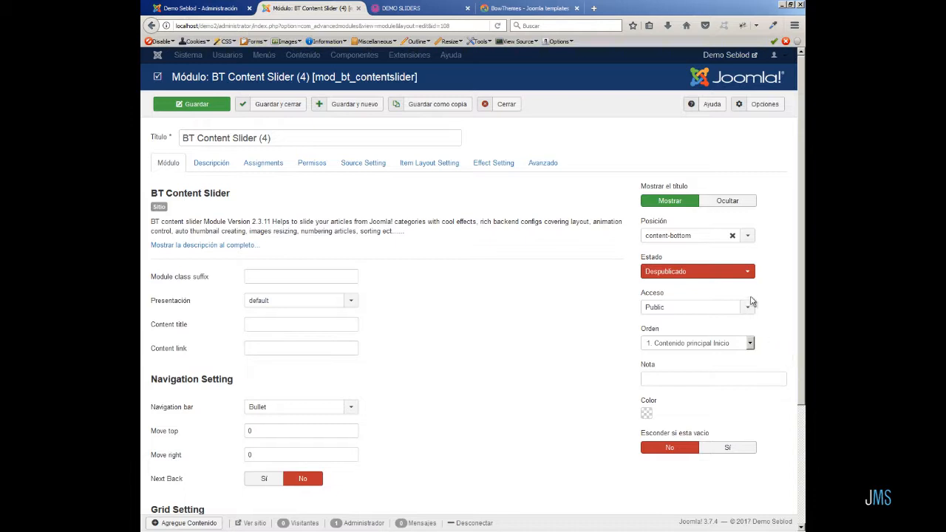
click(747, 272)
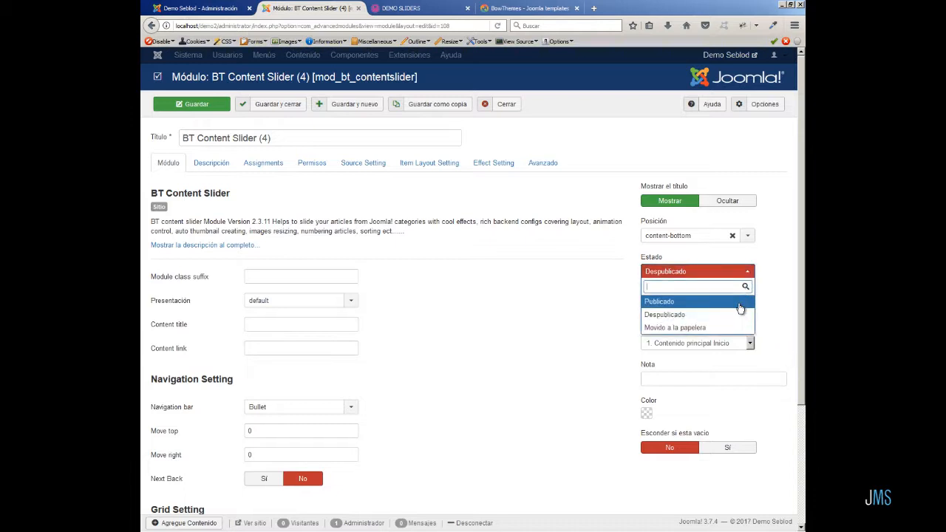
click(739, 302)
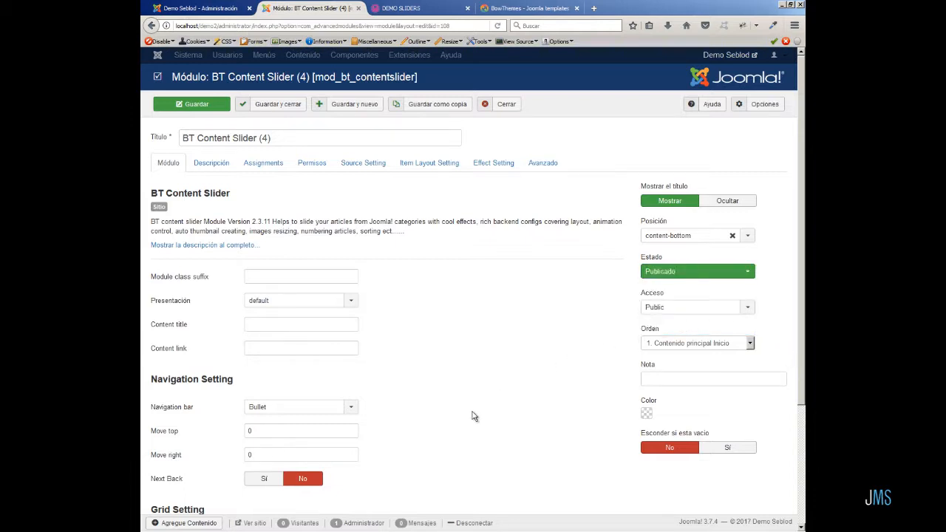
Set the grid to 2 rows and 2 columns, then save the module.
scroll(473, 418, down, 2)
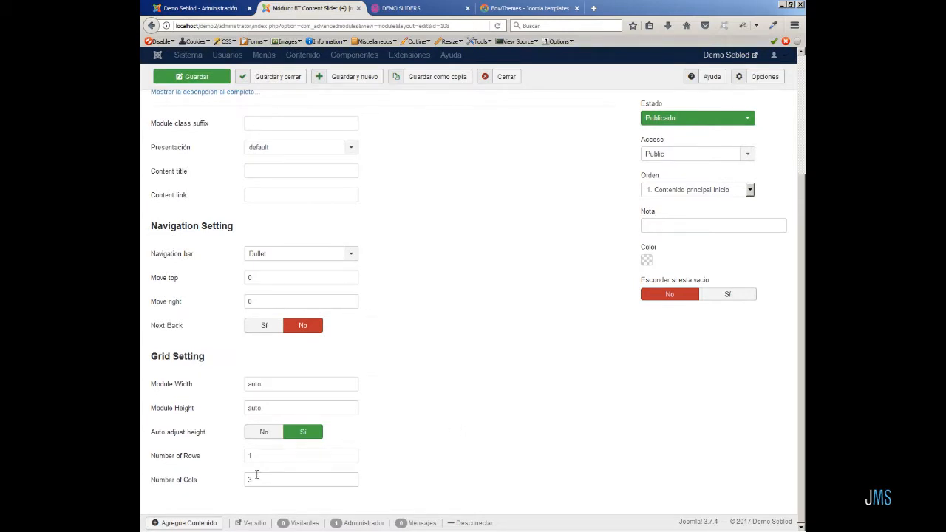
drag(259, 456, 229, 457)
text(2)
click(254, 479)
drag(254, 479, 242, 481)
text(2)
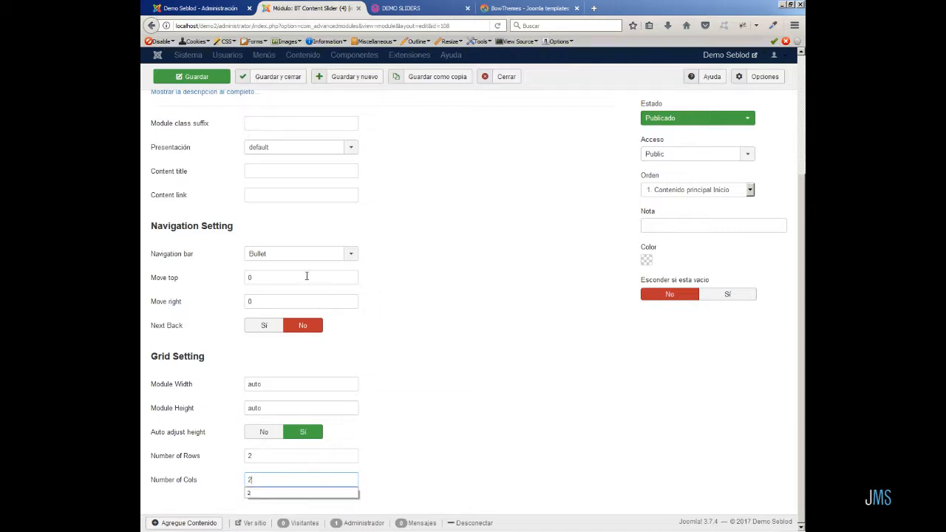
click(203, 79)
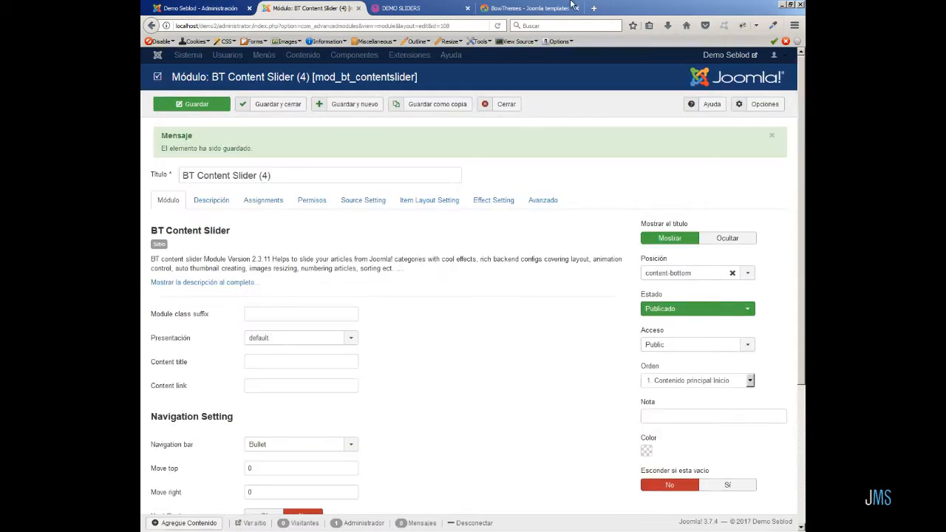
Reload the front-end demo page to review BT Content Slider (4), then close the module editor.
click(411, 8)
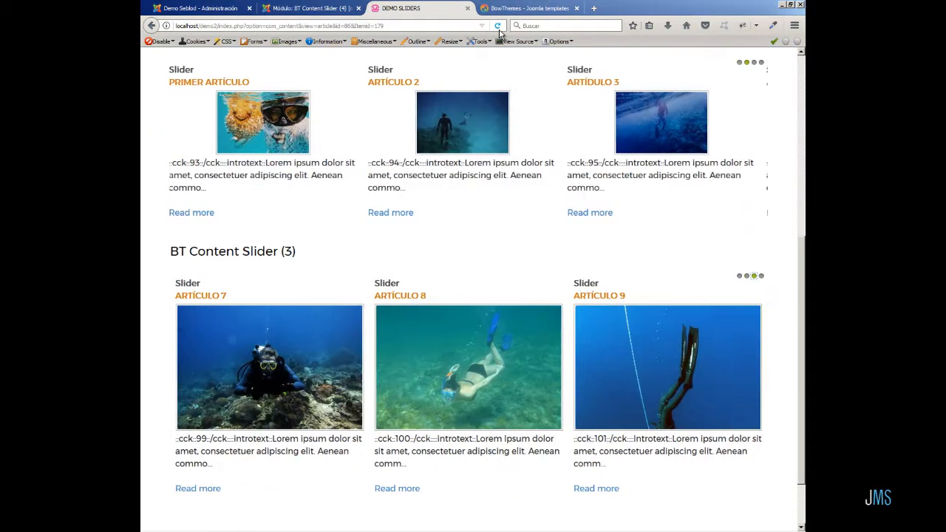
click(497, 25)
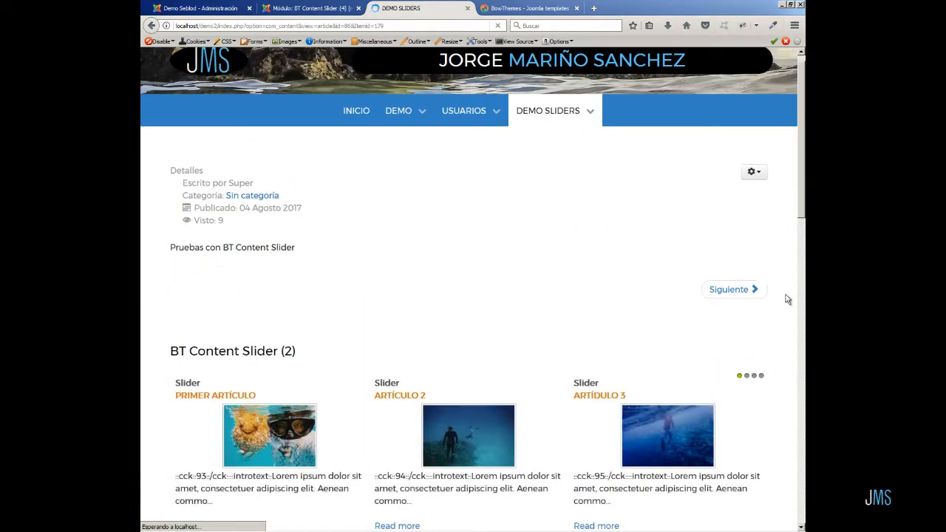
scroll(784, 305, down, 6)
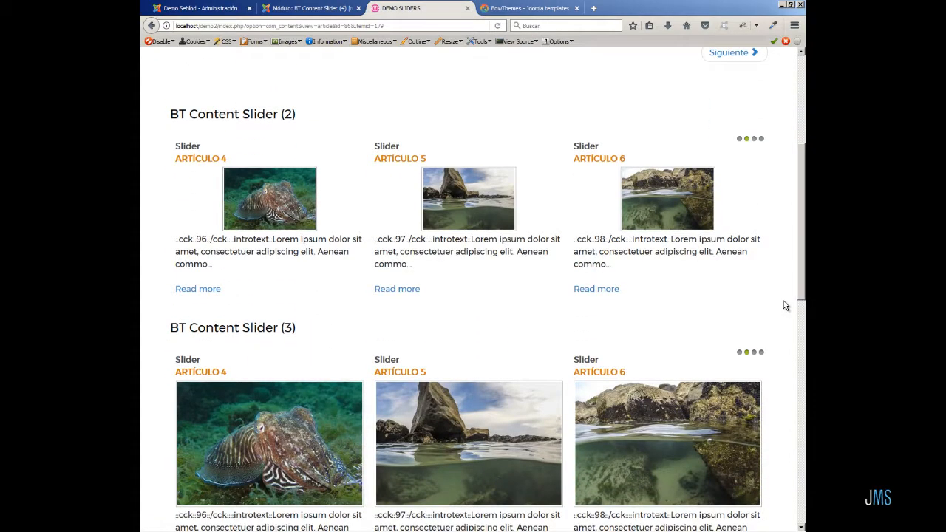
scroll(785, 305, down, 6)
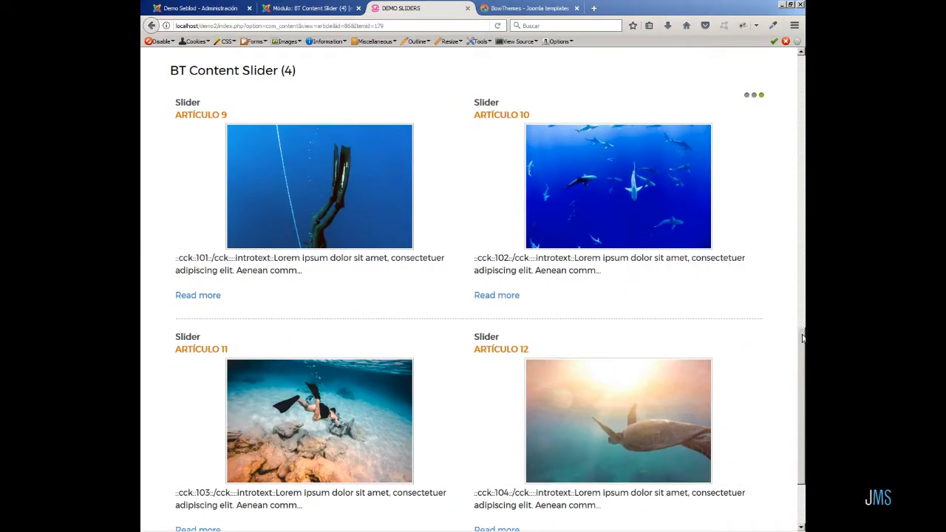
drag(802, 339, 805, 342)
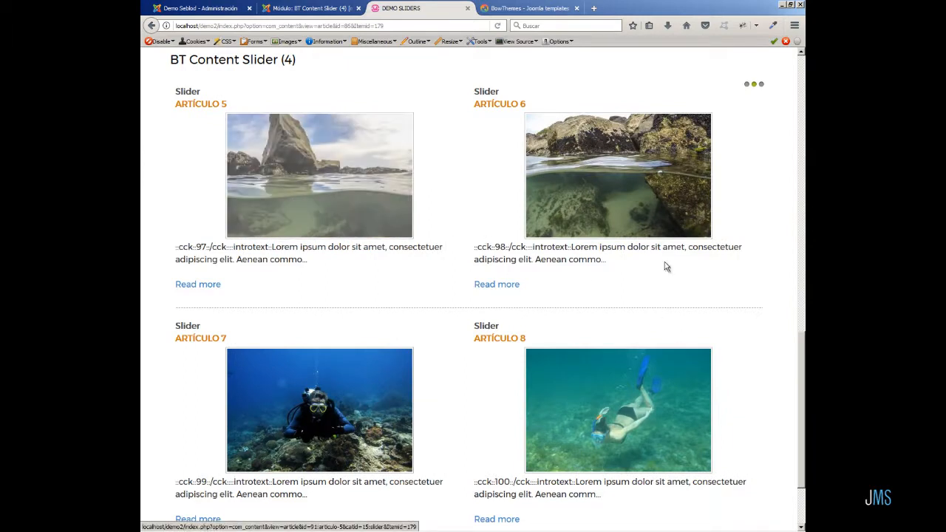
scroll(804, 399, down, 3)
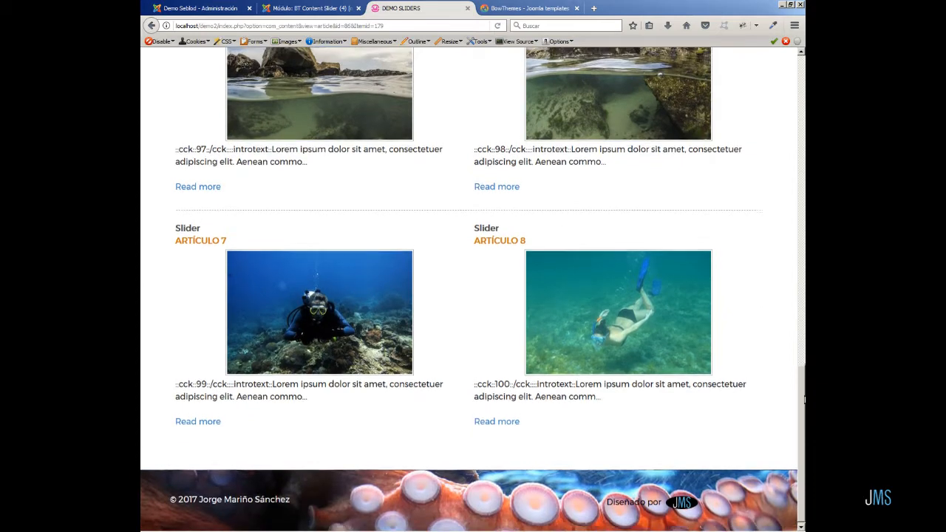
scroll(789, 365, up, 1)
click(315, 9)
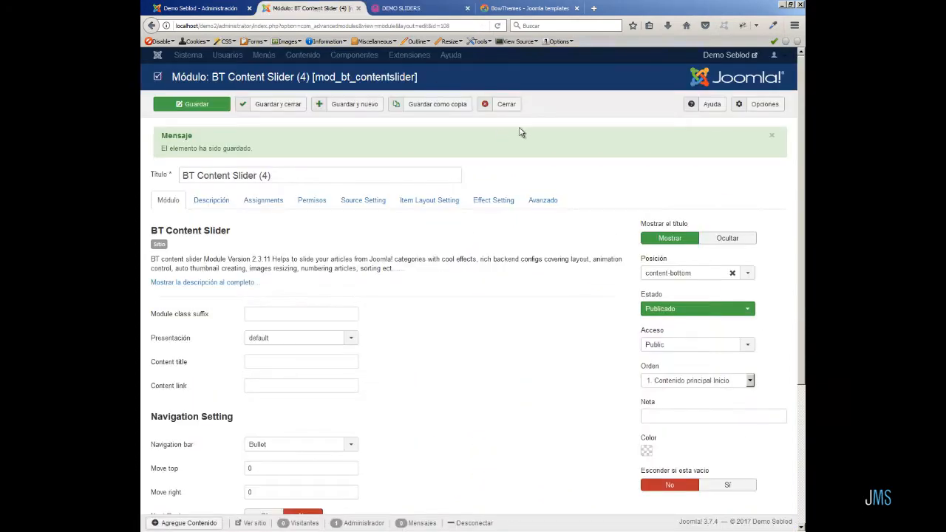
click(505, 105)
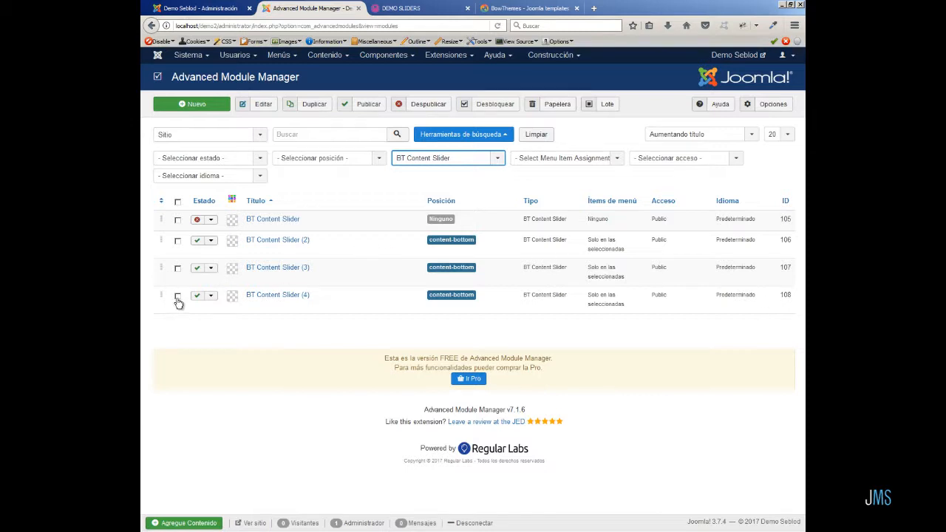
Duplicate the BT Content Slider (4) module, open the new copy, and set its grid to 1 row and 1 column.
click(316, 107)
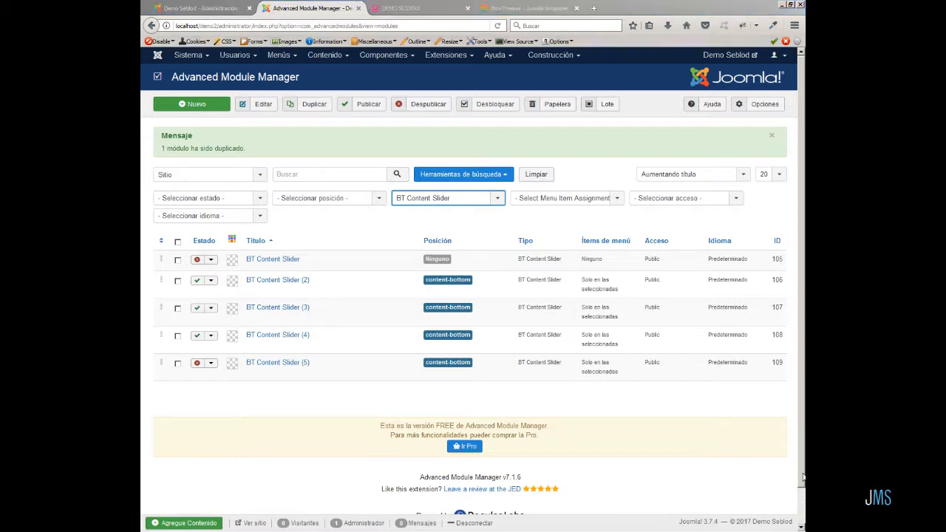
click(270, 364)
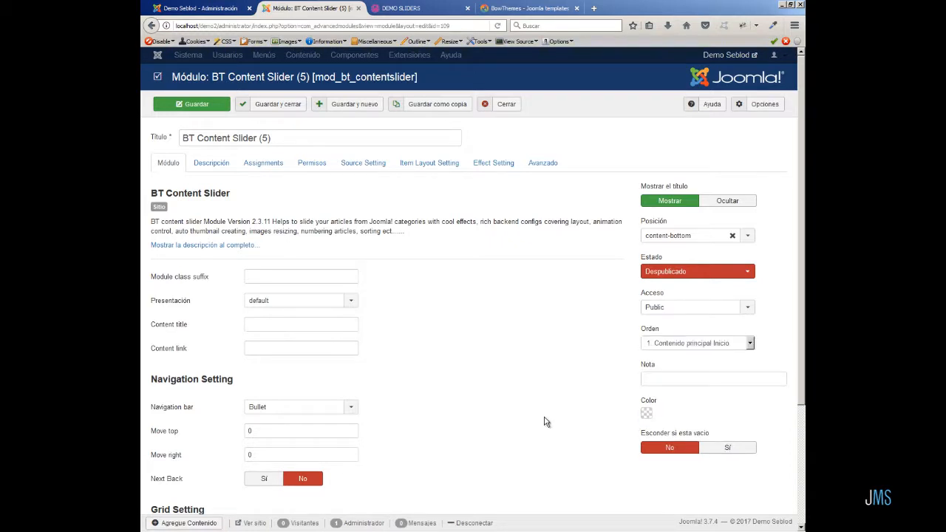
scroll(544, 422, down, 4)
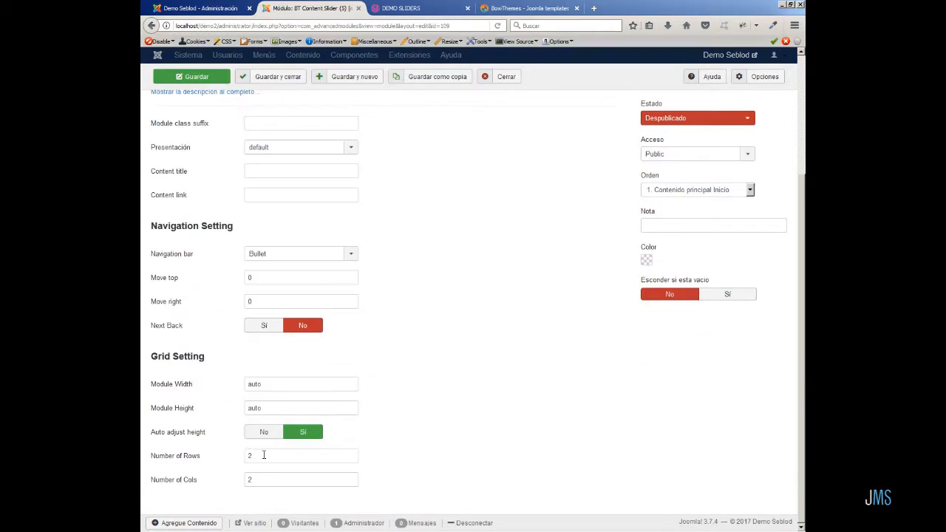
double_click(249, 455)
text(1)
double_click(249, 480)
text(1)
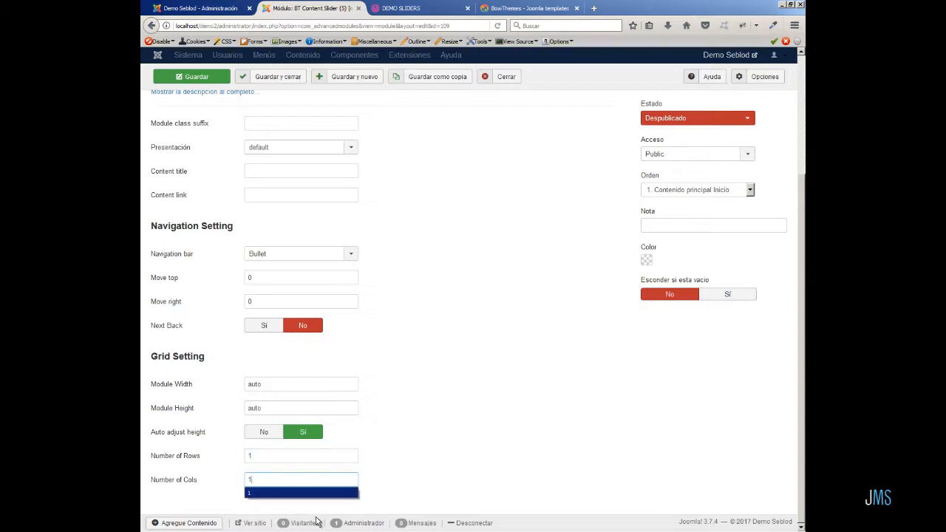
Set the item layout thumbnail width to 1280 and height to 600, then save the module.
scroll(452, 221, up, 4)
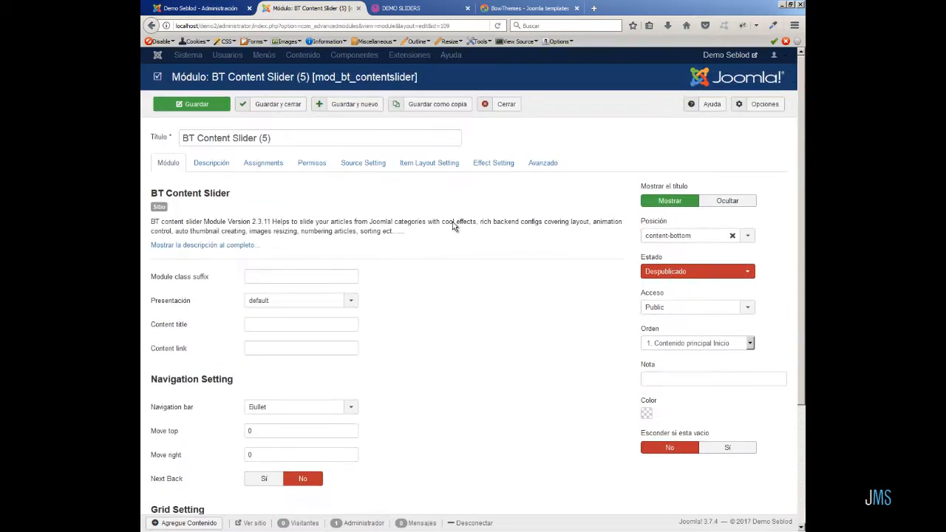
click(431, 164)
scroll(498, 412, down, 4)
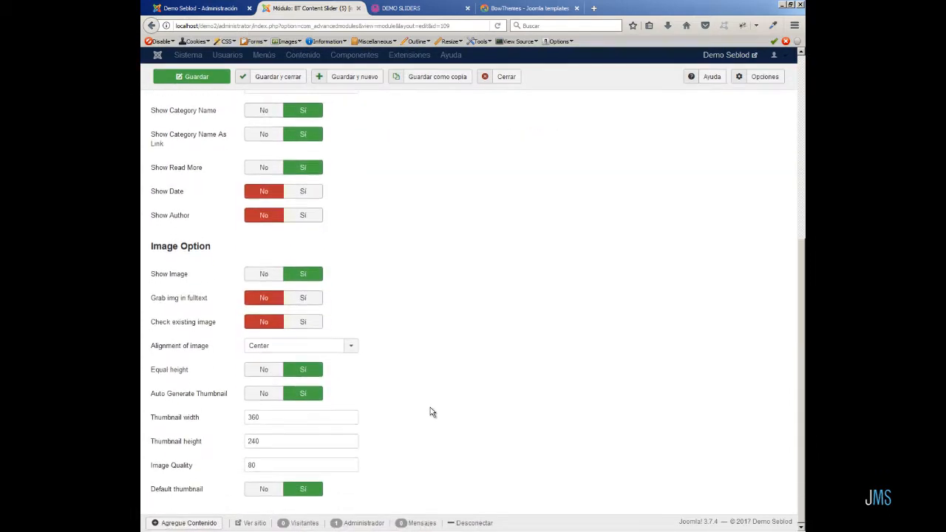
double_click(263, 418)
text(1)
click(272, 430)
double_click(268, 441)
text(6)
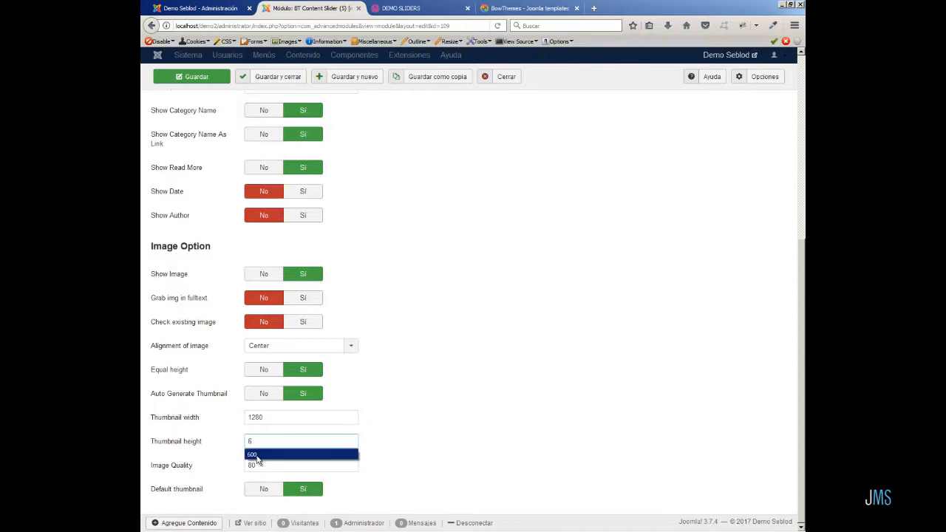
click(256, 455)
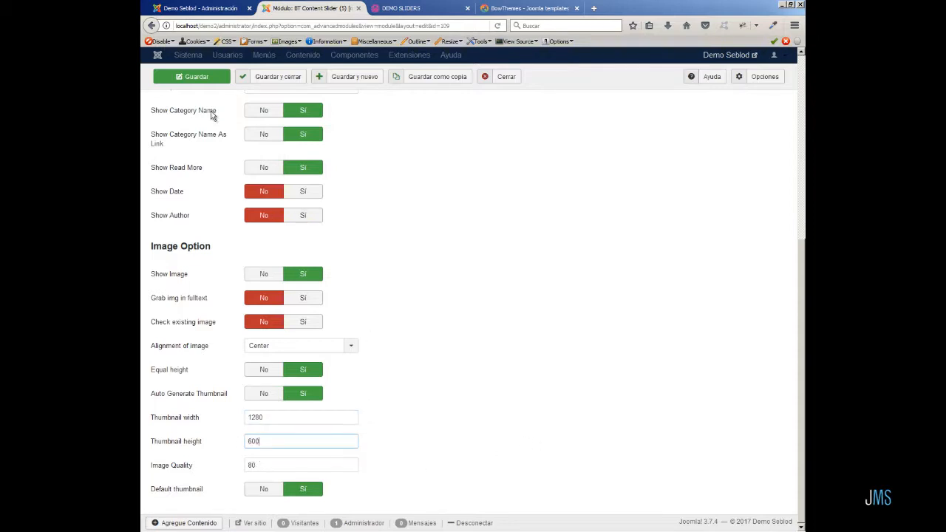
click(212, 83)
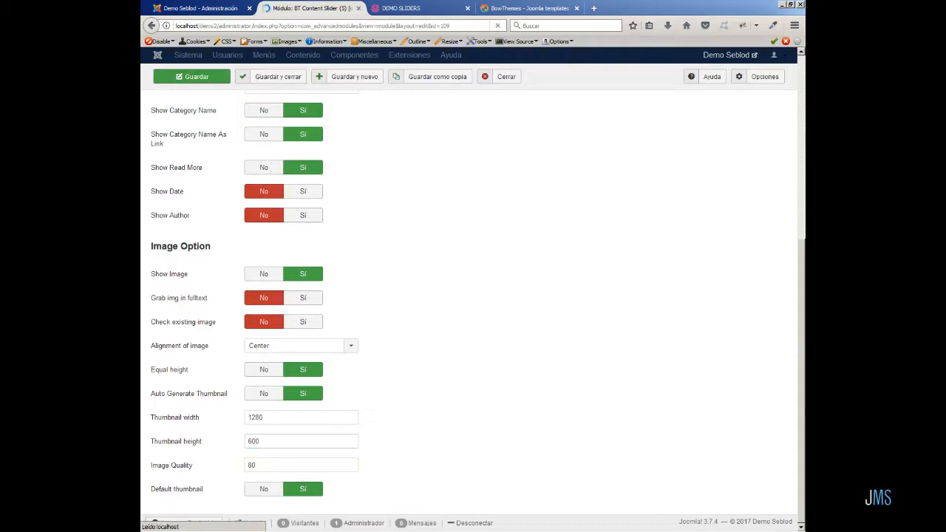
Reload the front-end demo page and scroll down to review BT Content Slider (5).
click(417, 9)
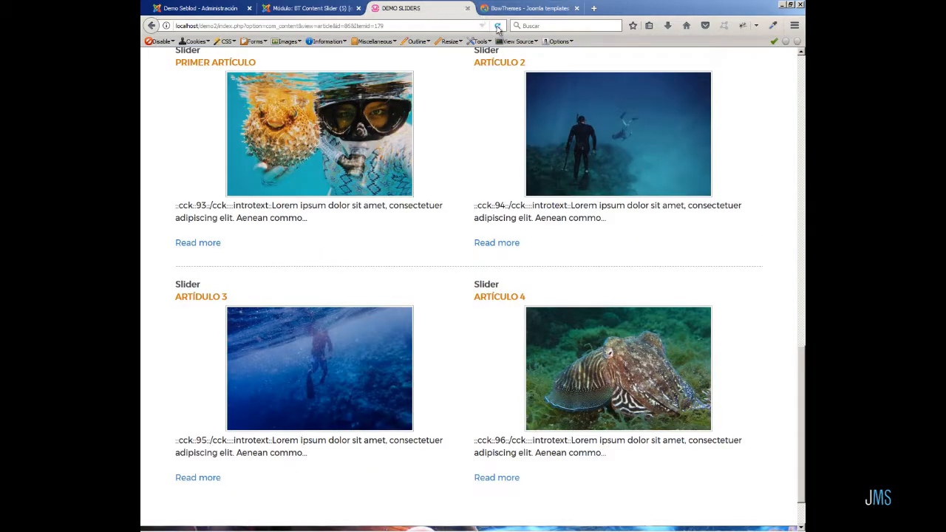
click(497, 27)
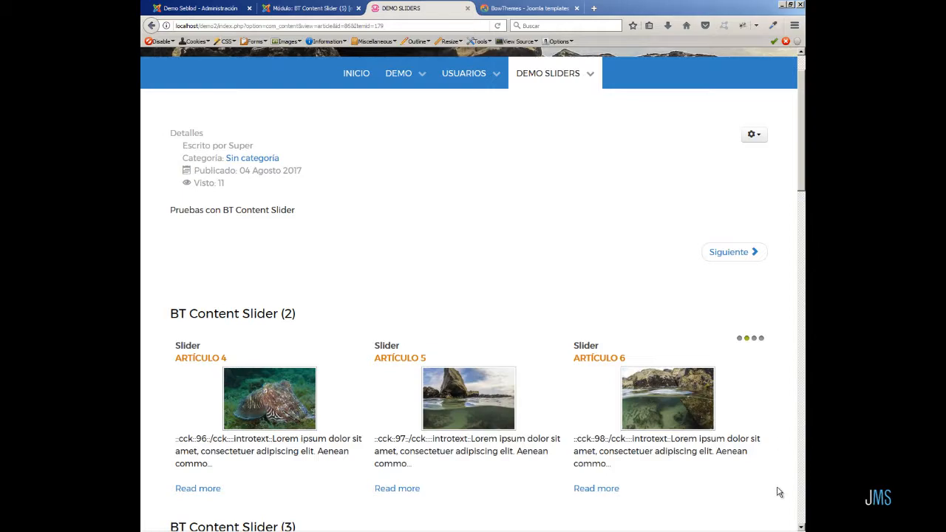
scroll(766, 461, down, 8)
scroll(766, 461, down, 9)
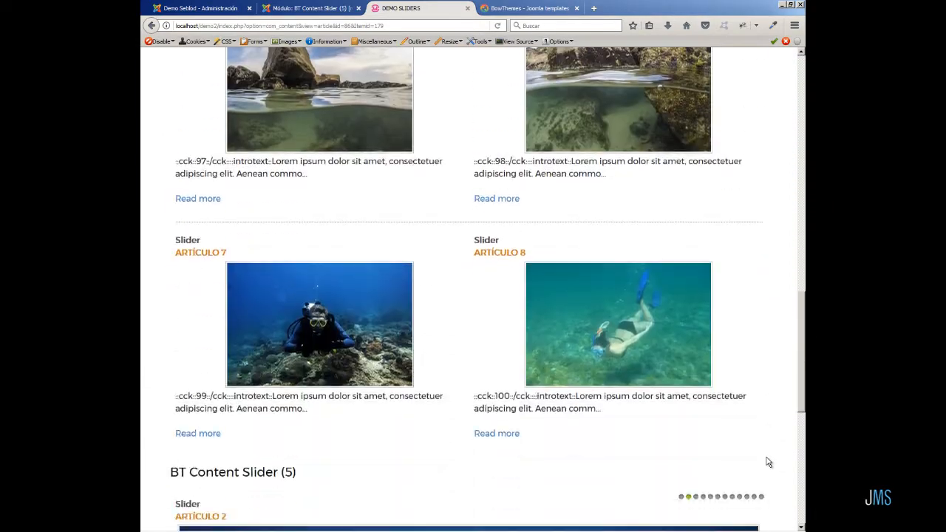
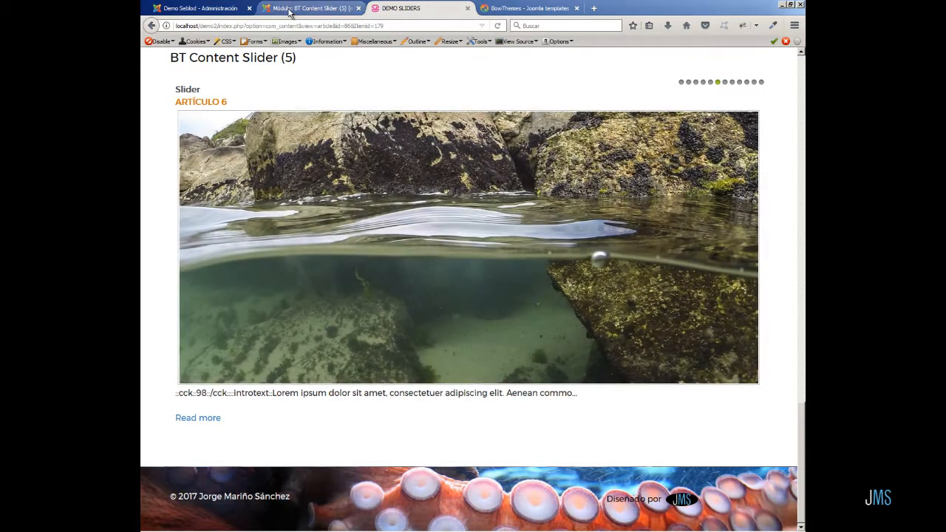
Close the BT Content Slider (5) module editor and return to the front-end demo page.
click(291, 10)
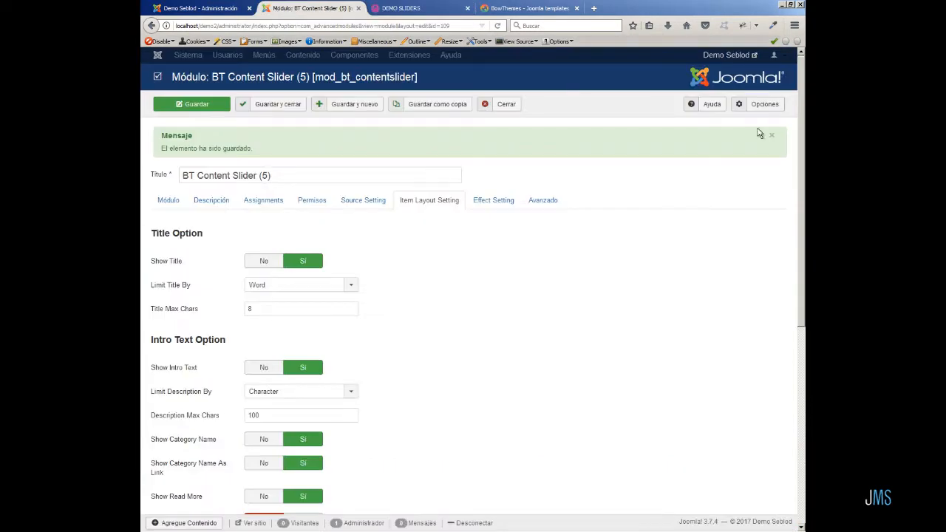
click(807, 273)
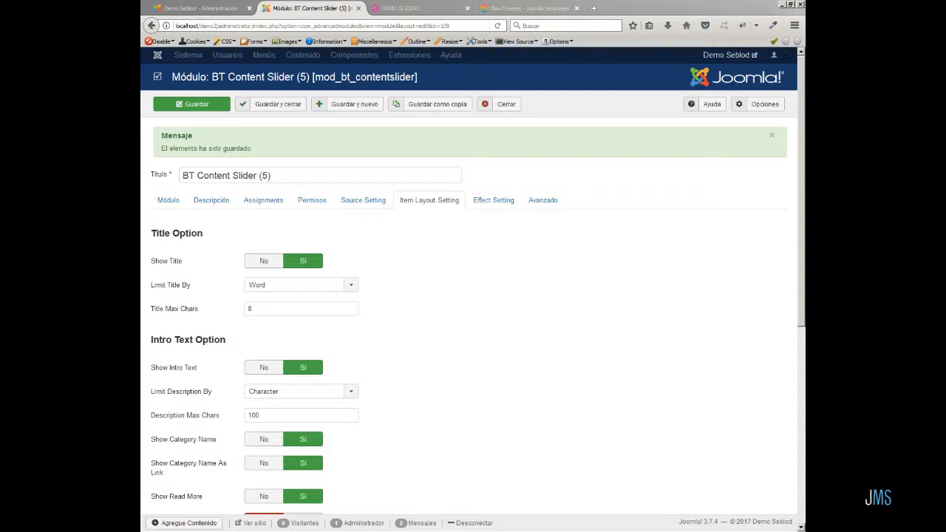
click(169, 199)
click(500, 104)
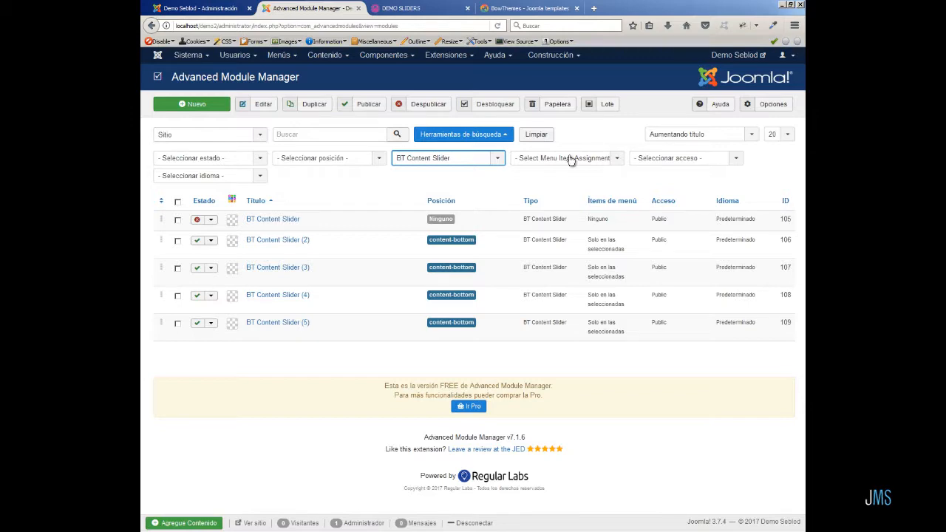
click(420, 8)
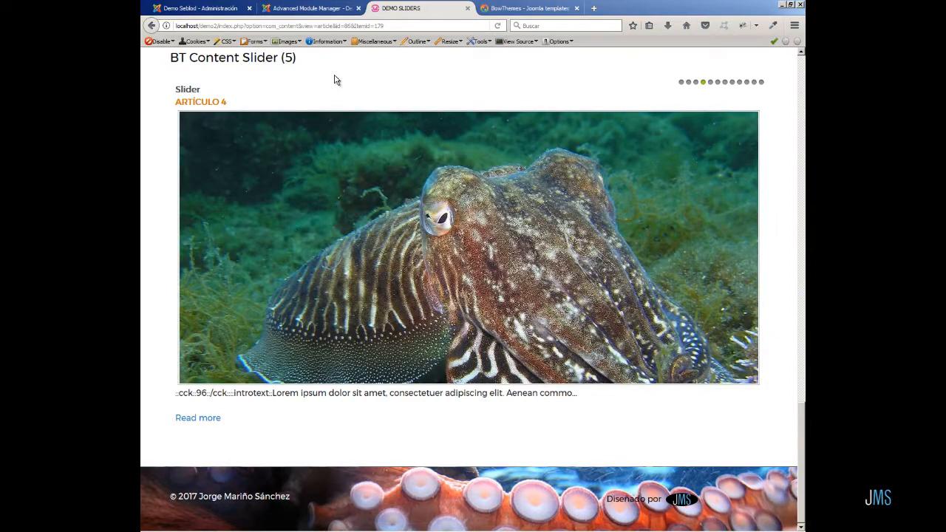
Copy the en-GB.mod_bt_contentslider language file into the es-ES language folder.
key(alt+Tab)
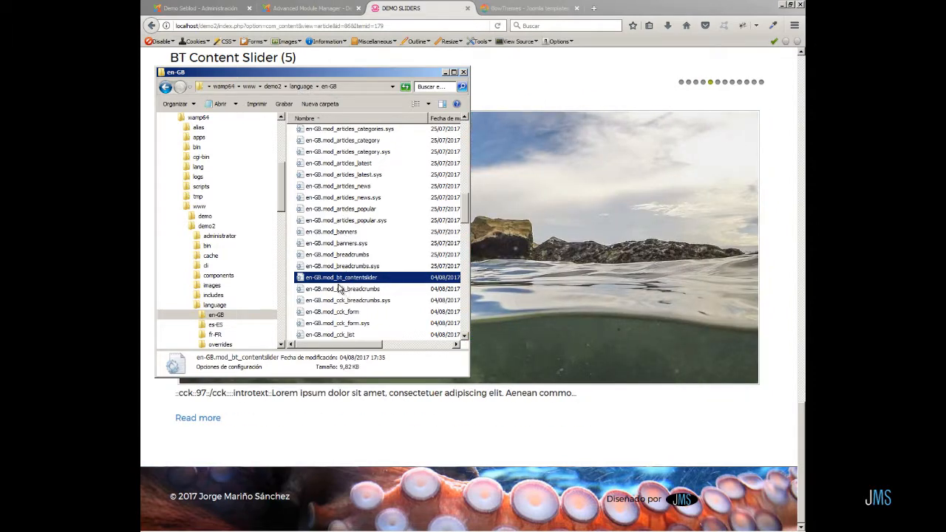
right_click(359, 279)
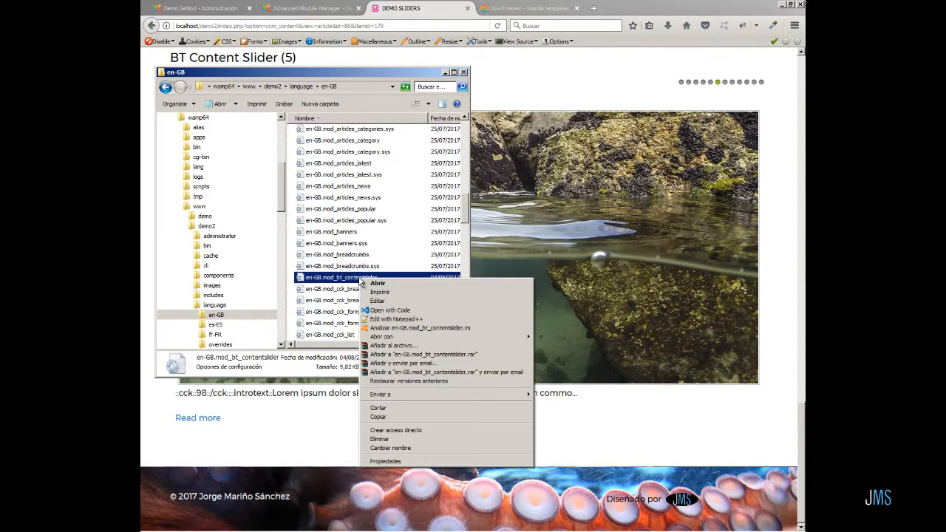
click(386, 418)
click(301, 87)
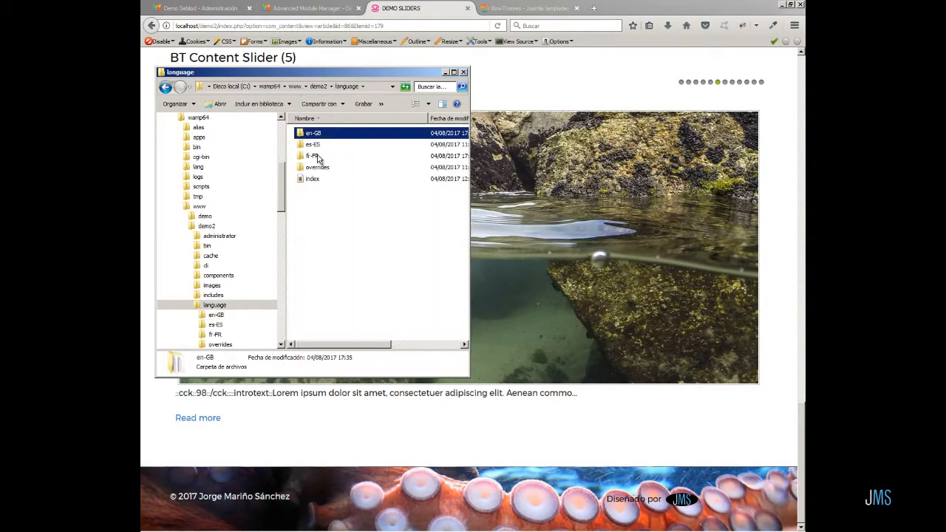
double_click(314, 145)
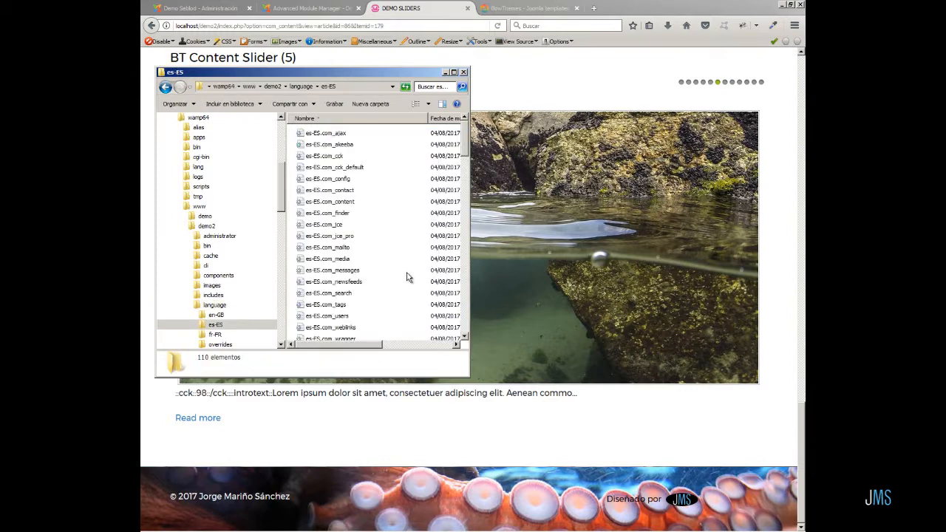
right_click(398, 269)
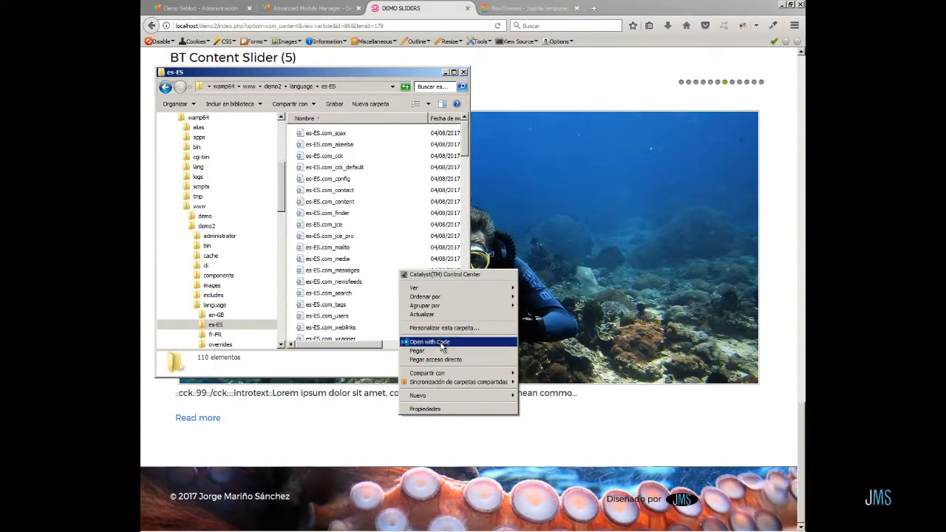
click(441, 350)
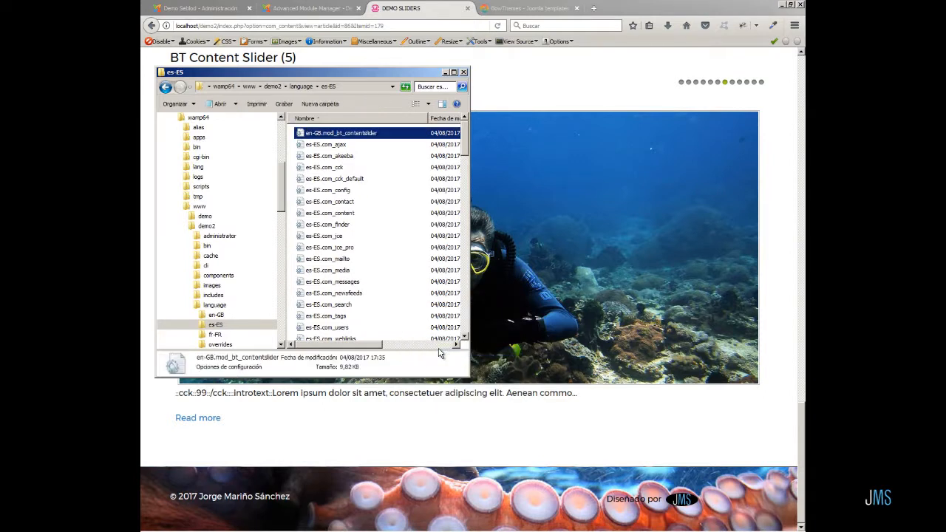
Rename the pasted language file to es-ES.mod_bt_contentslider.
click(319, 134)
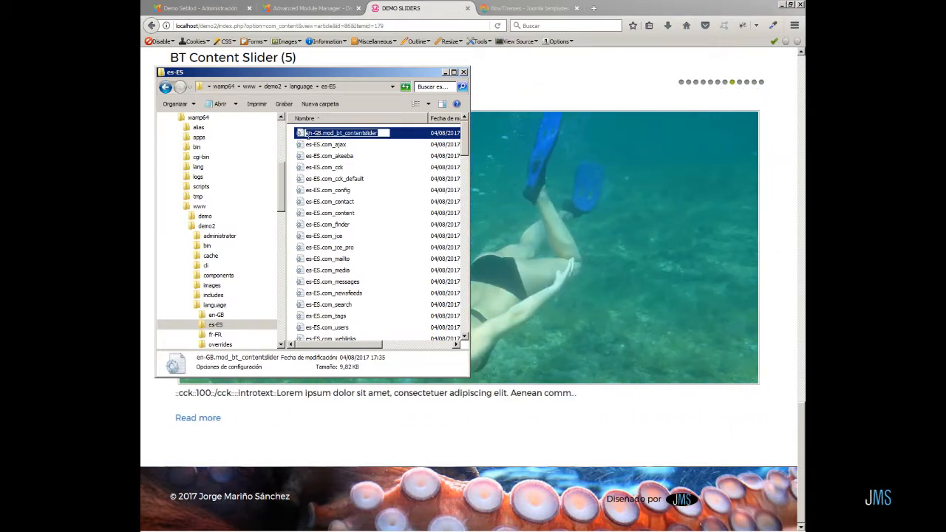
click(306, 134)
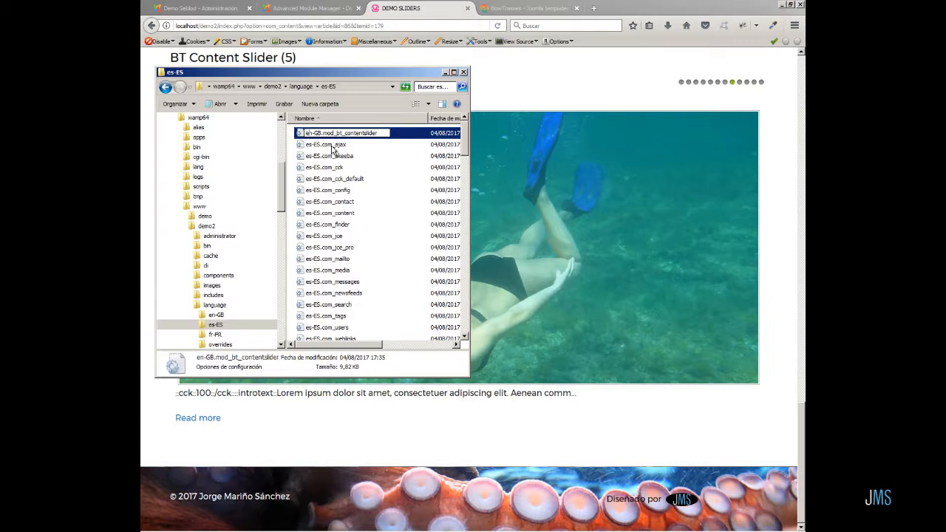
text(s)
key(Delete)
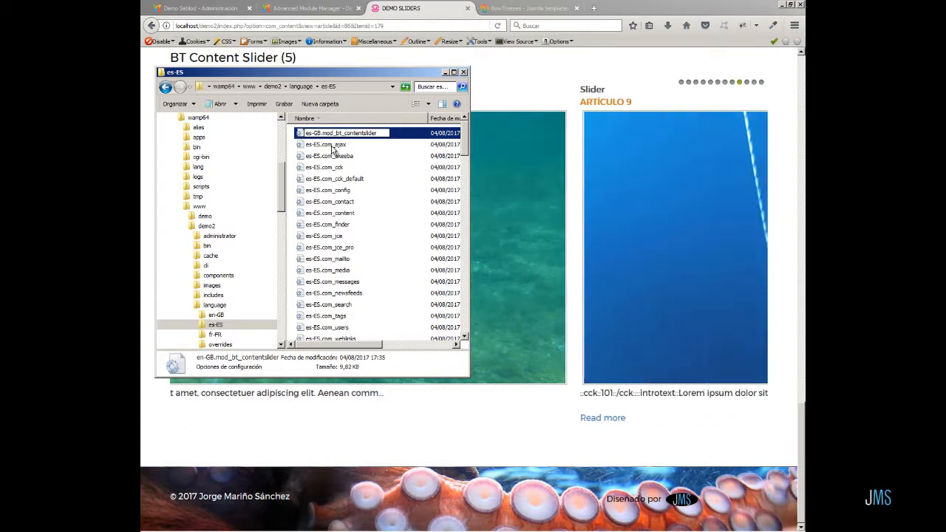
text(ES)
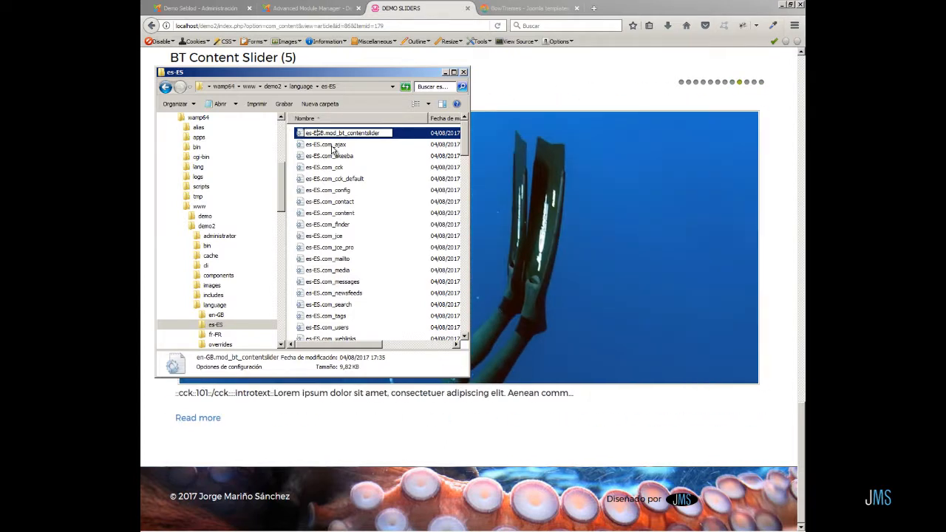
key(Delete)
key(Delete)
click(385, 169)
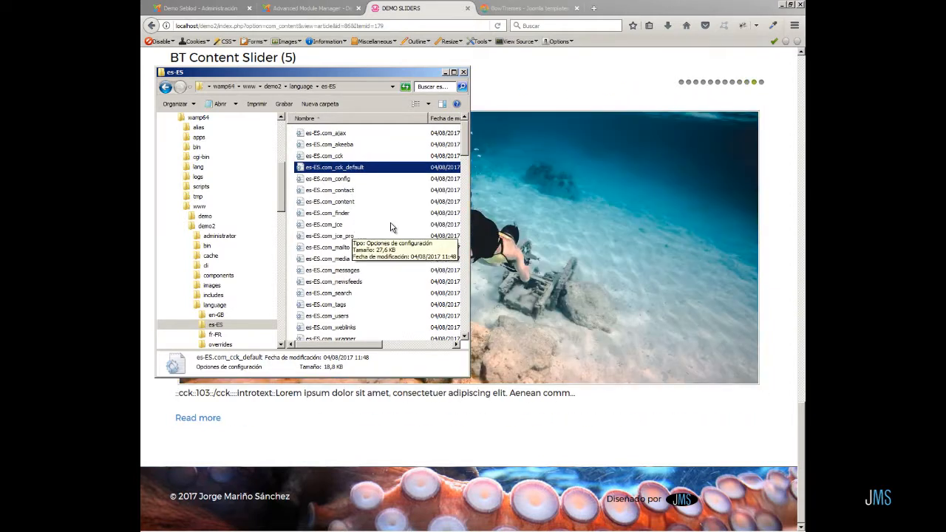
Open the es-ES.mod_bt_contentslider language file in a text editor.
scroll(392, 227, down, 2)
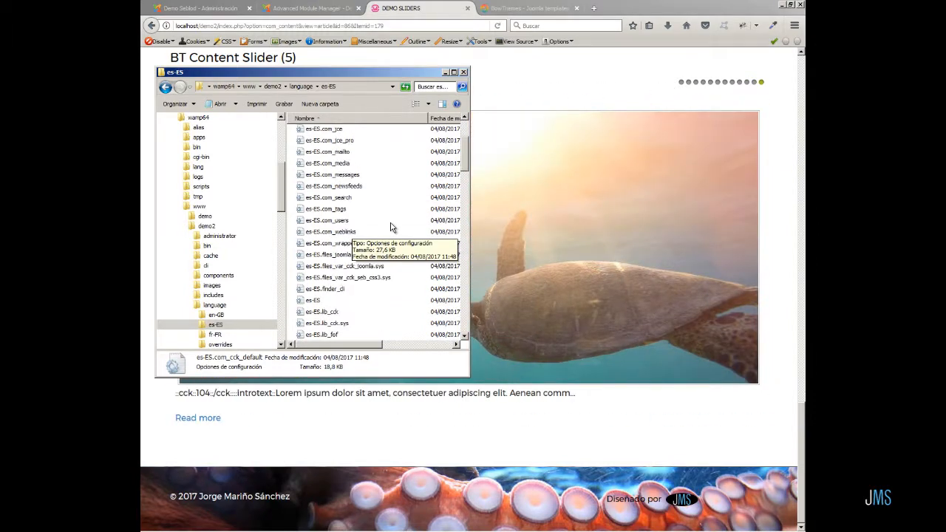
scroll(392, 227, down, 5)
scroll(392, 227, down, 5)
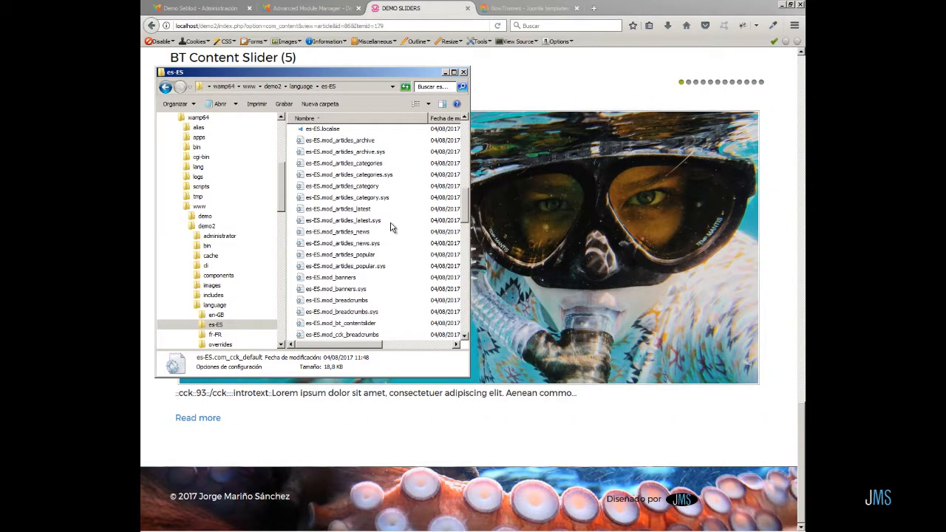
scroll(392, 227, down, 1)
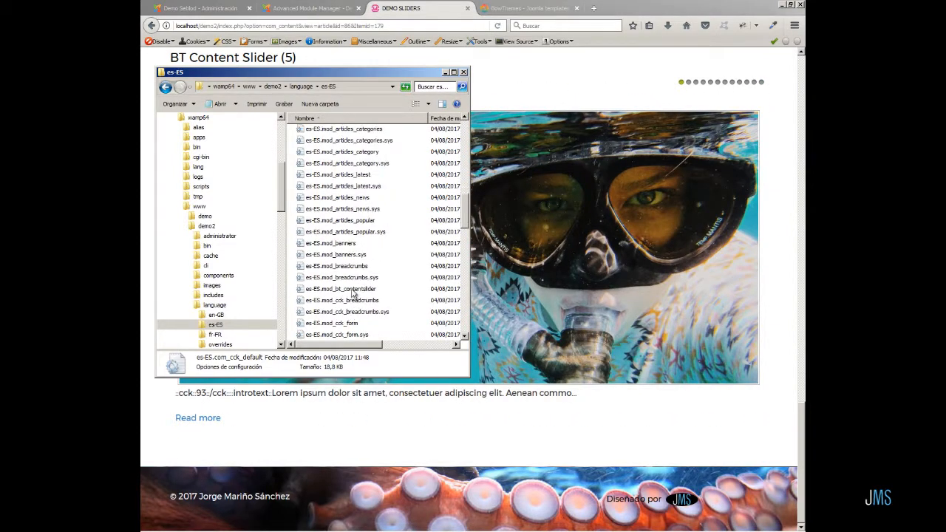
click(353, 290)
double_click(352, 289)
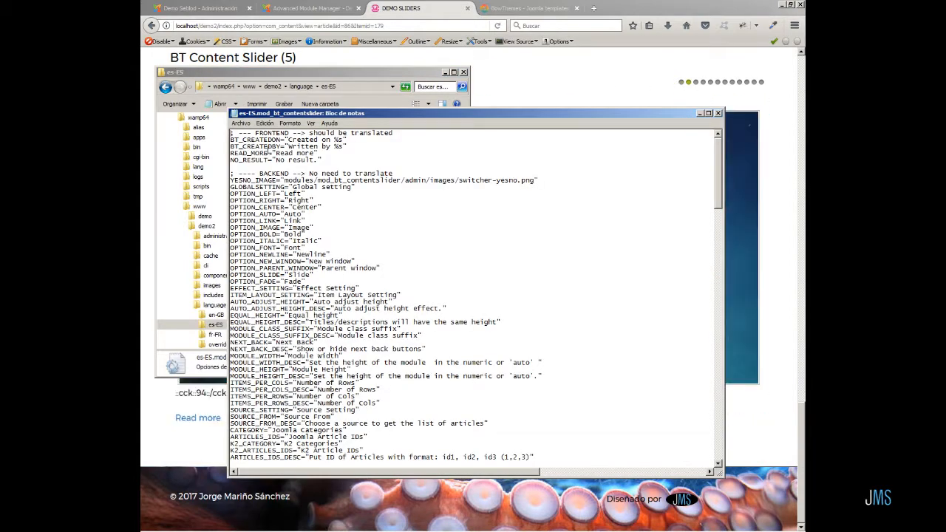
Translate BT_CREATEDON to "Creado el %s" and BT_CREATEDBY to "Escrito por %s".
drag(305, 140, 318, 146)
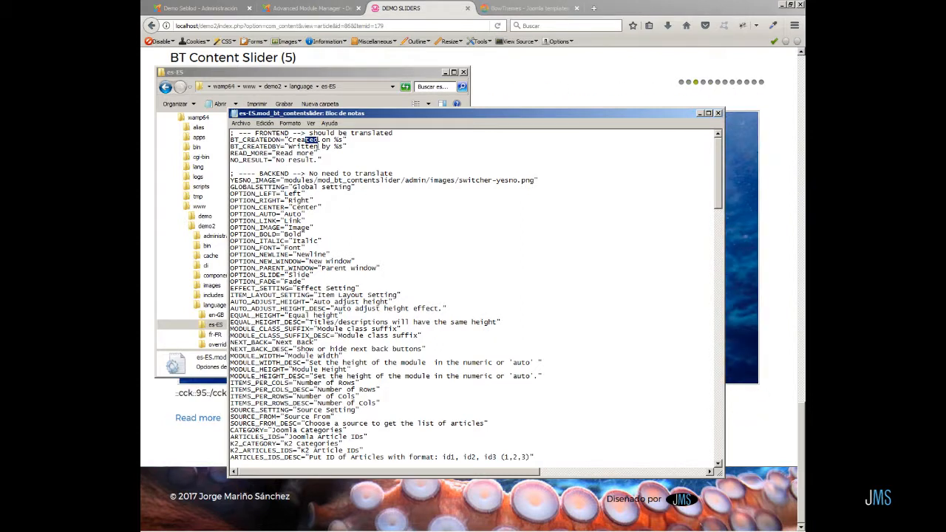
text(do el)
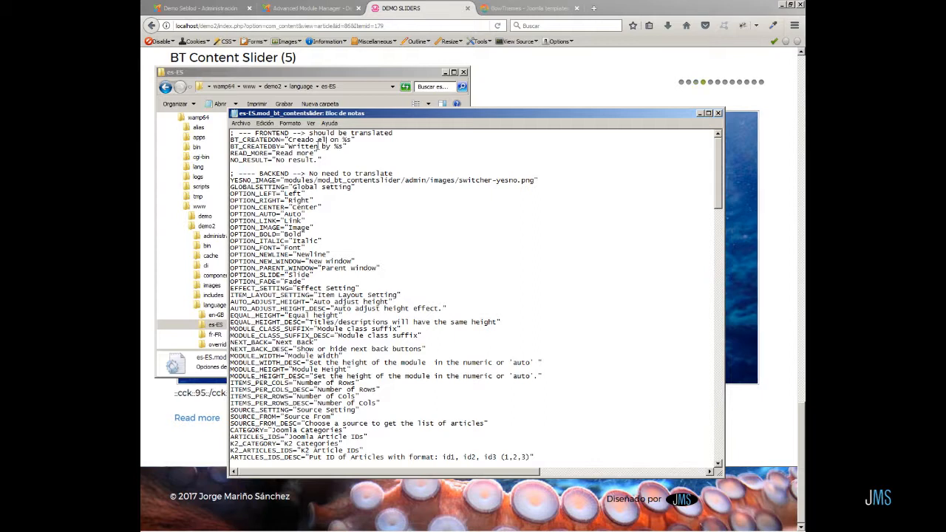
key(Delete)
key(Delete)
key(Delete)
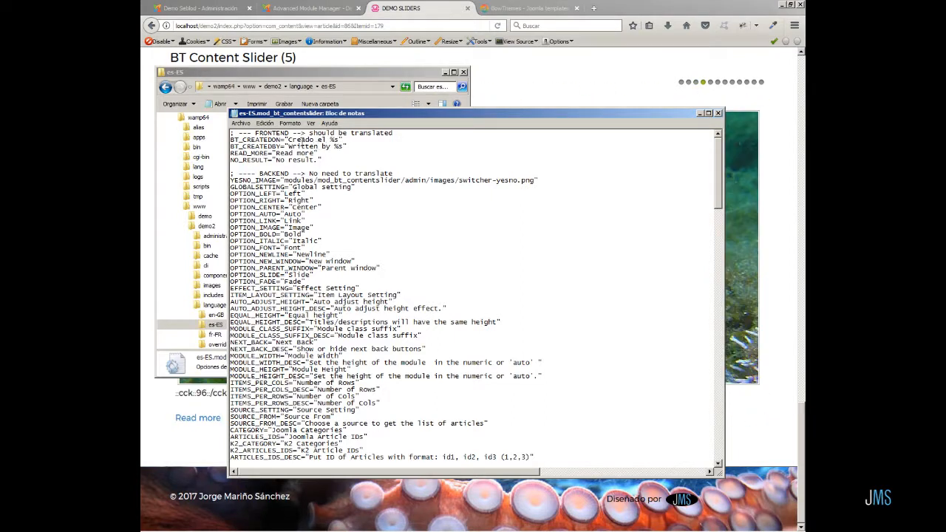
drag(288, 146, 330, 149)
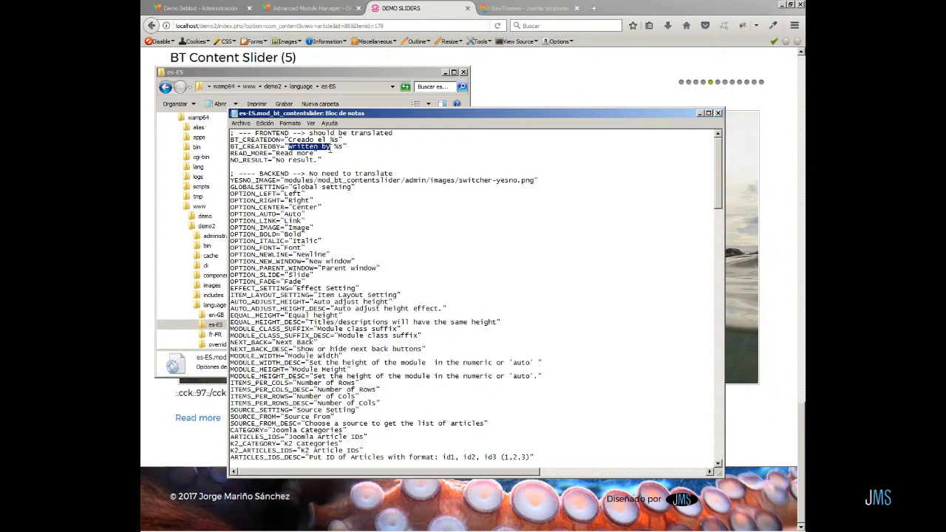
text(Es)
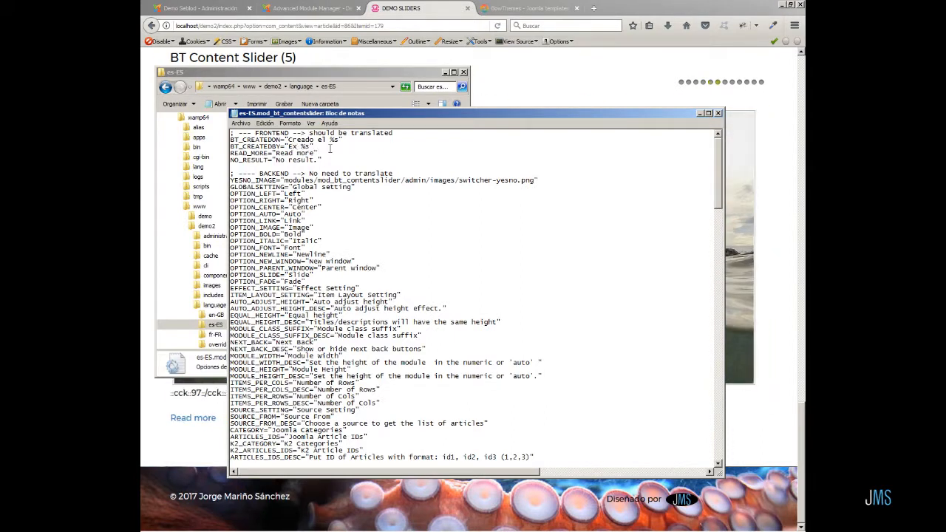
text(crit)
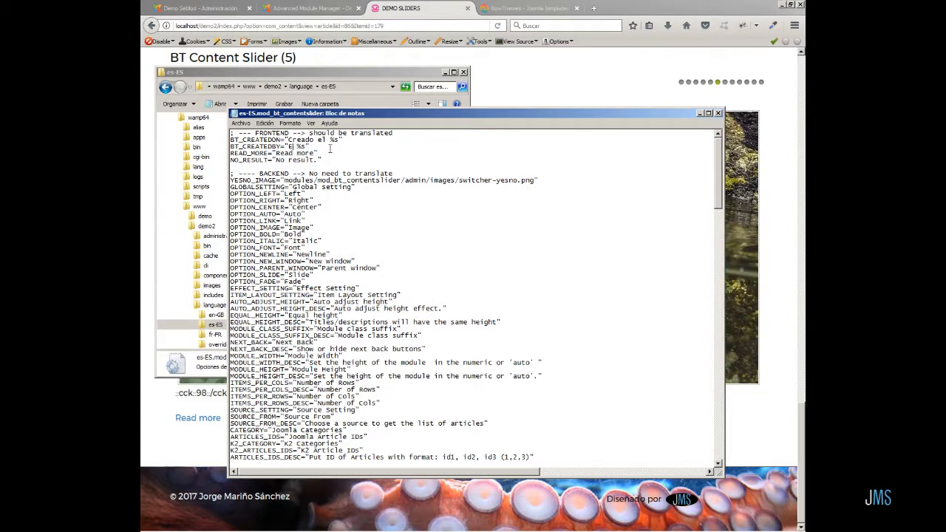
text(o por)
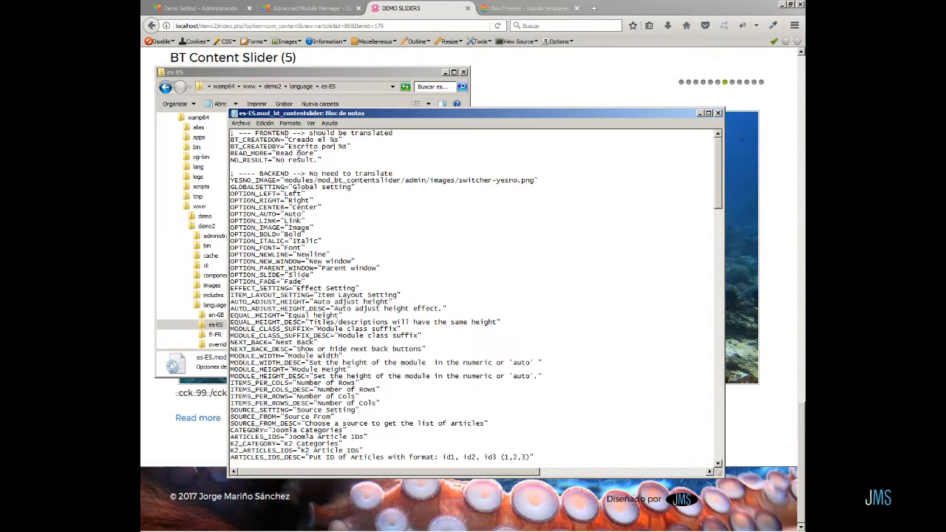
Change READ_MORE to "Leer más" and save the language file.
drag(276, 153, 316, 158)
text(Leer)
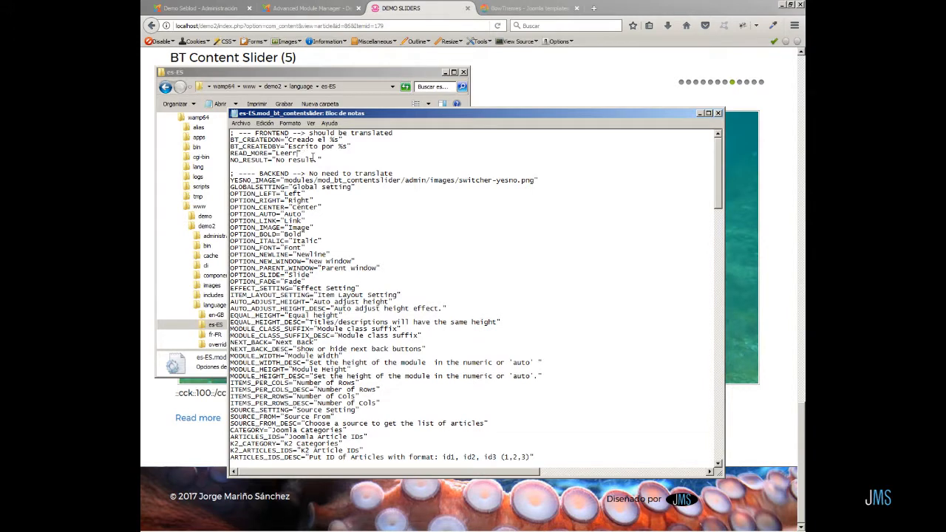
text( más)
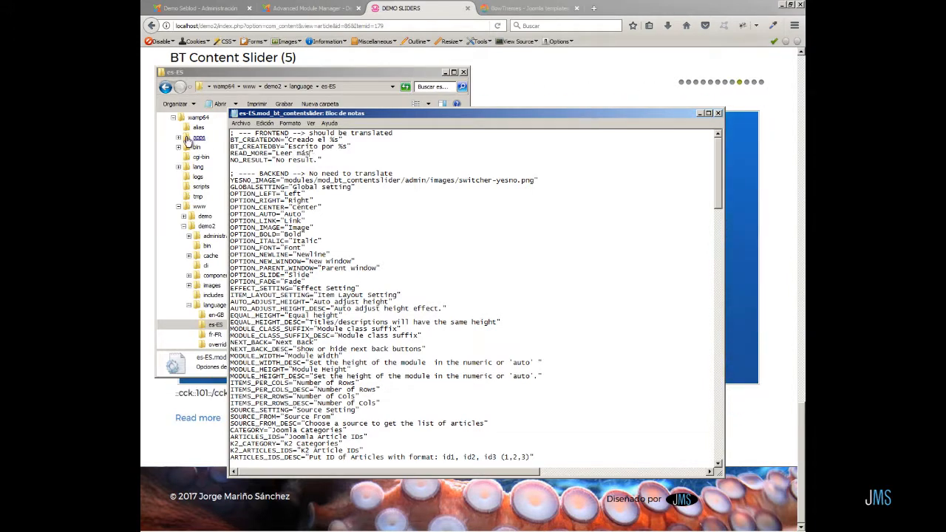
click(241, 124)
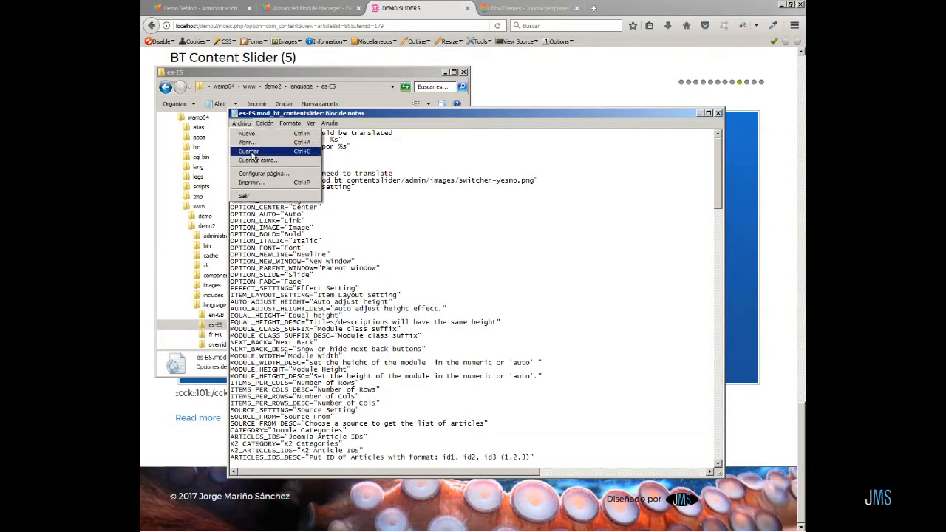
click(249, 152)
Reload the front-end demo page and scroll through the sliders to check the translated read-more links.
click(613, 93)
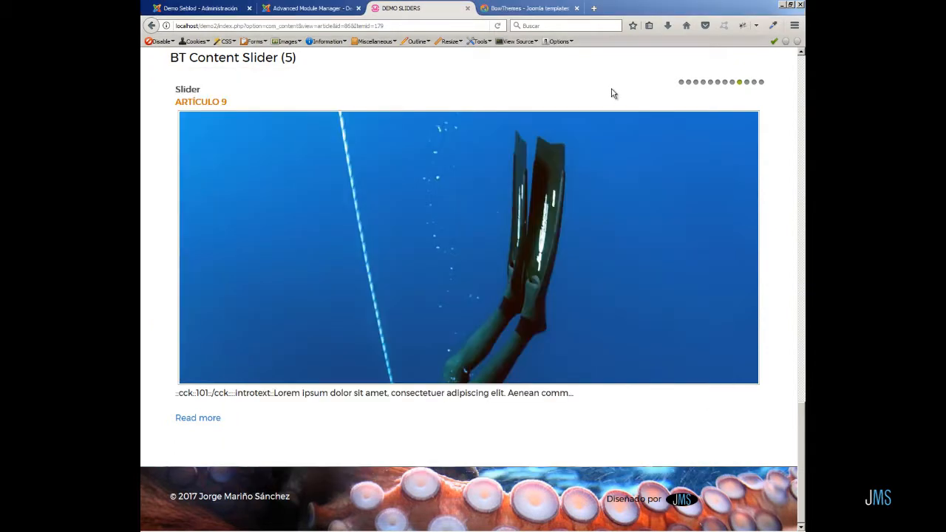
click(497, 27)
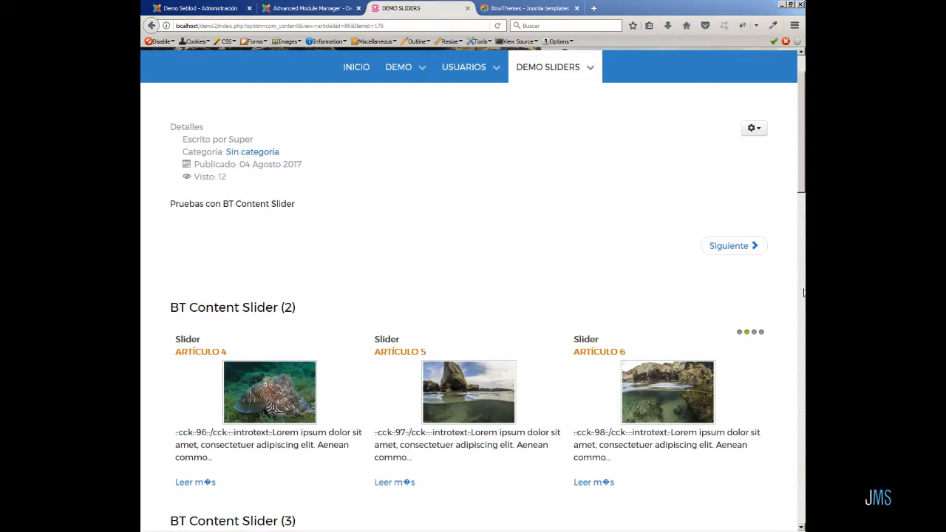
scroll(764, 398, down, 3)
scroll(764, 415, down, 10)
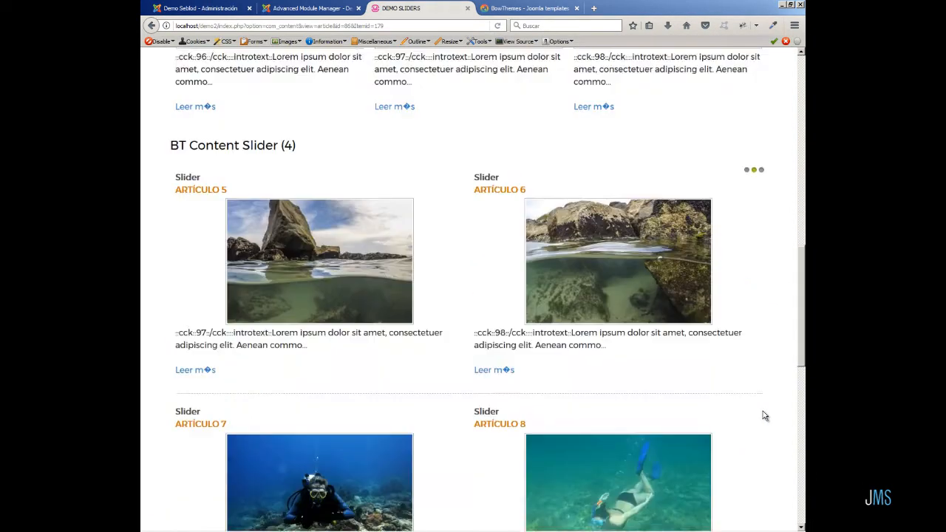
scroll(764, 415, down, 1)
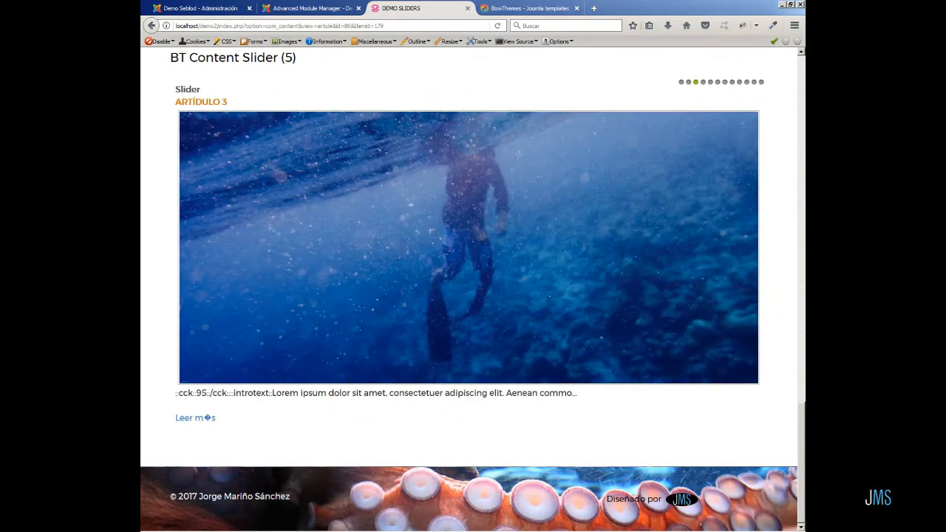
Replace the accented á in READ_MORE with a plain a so it reads "Leer mas", save the language file, and reload the demo page.
key(alt+Tab)
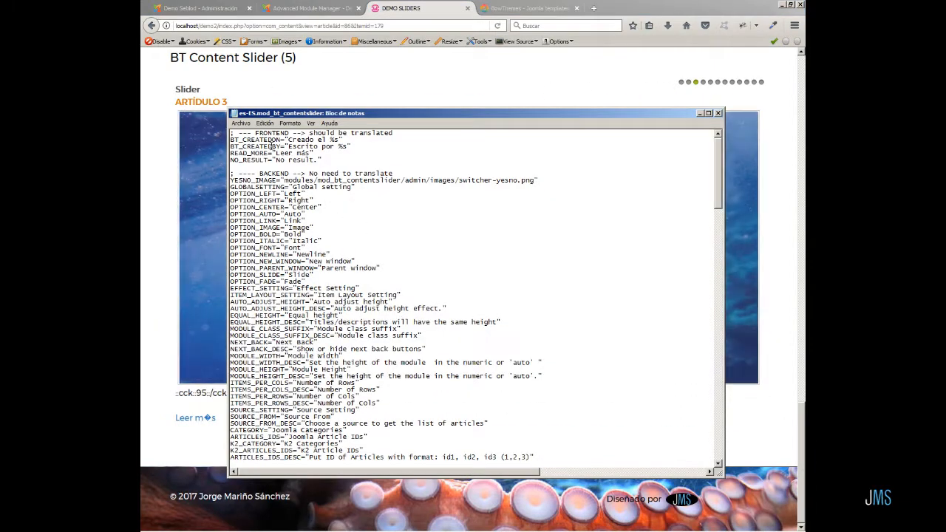
click(301, 153)
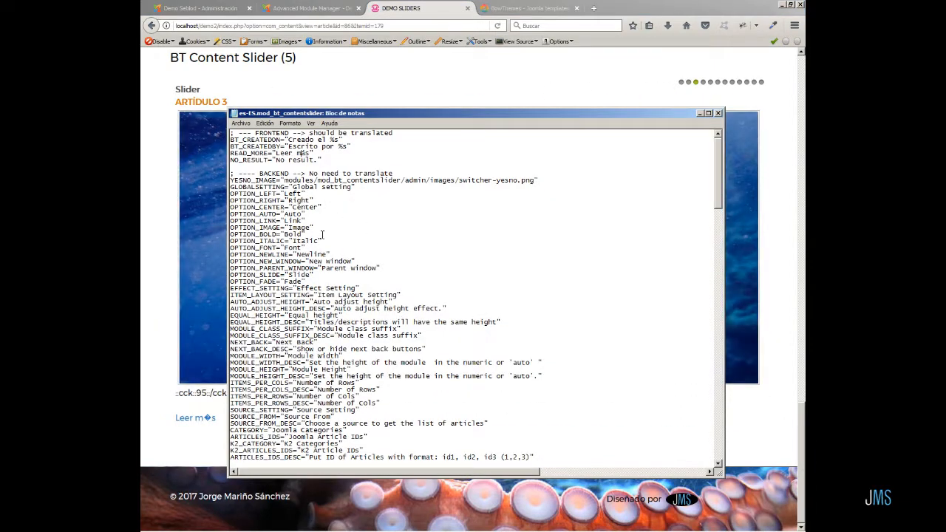
key(Delete)
text(a)
click(240, 122)
click(251, 152)
click(498, 26)
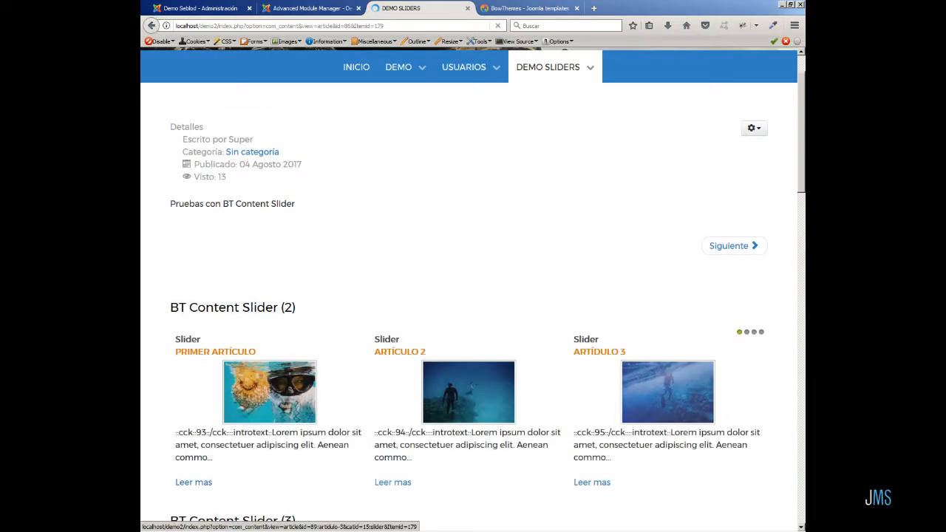
scroll(787, 460, down, 15)
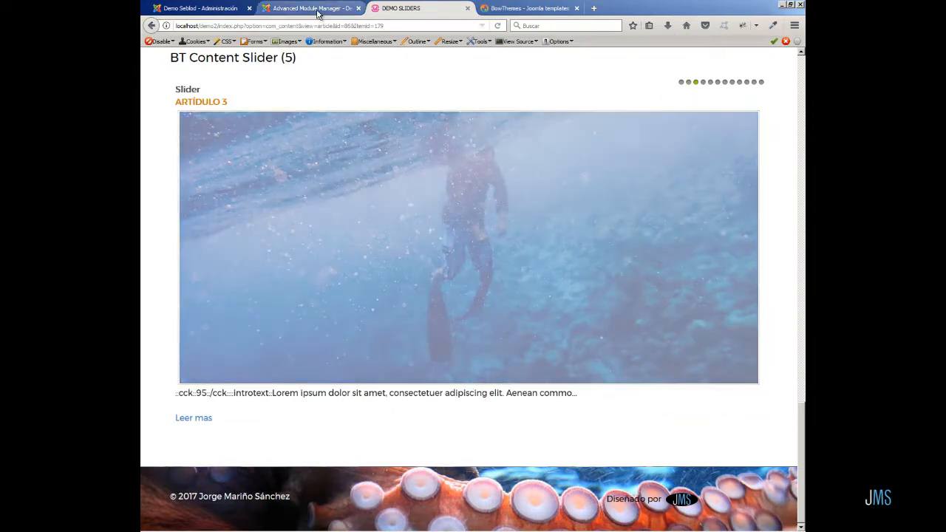
Unpublish the BT Content Slider (2), (3) and (4) modules in the module manager.
click(318, 14)
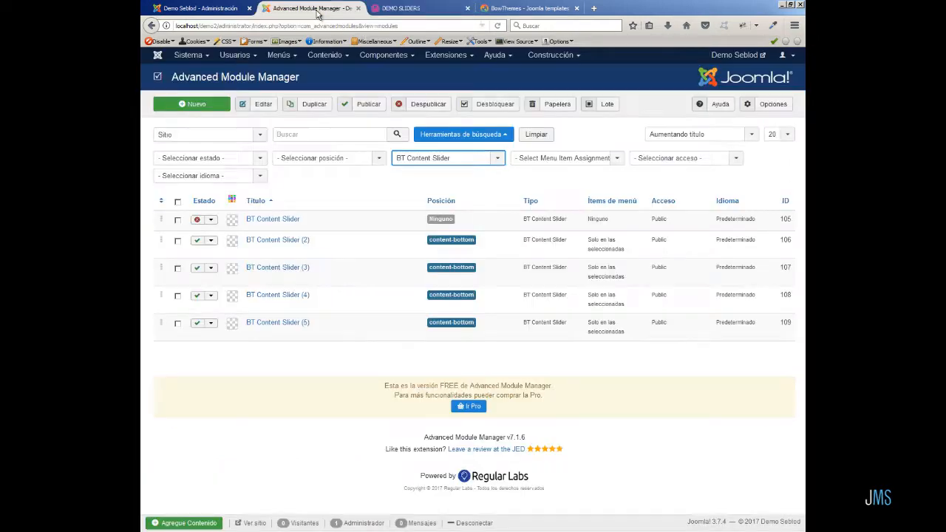
click(177, 241)
click(177, 268)
click(178, 297)
click(417, 106)
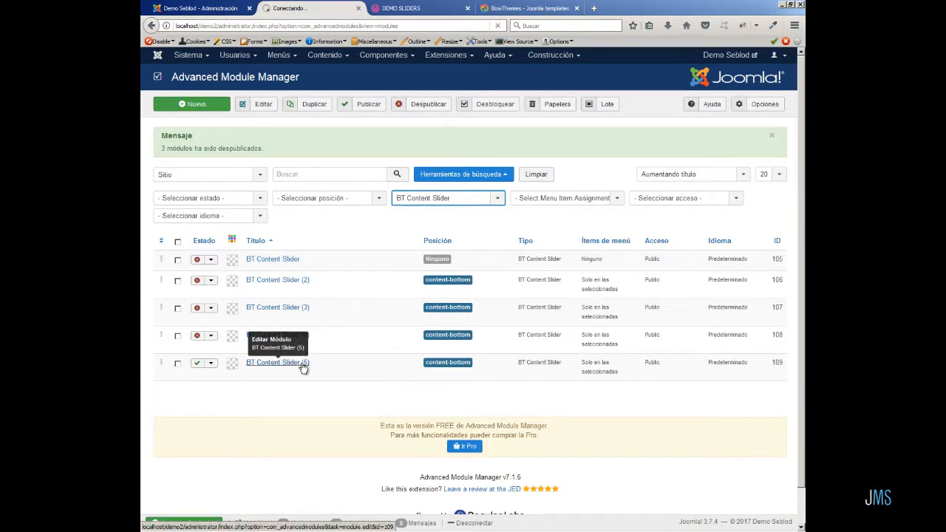
Set BT Content Slider (5)'s Number of Articles to 1 in its source settings and save the module.
click(302, 365)
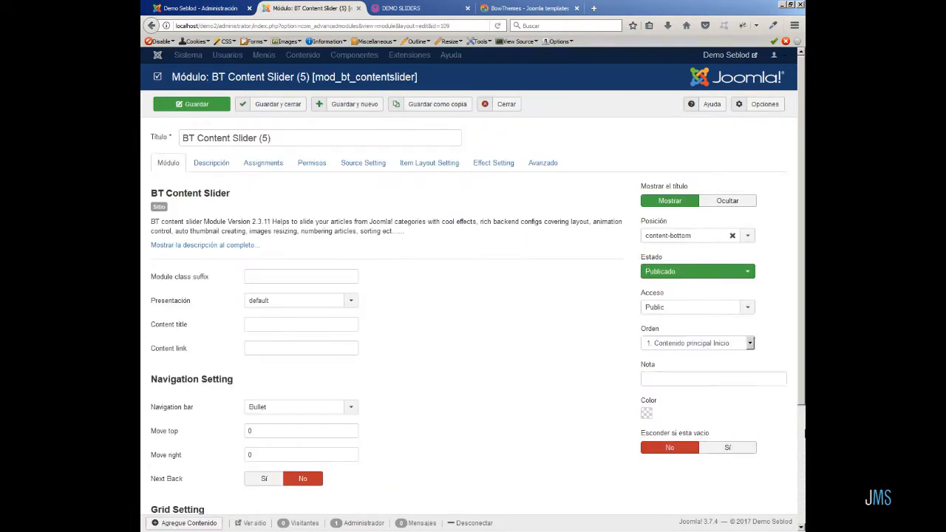
click(378, 163)
double_click(256, 324)
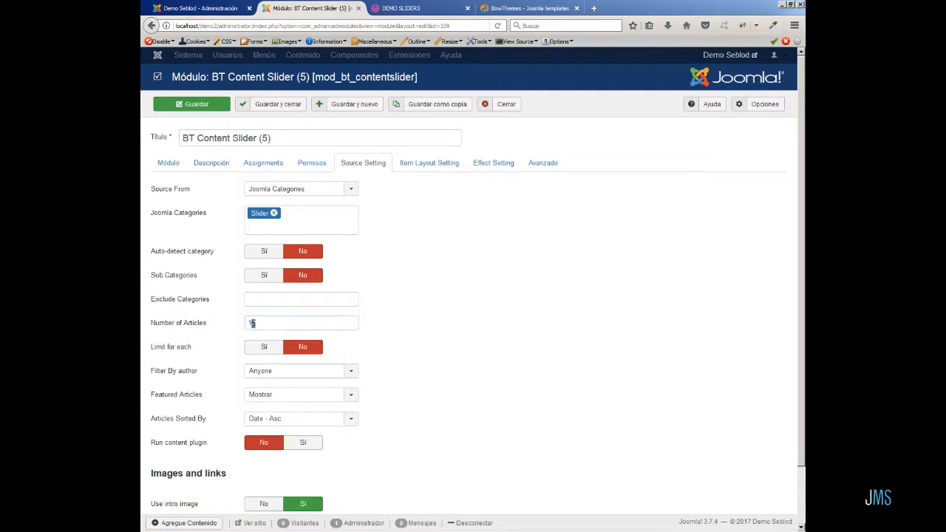
text(1)
click(202, 105)
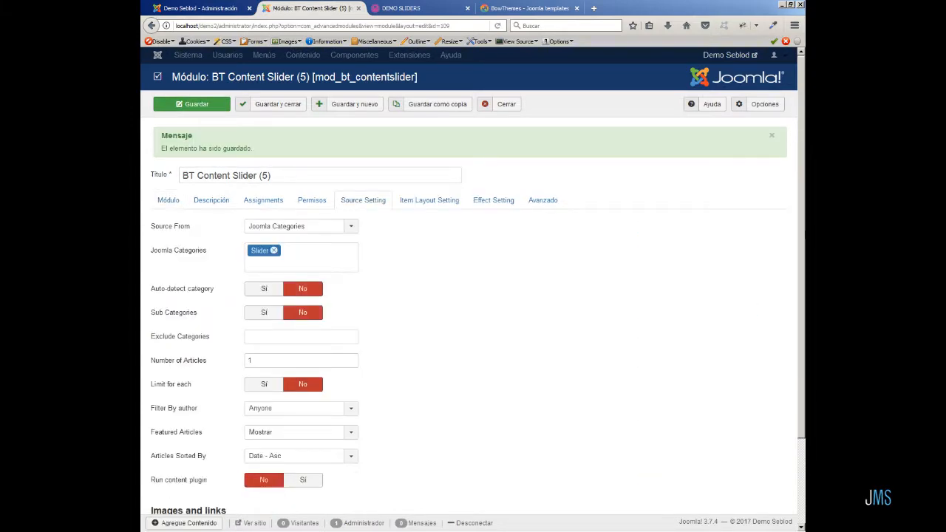
Reload the front-end demo page and highlight the :cck:93:/cck:::introtext: prefix in the slider's intro text.
click(412, 8)
click(496, 26)
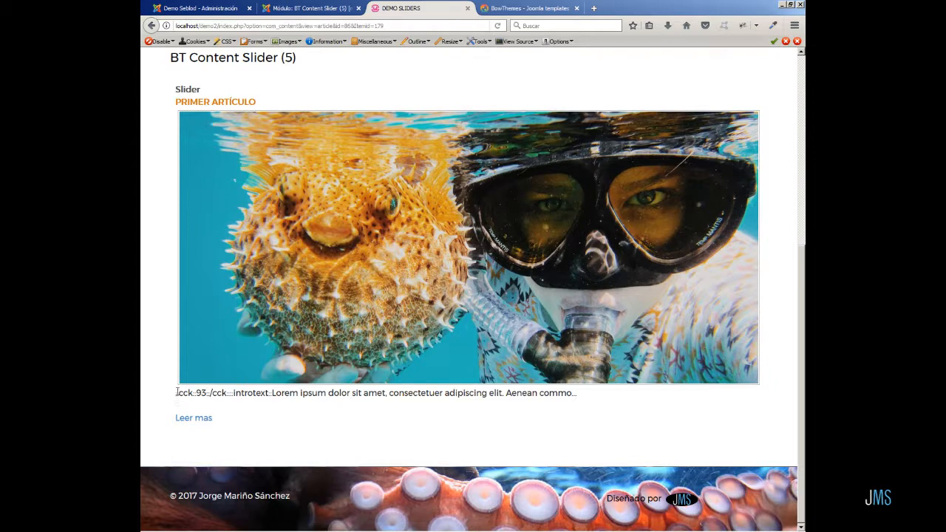
drag(176, 393, 274, 397)
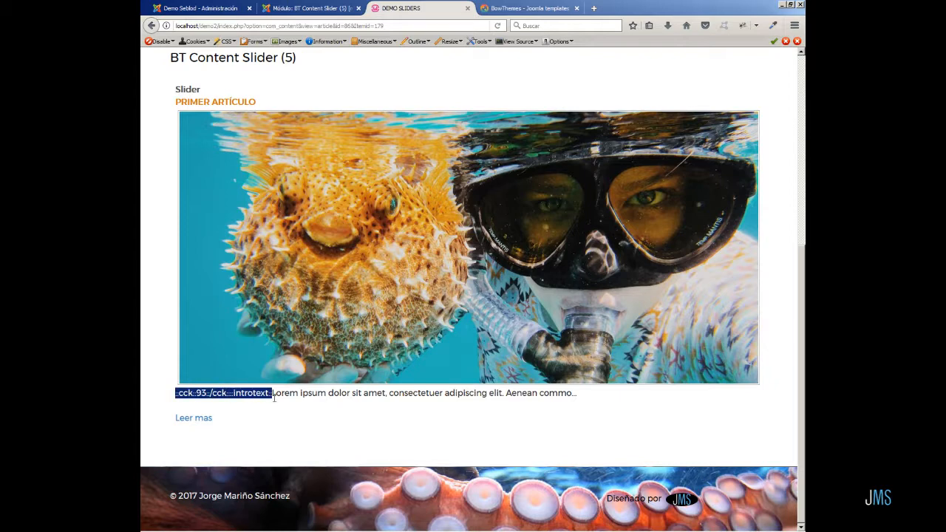
click(679, 435)
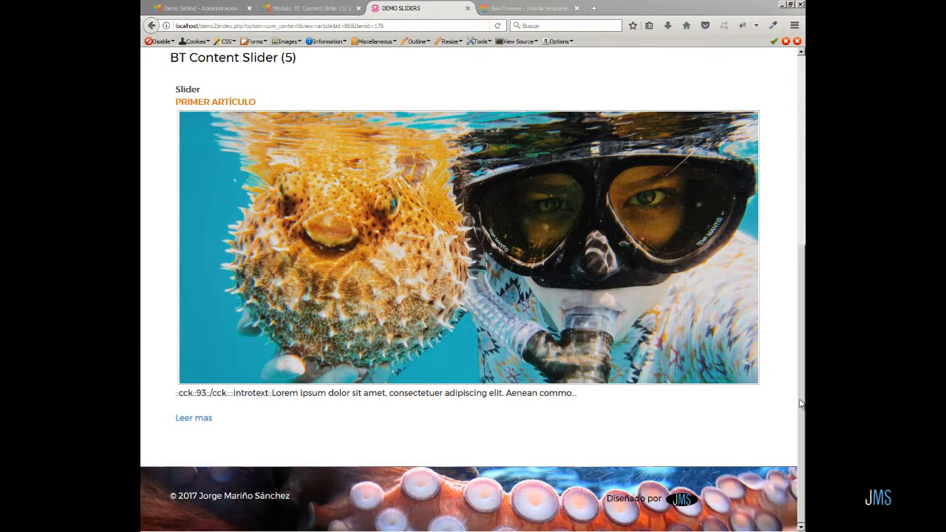
Open the web console, paste and run the script that strips the cck introtext prefix from .bt-introtext elements, then close the console.
click(796, 24)
click(795, 26)
click(687, 218)
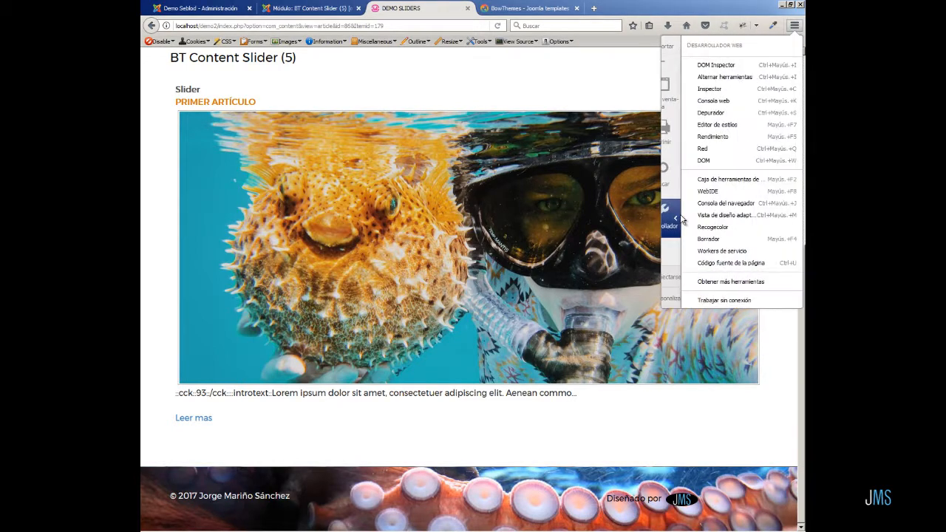
click(714, 101)
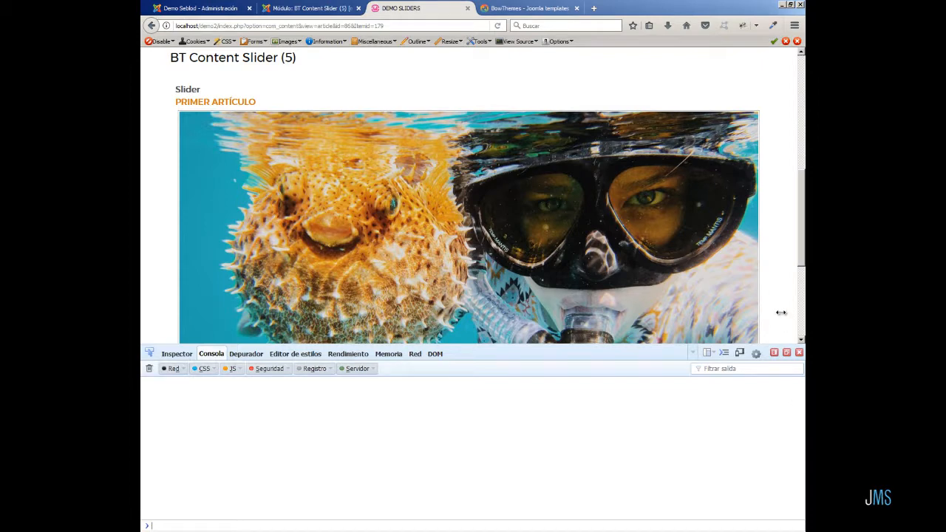
scroll(782, 316, down, 3)
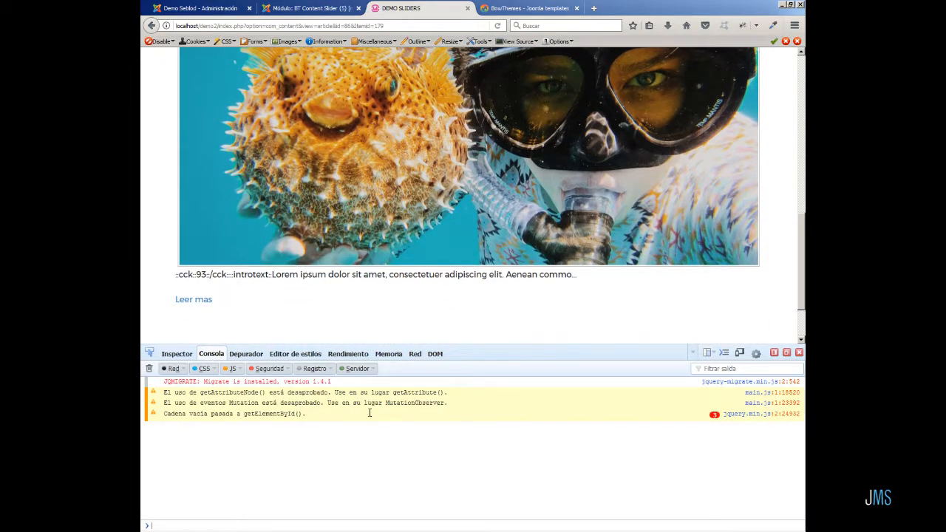
right_click(169, 525)
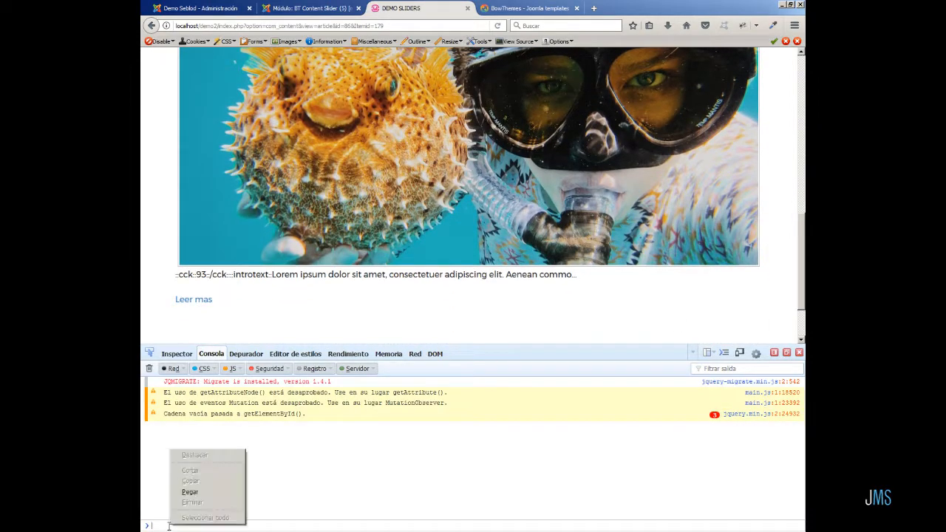
click(207, 497)
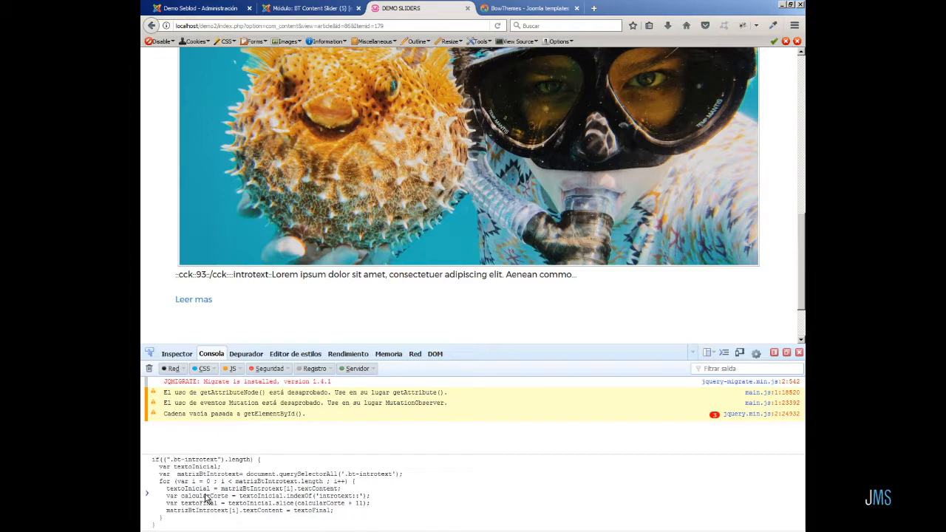
key(Return)
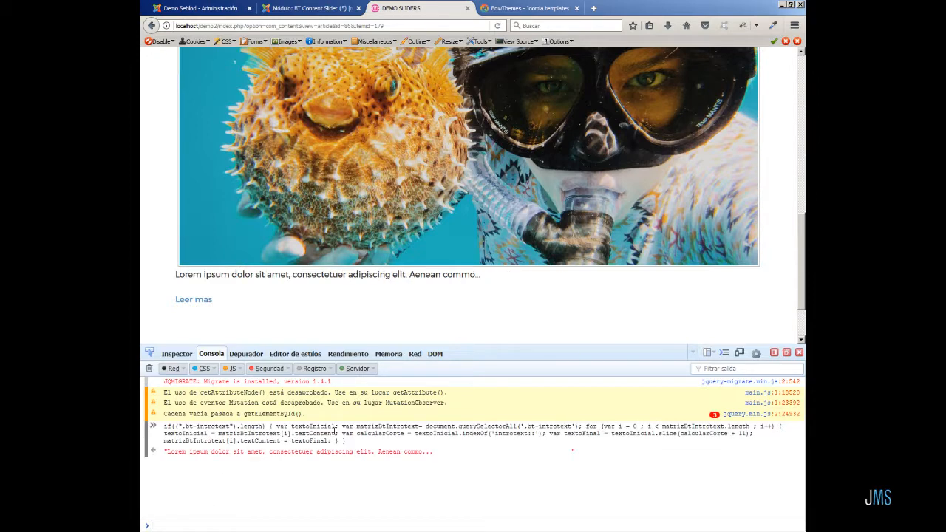
click(798, 352)
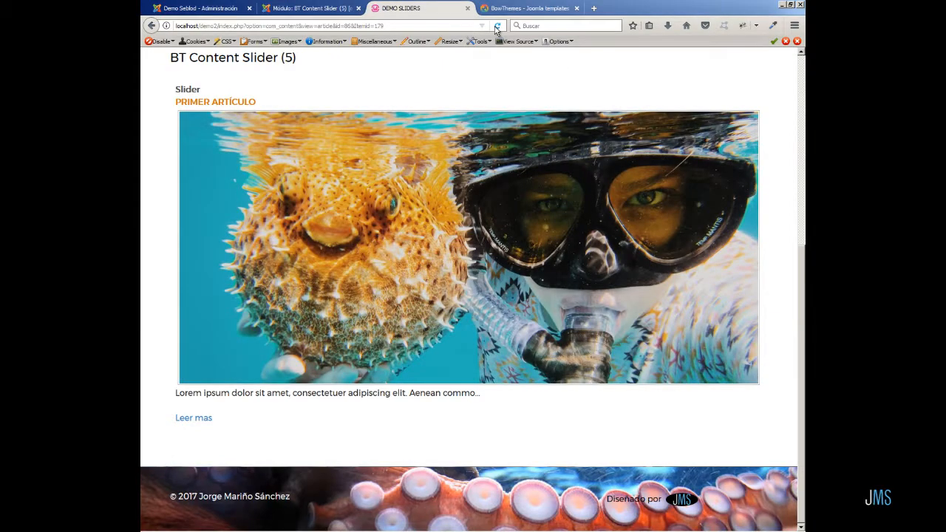
Reload the page and inspect the slider's intro-text element with the developer Inspector picker.
click(497, 26)
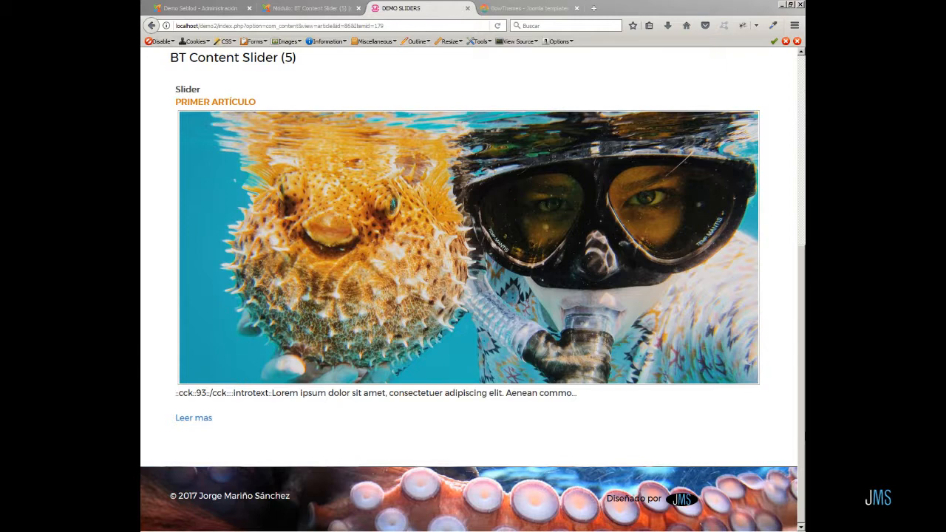
click(792, 28)
click(689, 221)
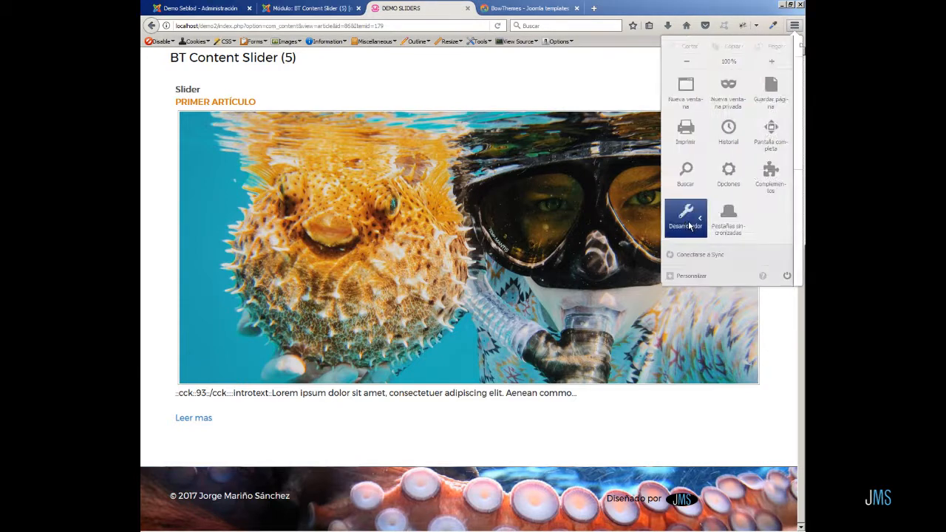
click(721, 95)
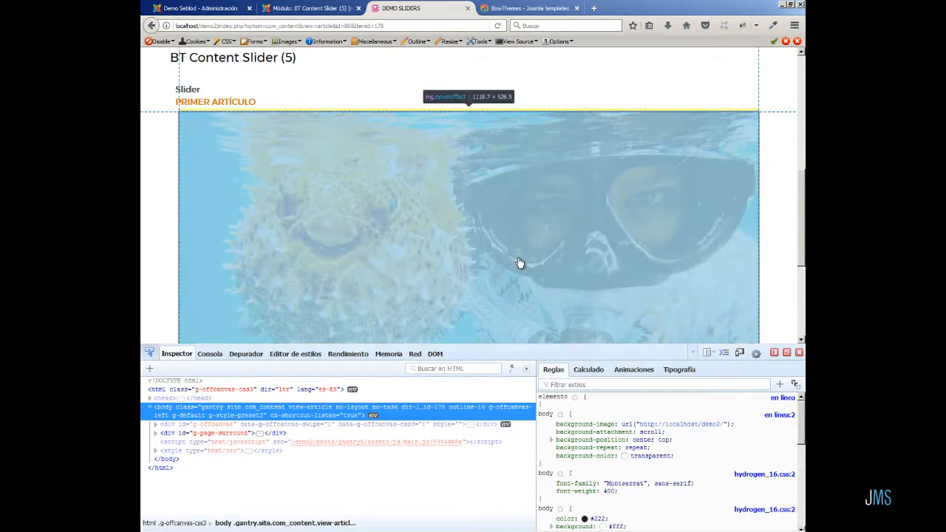
scroll(519, 263, down, 3)
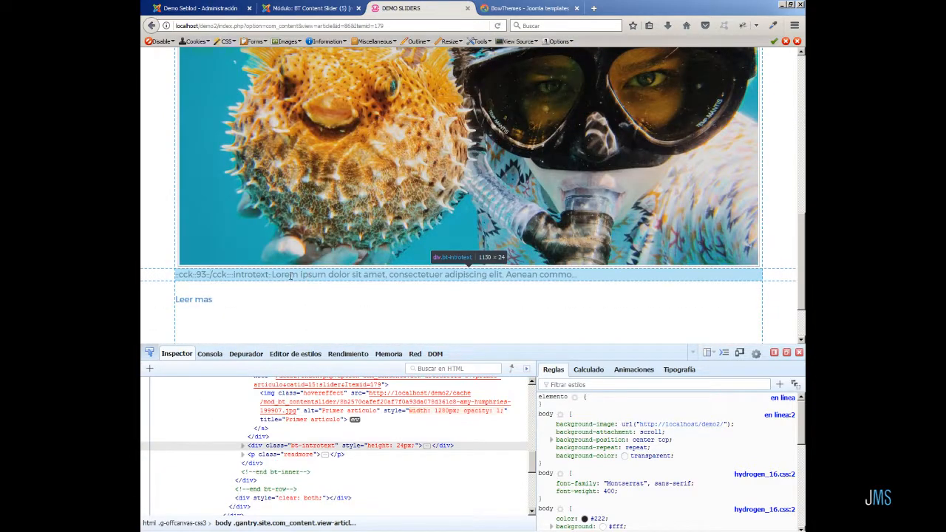
click(240, 275)
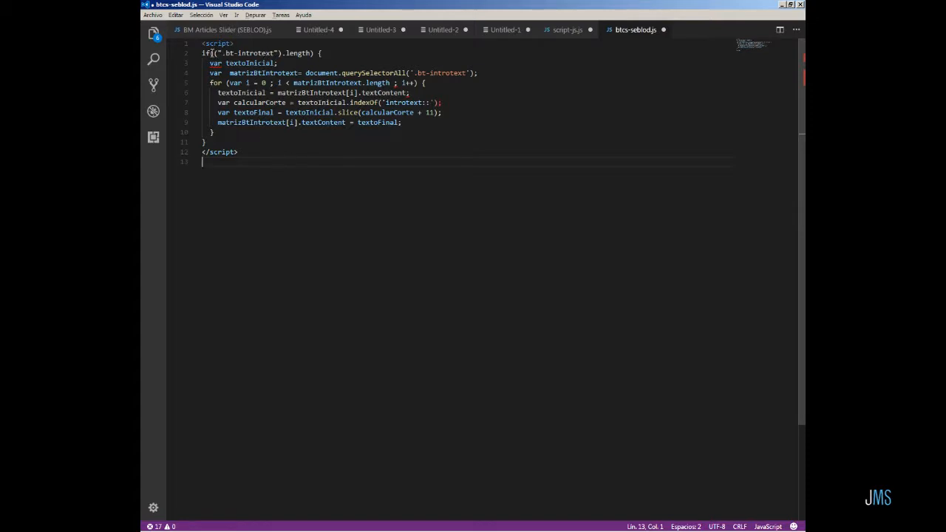
Insert "(" before the ".bt-introtext" selector in the script's if condition on line 2.
click(211, 53)
text(()
drag(210, 53, 317, 54)
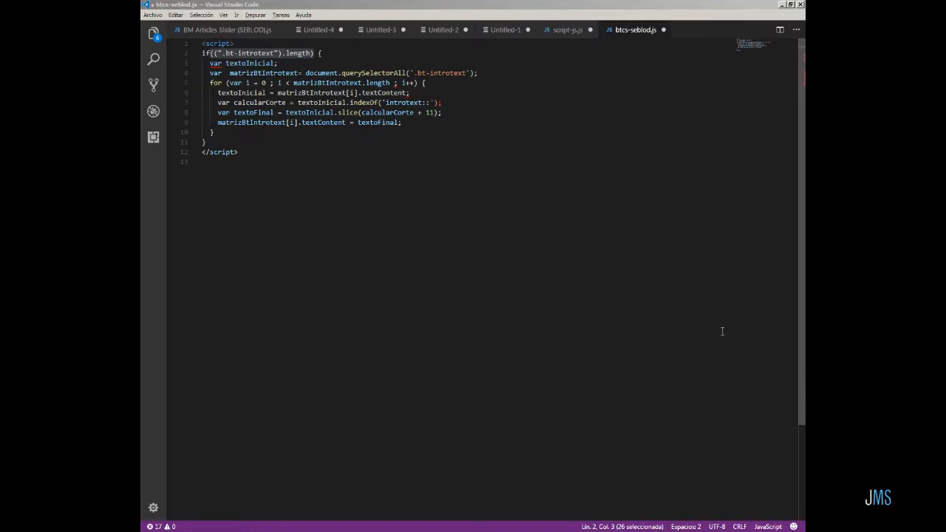
Highlight the loop block, the matrizBtIntrotext variable and its querySelectorAll('.bt-introtext') call to review the script.
drag(210, 63, 403, 122)
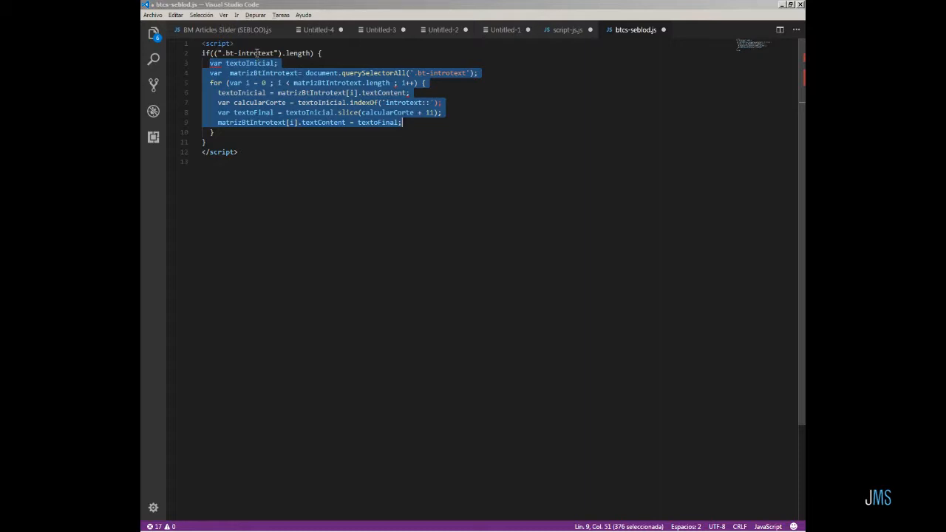
click(213, 142)
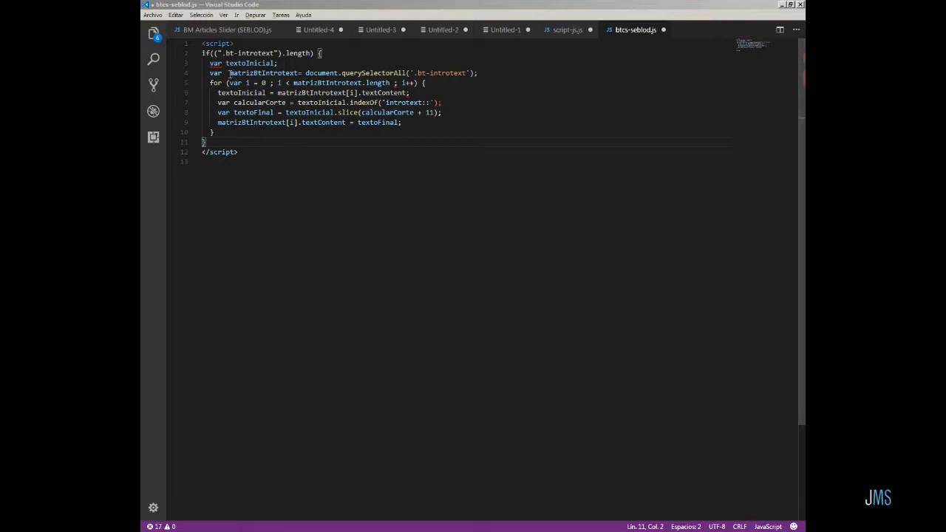
drag(229, 72, 299, 73)
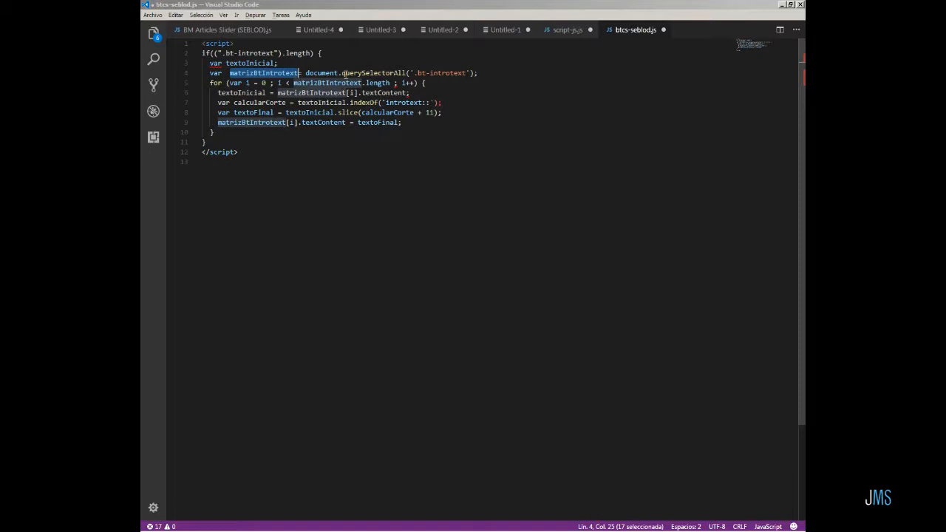
drag(305, 73, 408, 73)
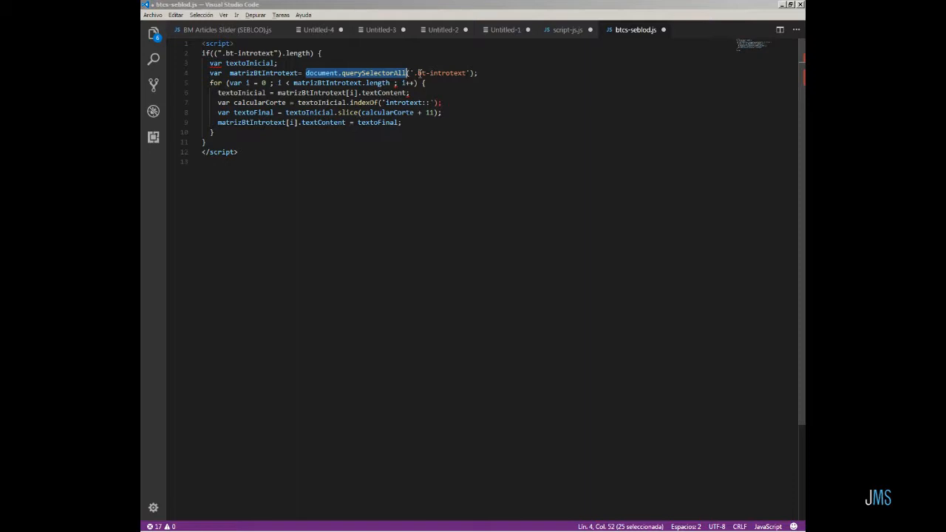
click(417, 73)
shift+click(466, 74)
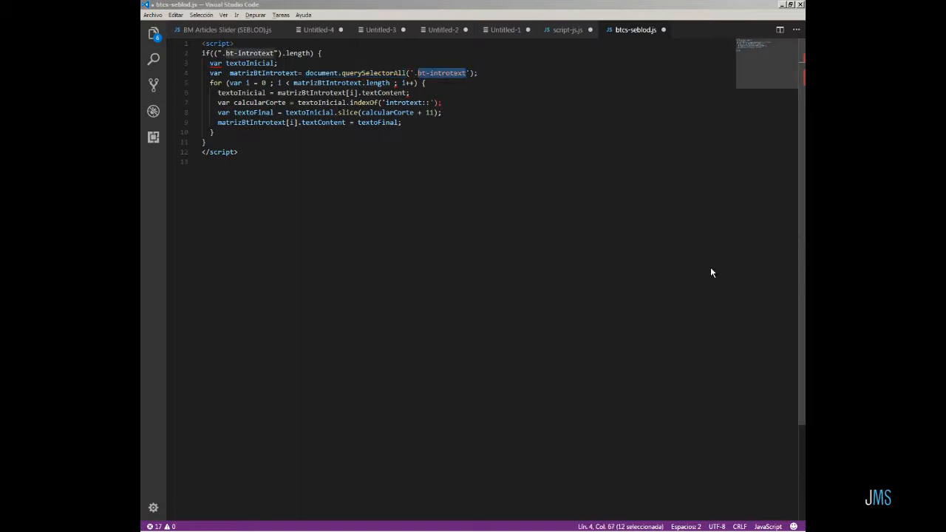
Highlight textoInicial and textContent inside the loop to review how each intro text is read.
click(329, 172)
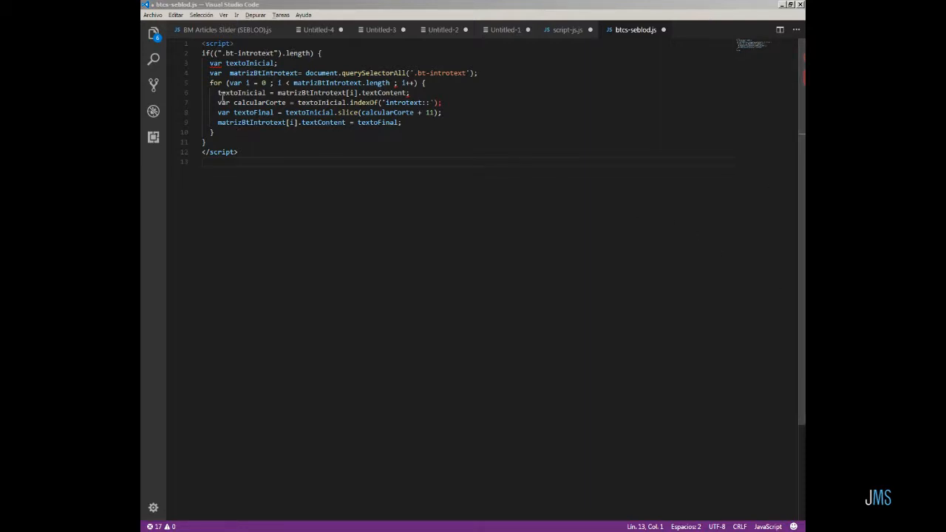
click(219, 93)
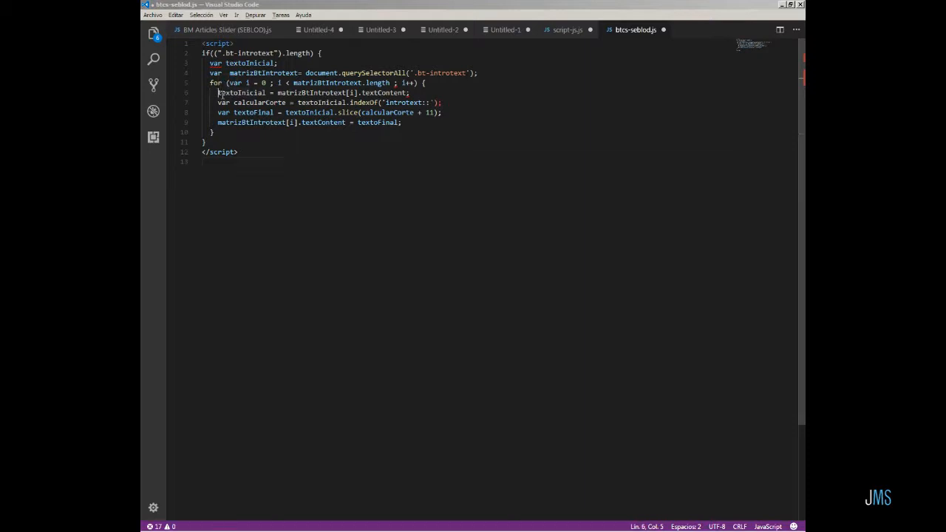
drag(218, 93, 266, 93)
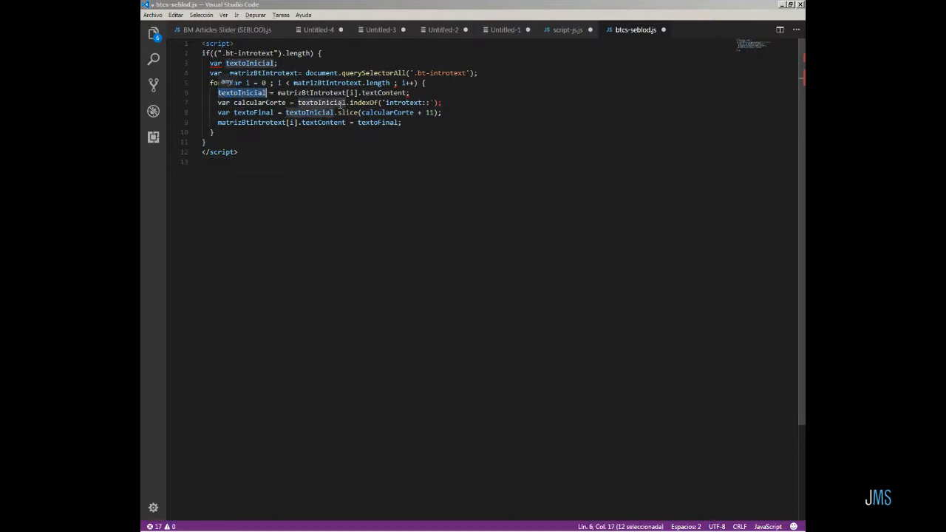
click(362, 93)
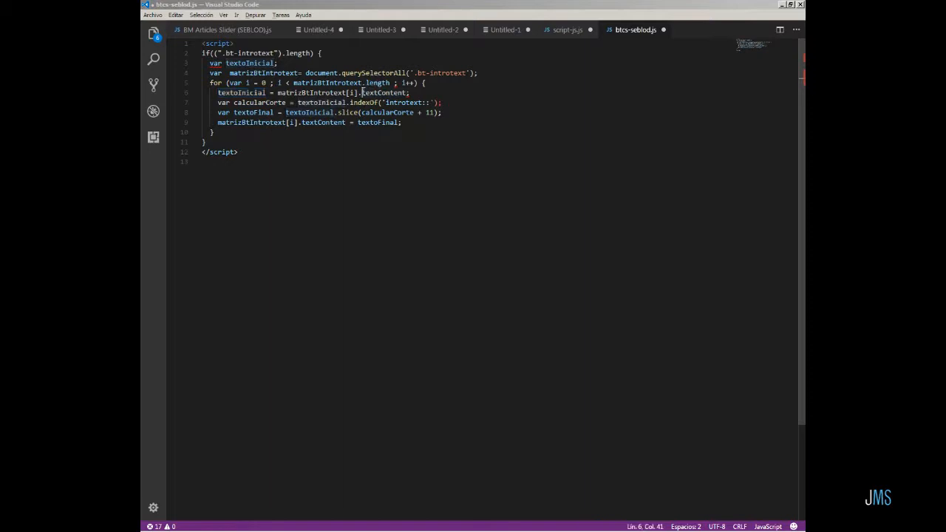
drag(362, 93, 409, 94)
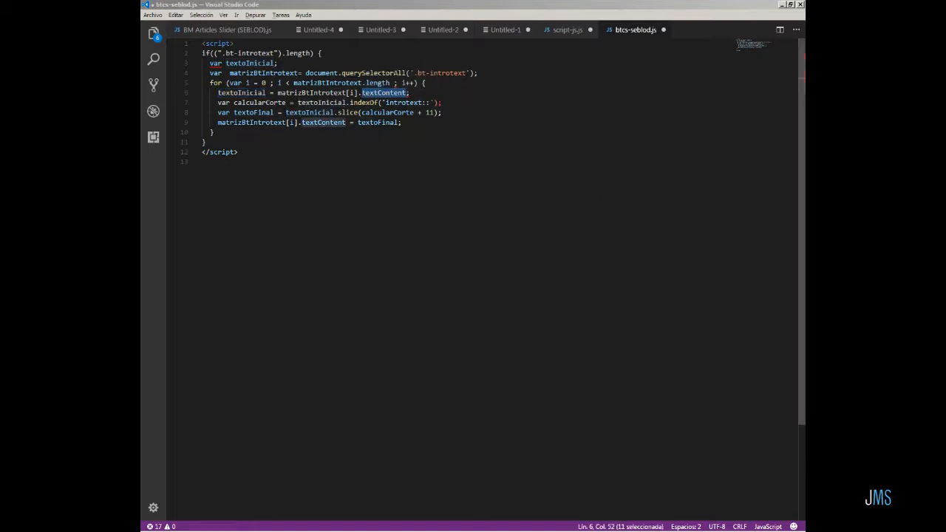
Compare the script against the cck marker prefix selected in the slider's intro text on the page.
click(274, 169)
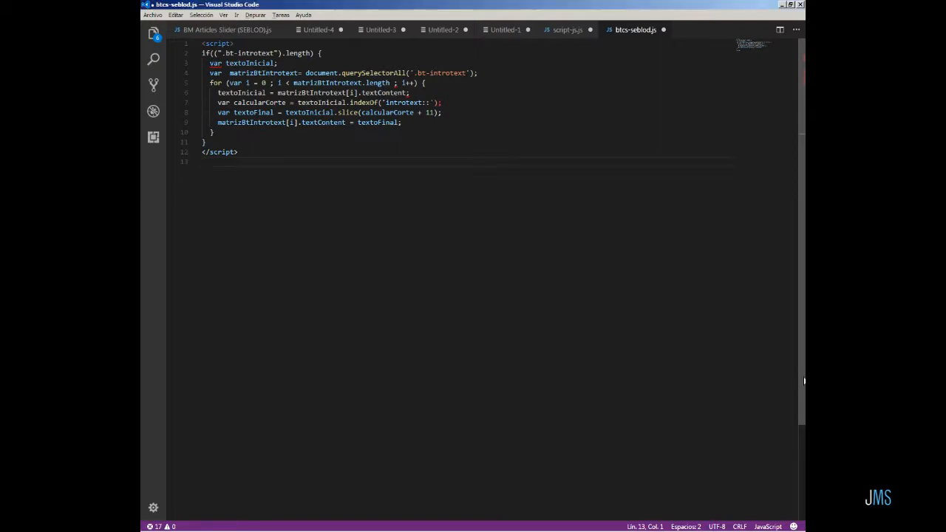
key(alt+Tab)
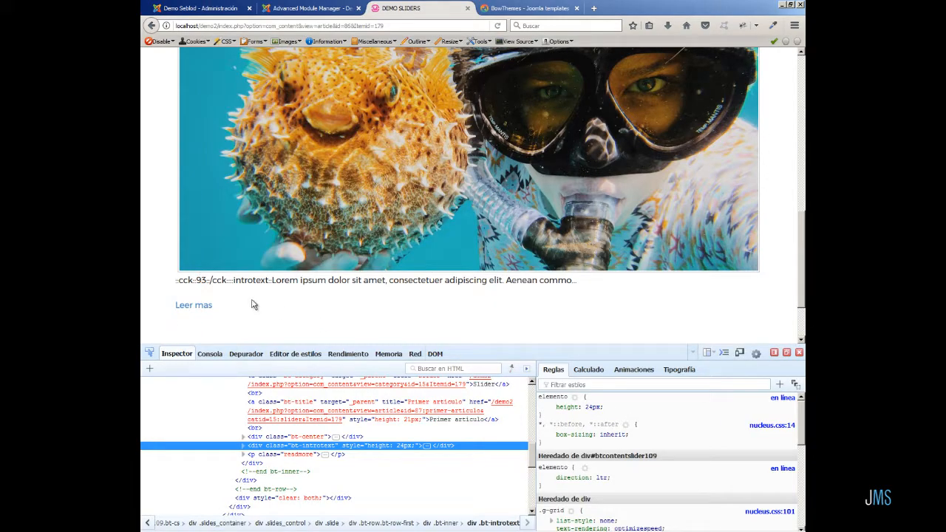
drag(233, 282, 273, 284)
key(alt+Tab)
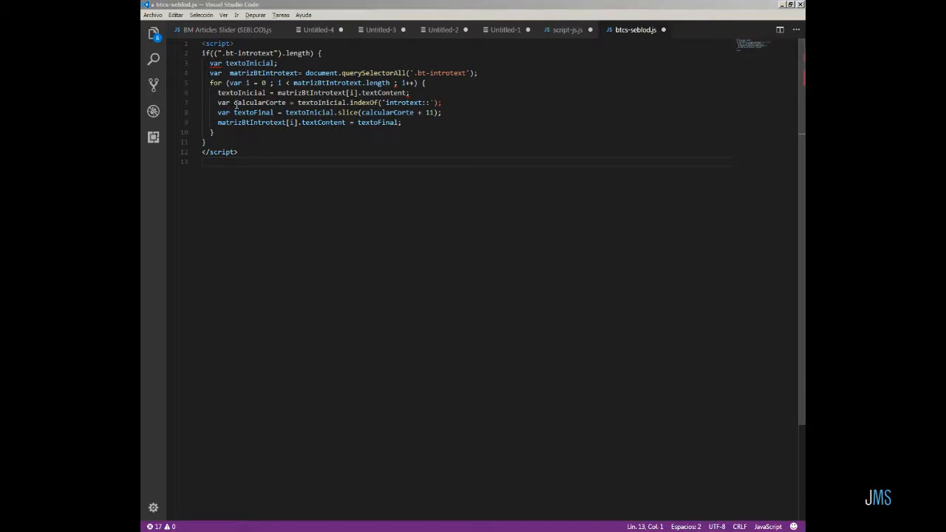
Highlight calcularCorte and its indexOf('introtext::') call to review how the cut position is found.
drag(234, 103, 286, 103)
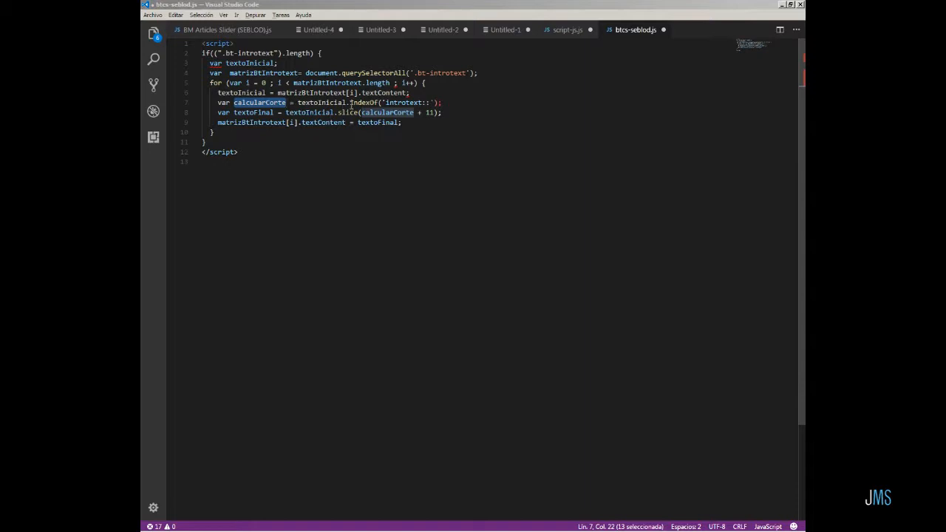
drag(350, 103, 378, 103)
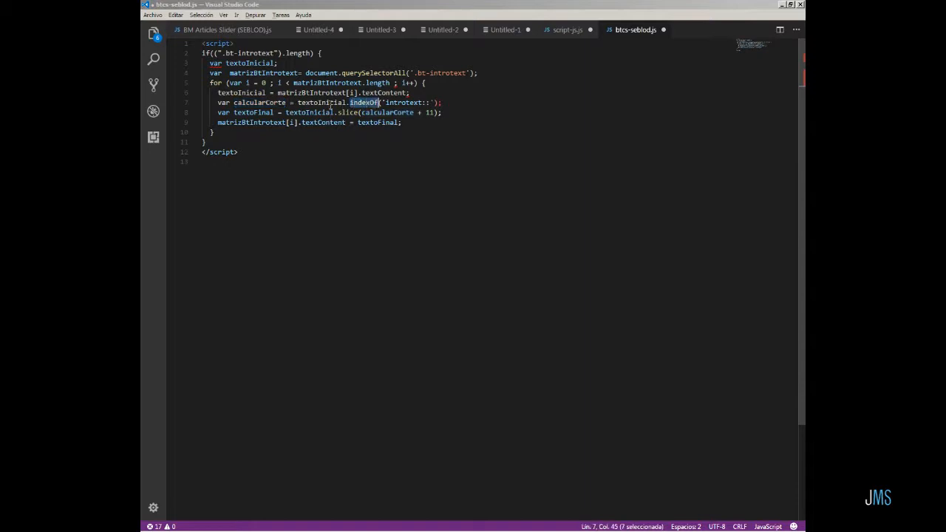
click(386, 103)
key(shift+Right)
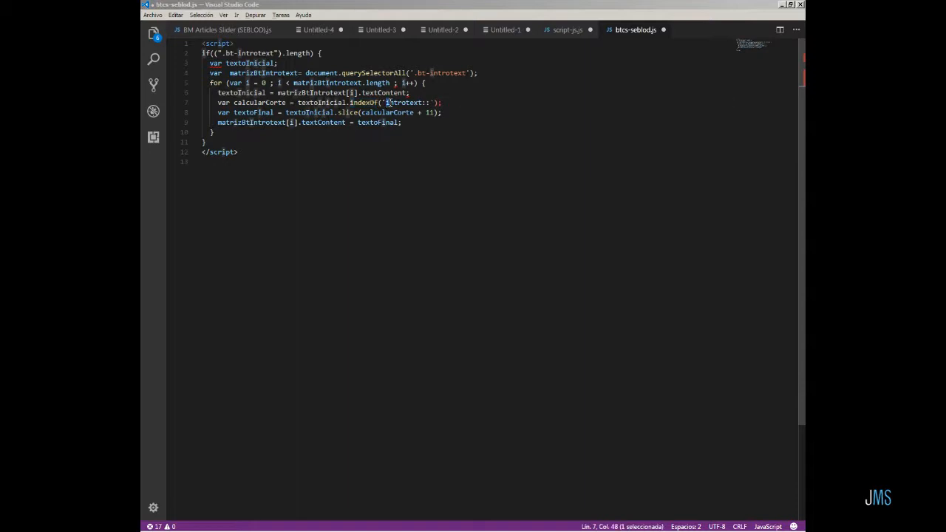
key(ctrl+End)
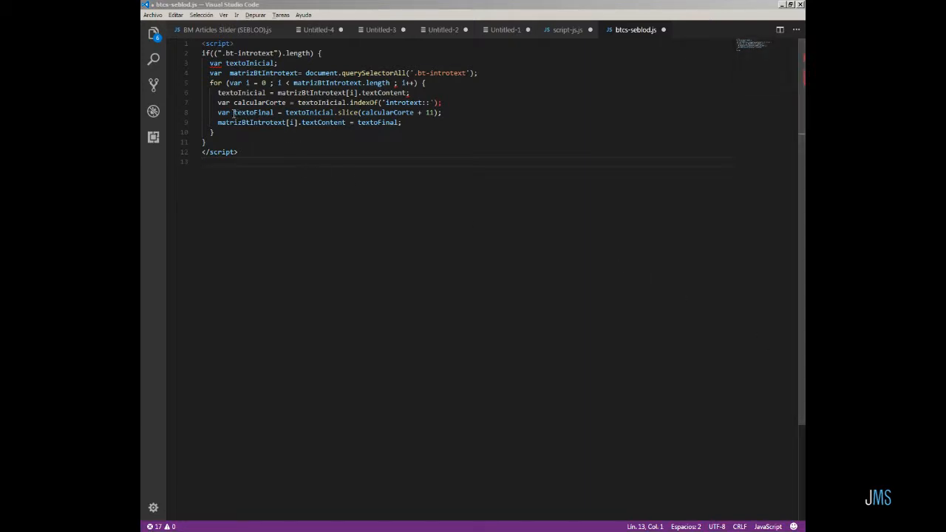
Highlight textoFinal, textoInicial.slice and calcularCorte + 11 to review how the cleaned text is built.
drag(235, 113, 275, 114)
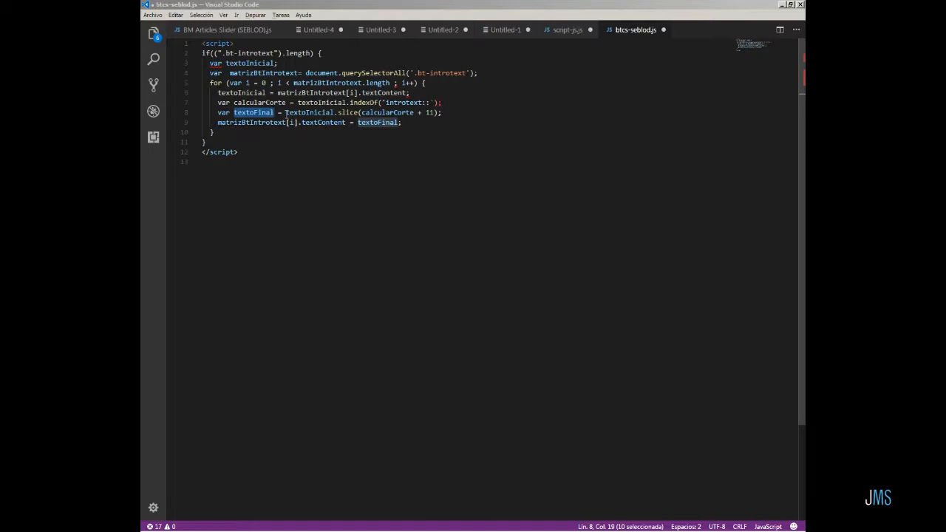
drag(286, 113, 335, 113)
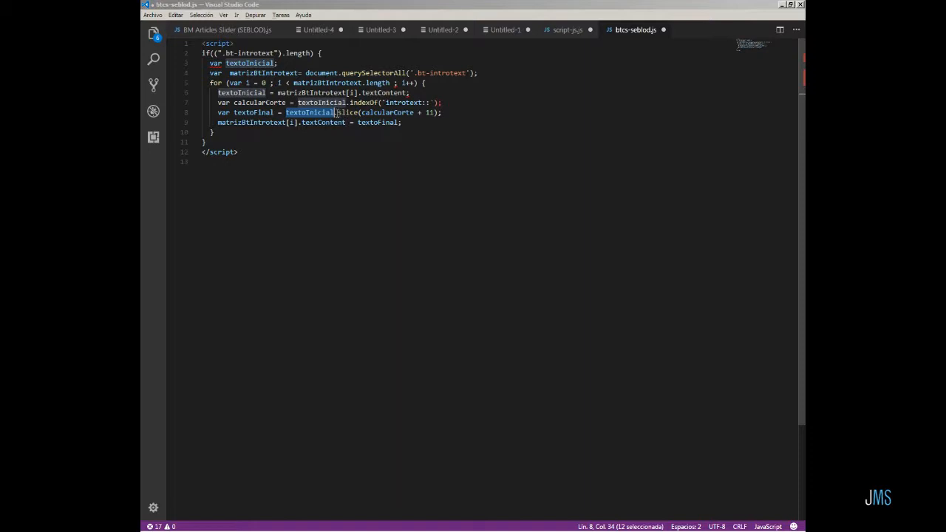
drag(338, 113, 358, 113)
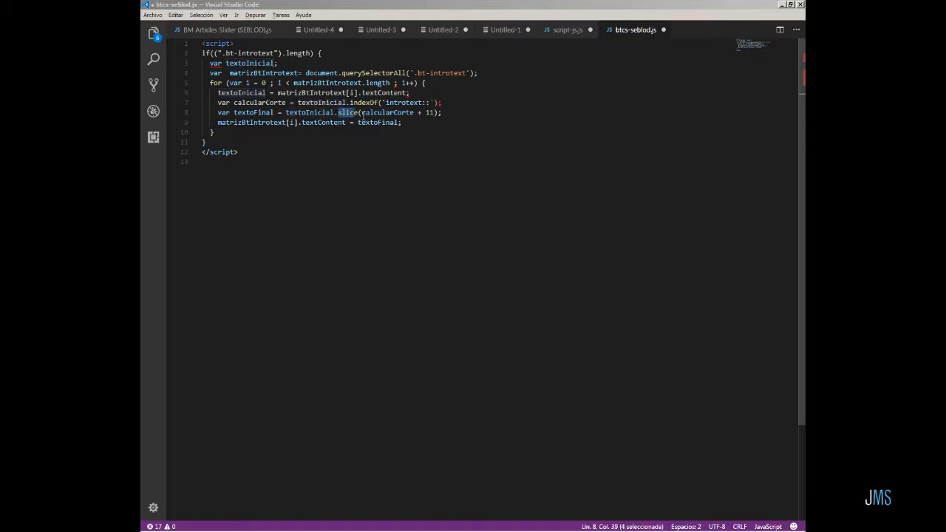
drag(361, 112, 419, 113)
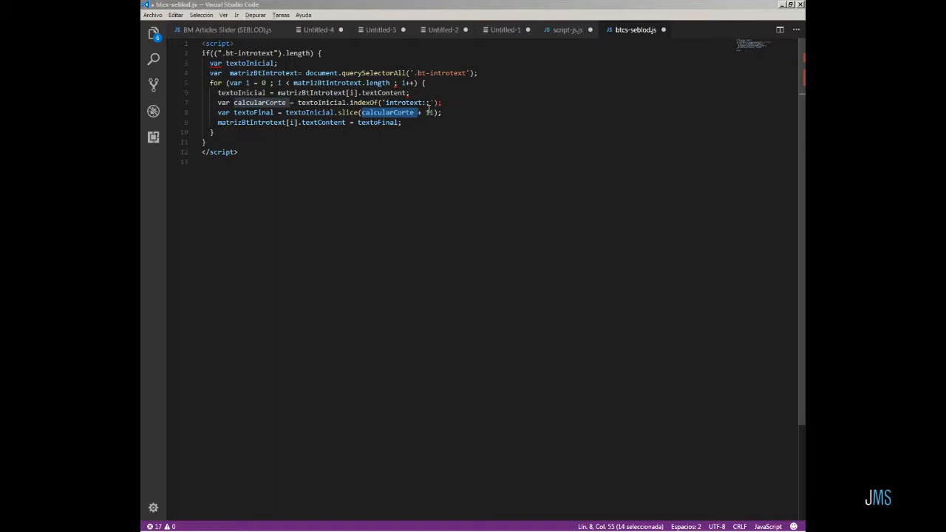
click(239, 143)
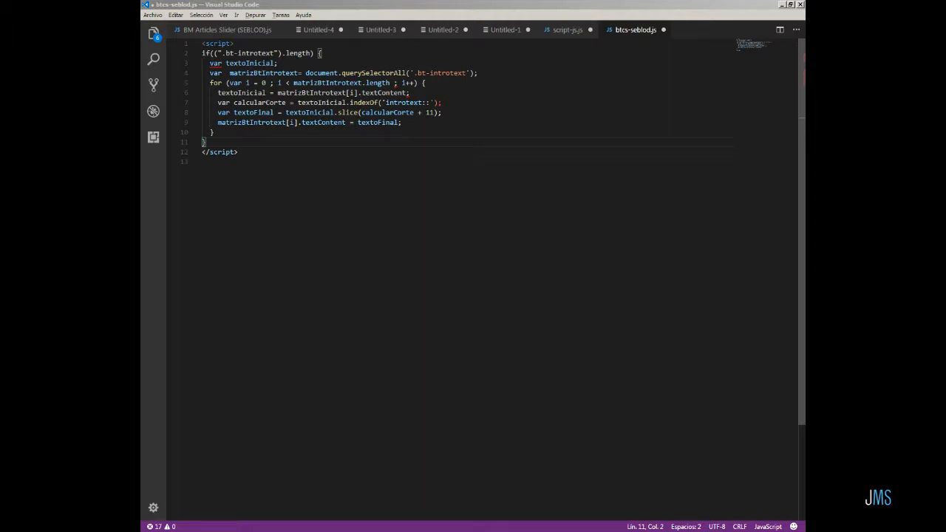
Examine the cck marker prefix and the Lorem ipsum text in the slider's intro, then close the developer tools.
key(alt+Tab)
click(438, 306)
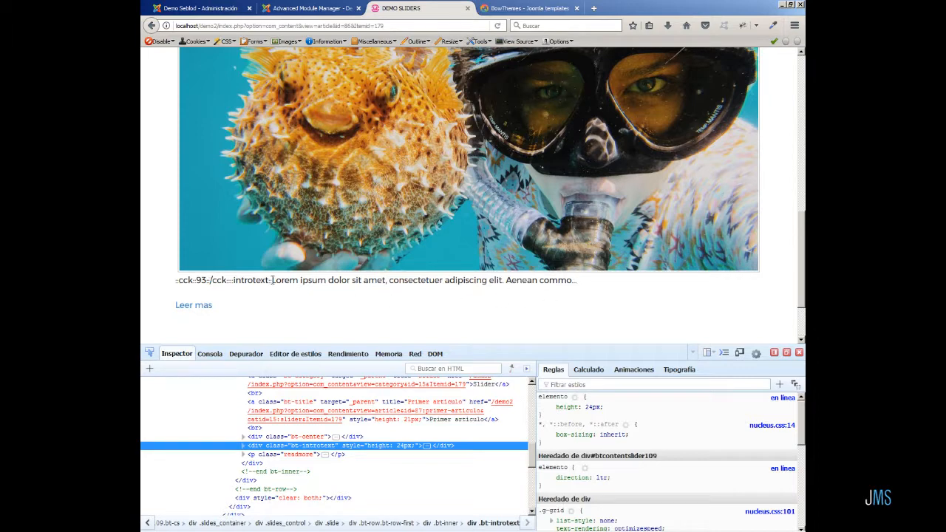
drag(272, 280, 327, 282)
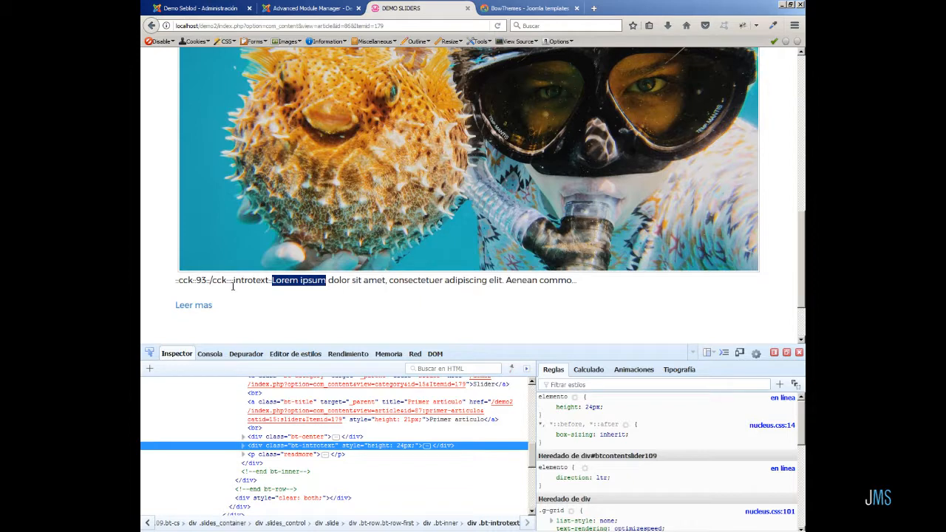
drag(178, 280, 273, 282)
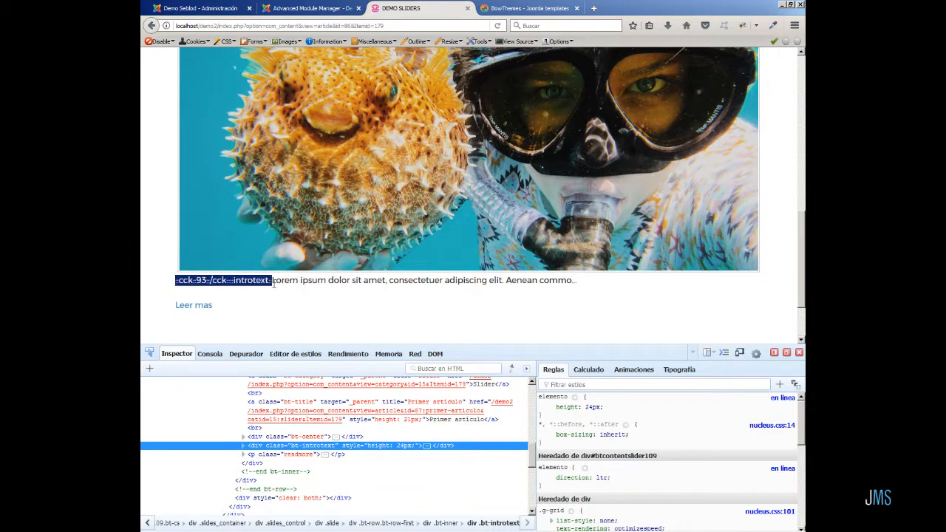
click(584, 280)
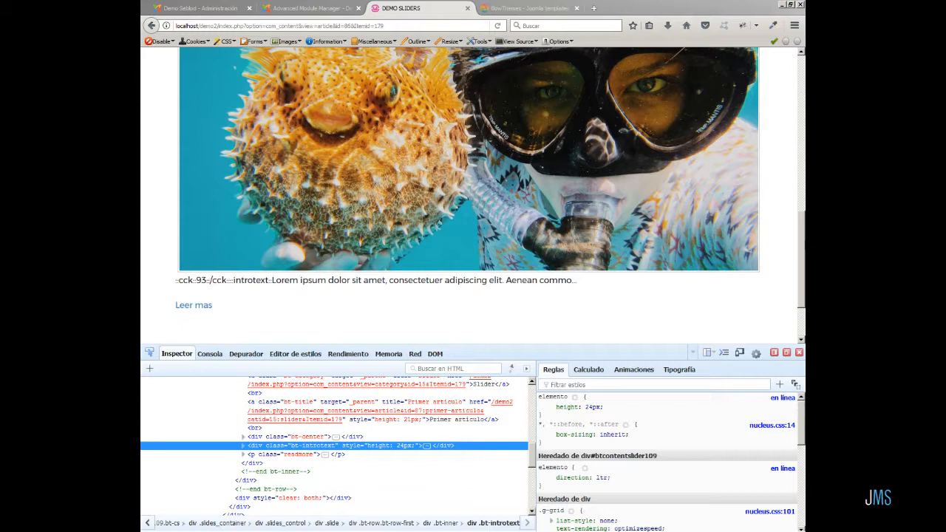
click(799, 352)
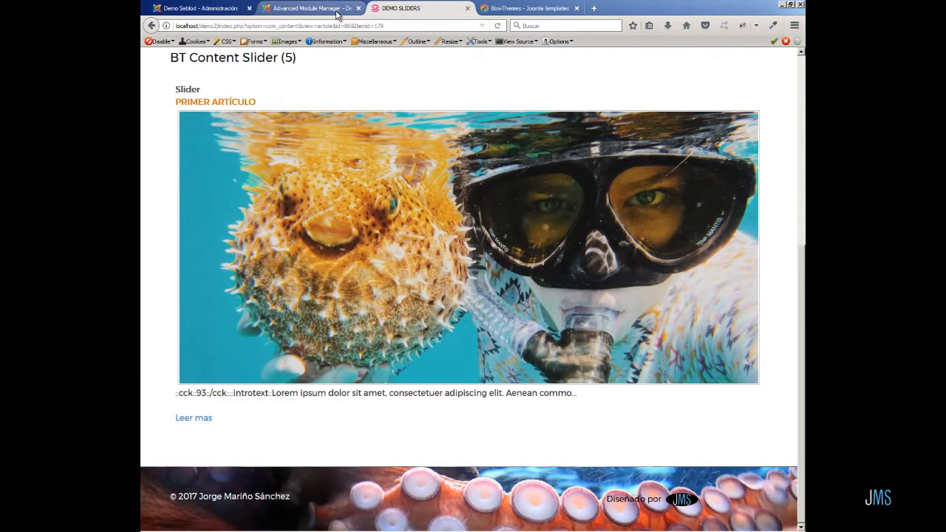
Open the BT Content Slider (5) module, set Number of Articles to 12, and save.
click(337, 10)
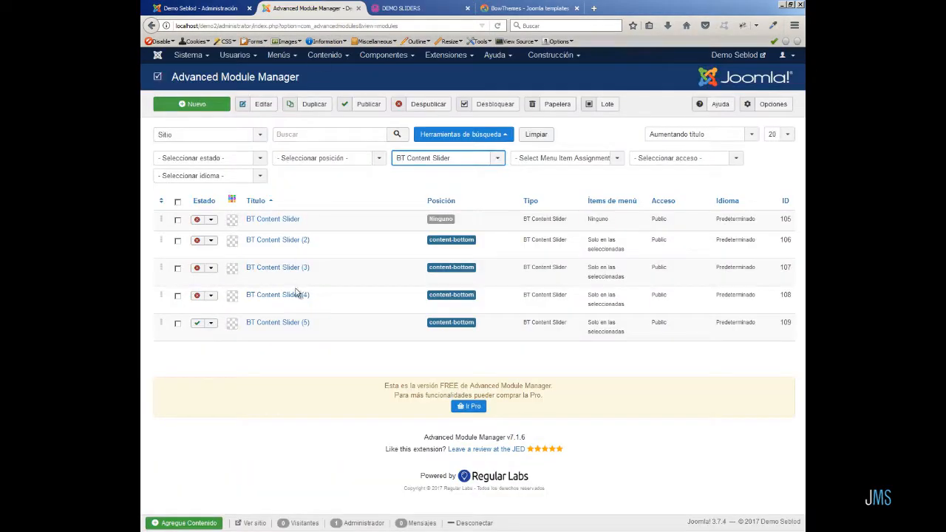
click(287, 326)
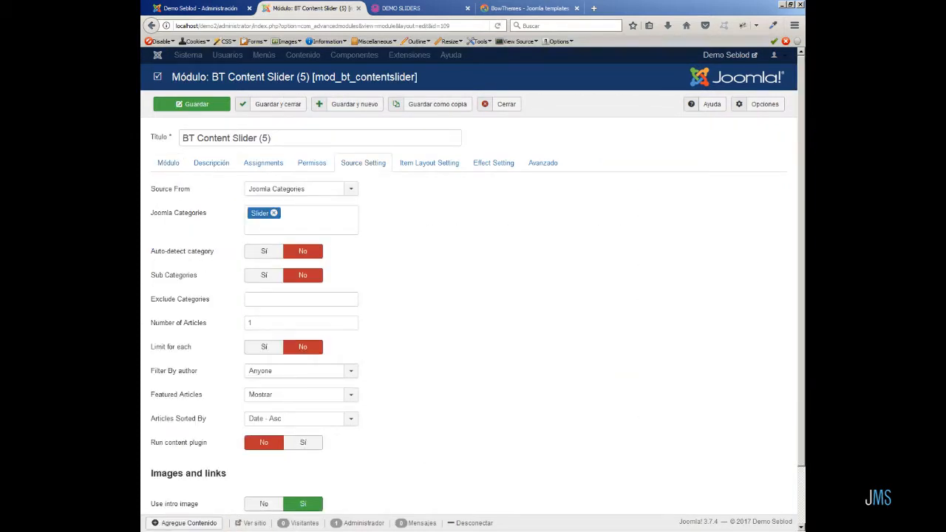
click(259, 325)
text(12)
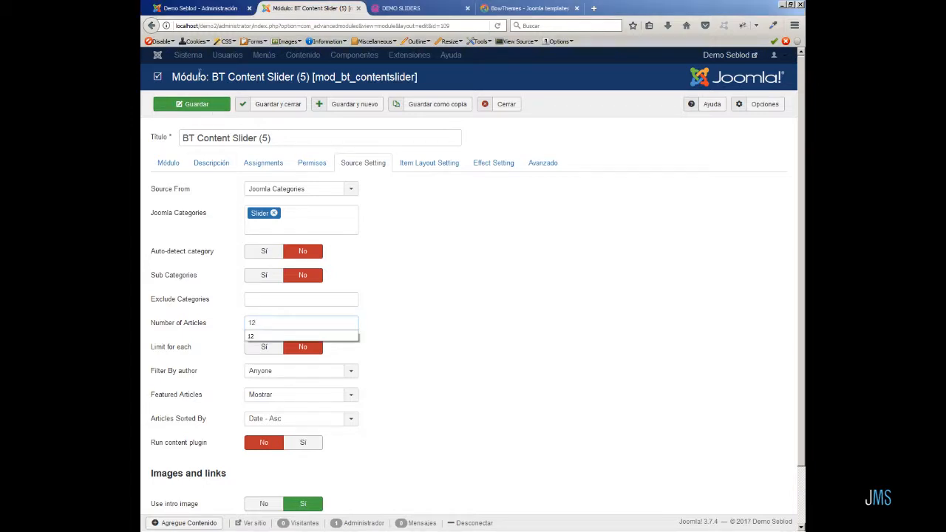
click(198, 108)
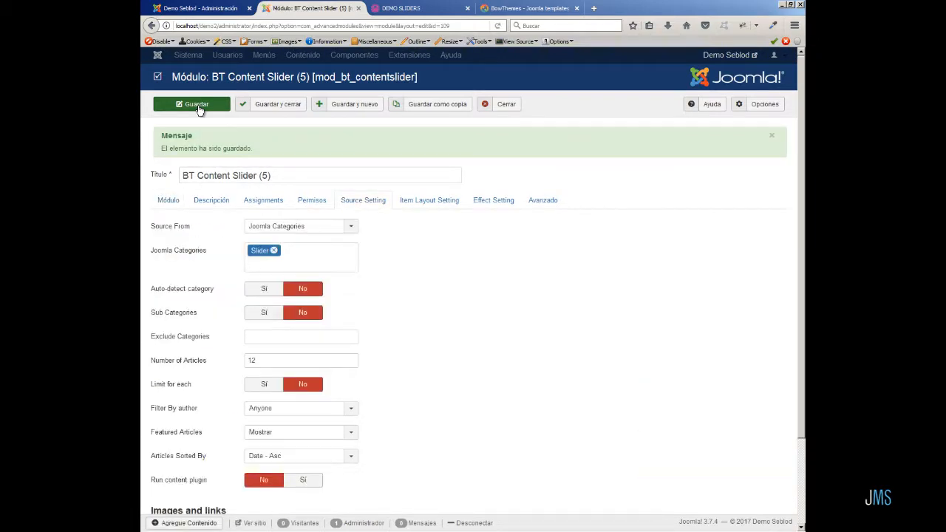
Reload the demo slider page, open the Web Console, and paste and run the intro-text cleanup script.
click(402, 8)
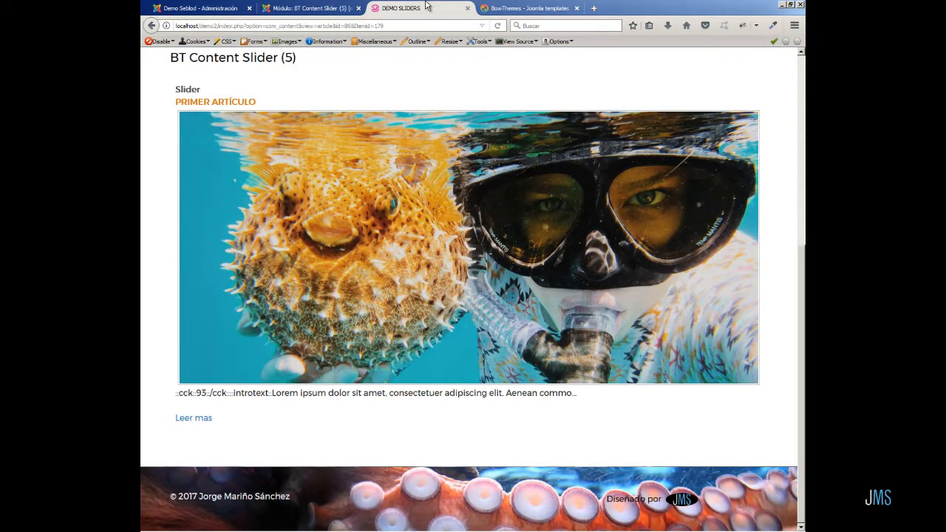
click(497, 25)
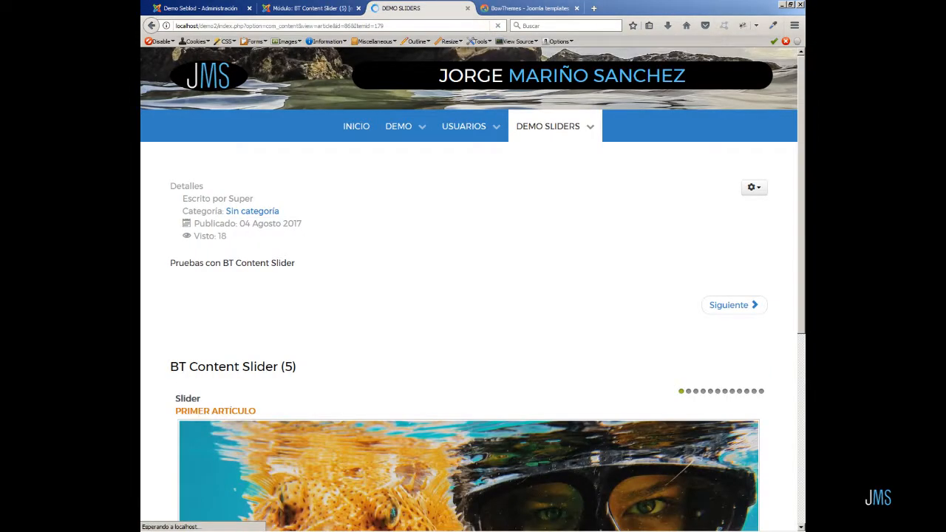
scroll(800, 308, down, 5)
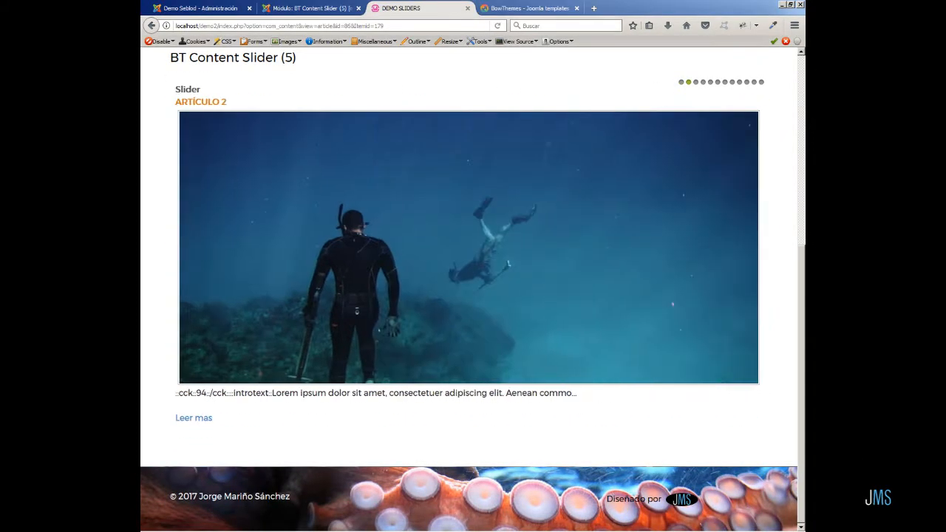
click(794, 26)
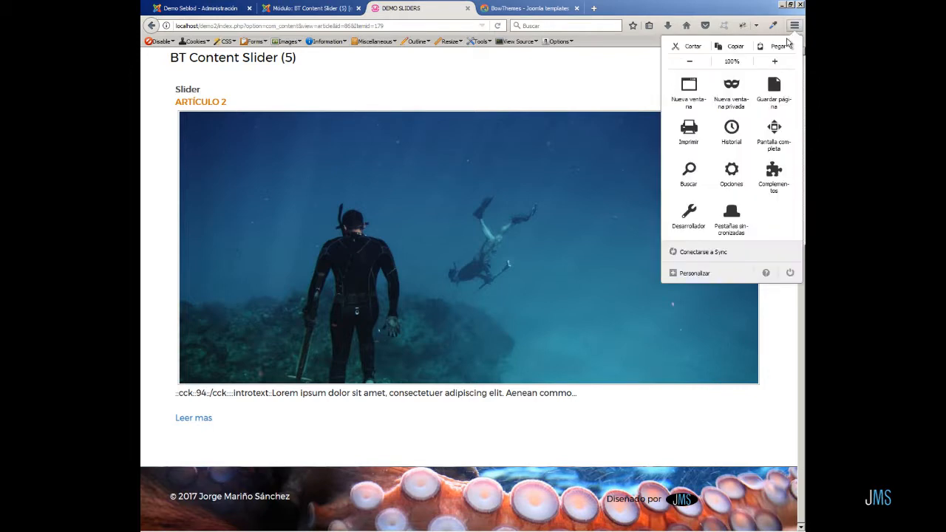
click(691, 226)
click(716, 102)
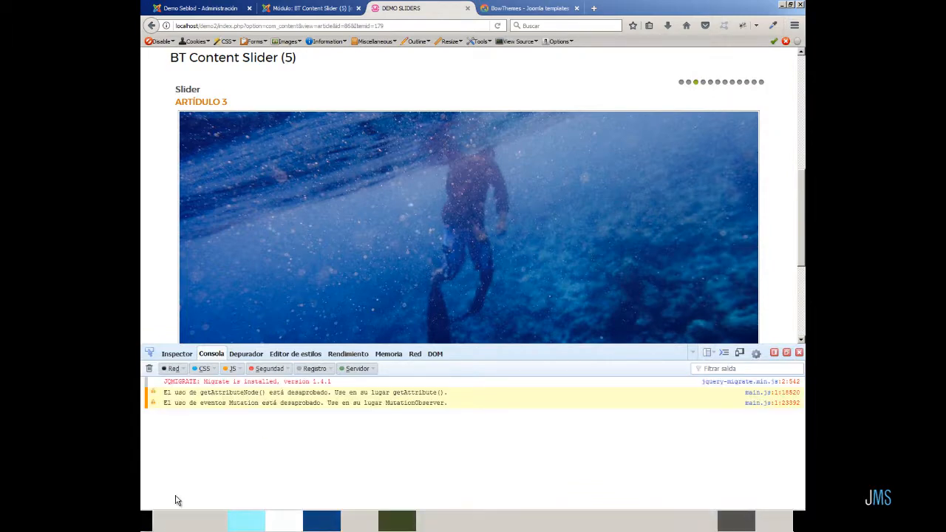
right_click(167, 522)
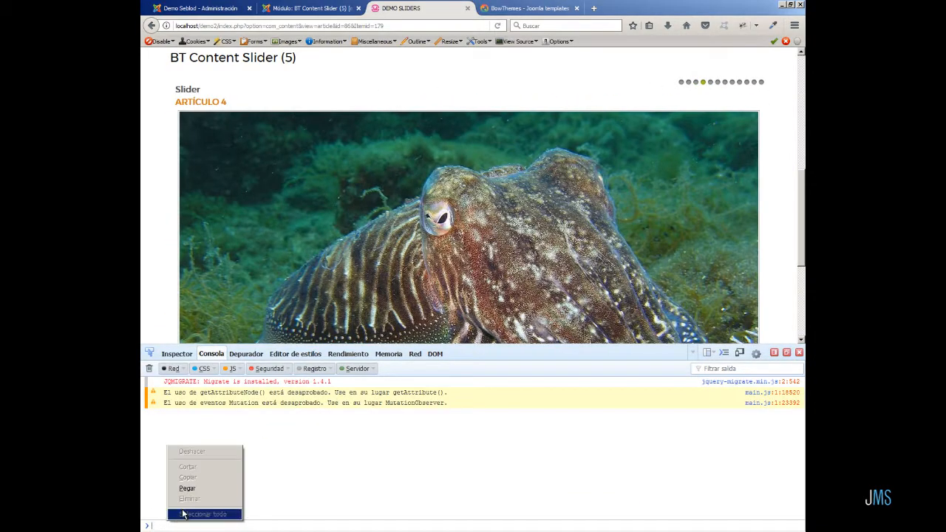
click(201, 490)
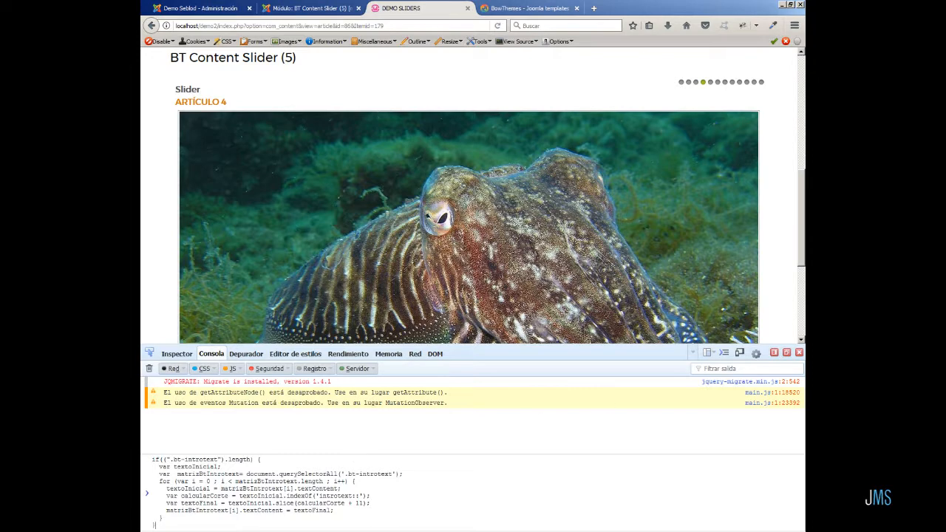
key(Return)
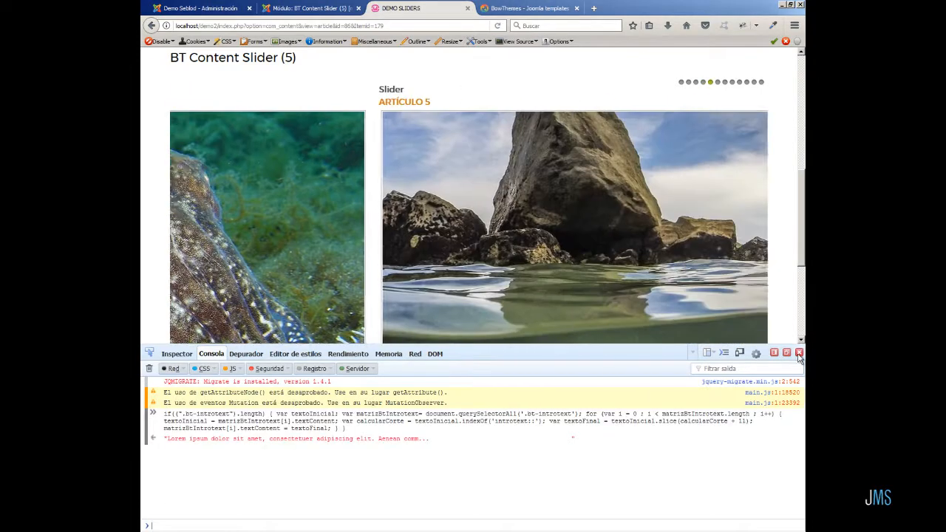
Close the console and page through the slider's articles to check their intro texts.
click(799, 354)
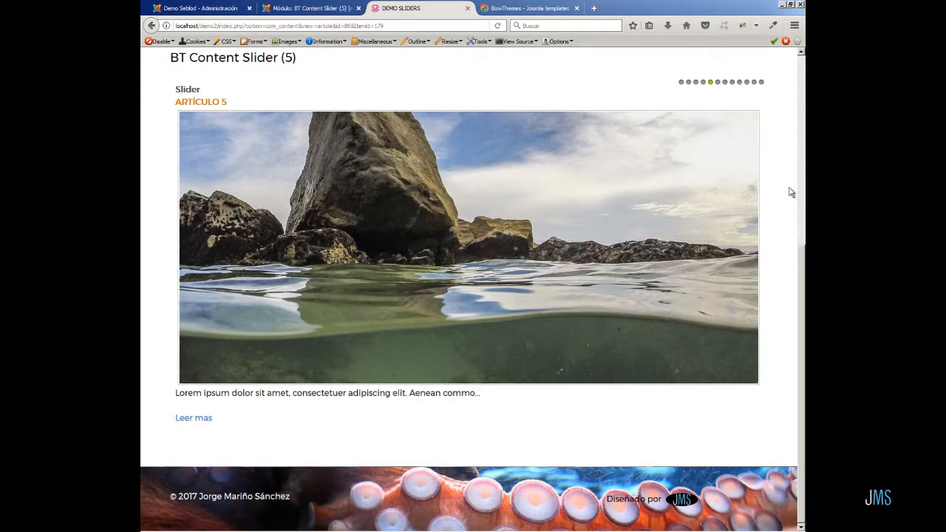
click(717, 84)
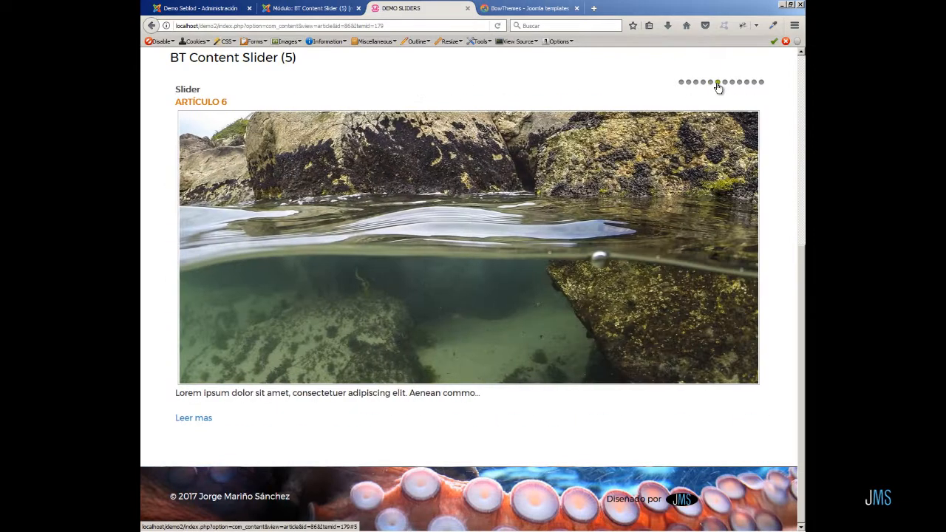
click(724, 83)
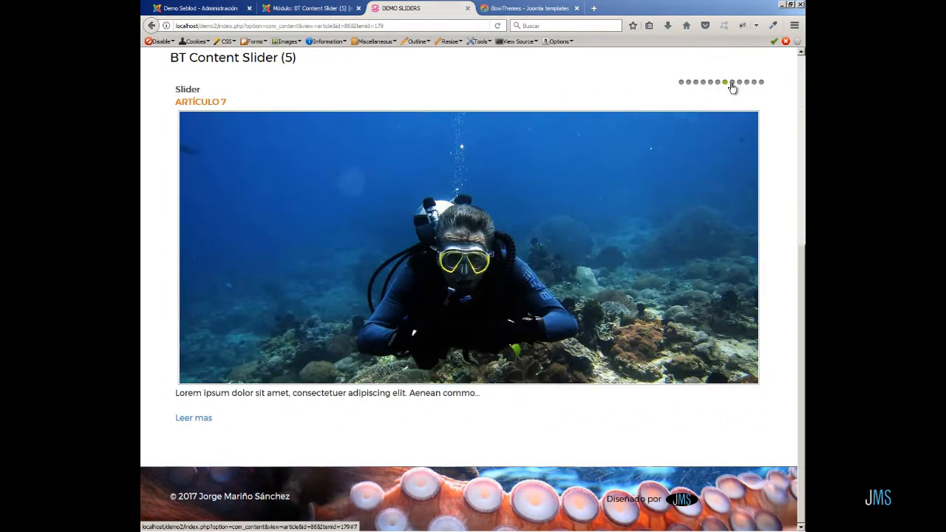
click(733, 84)
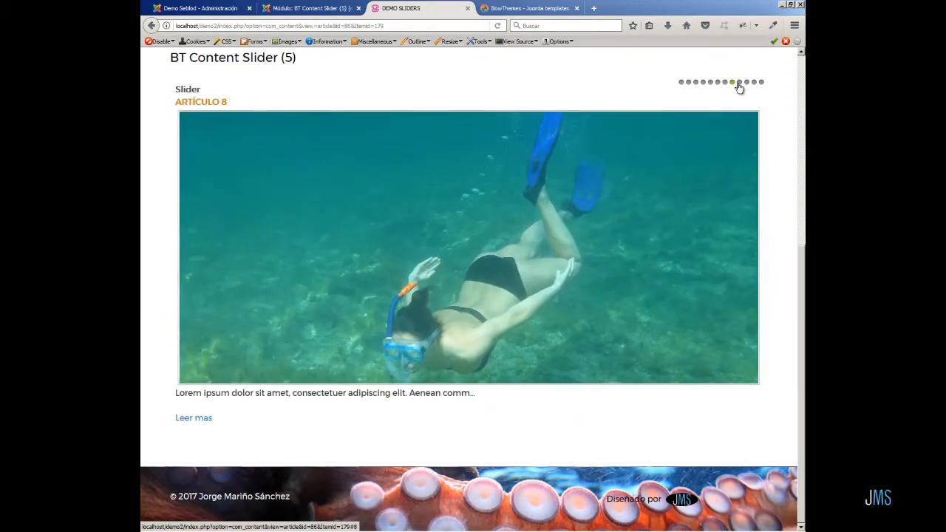
click(739, 83)
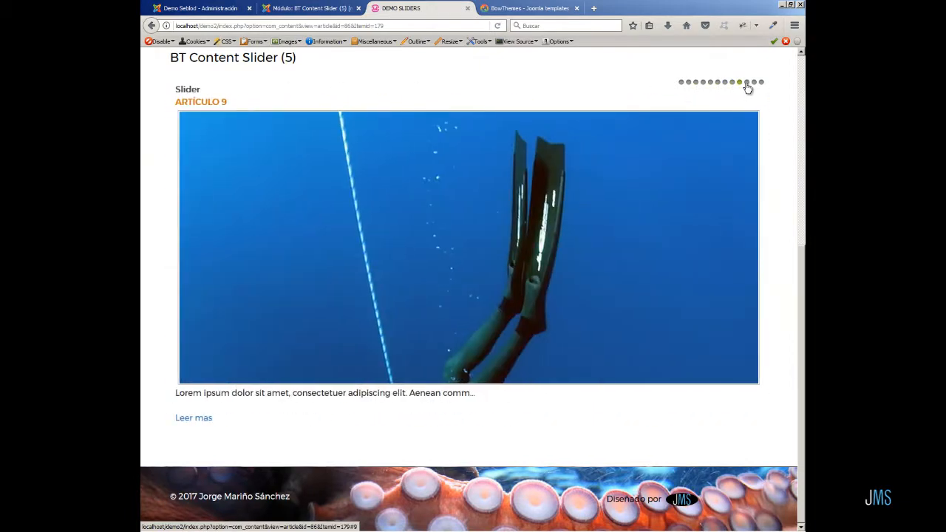
click(747, 83)
click(754, 83)
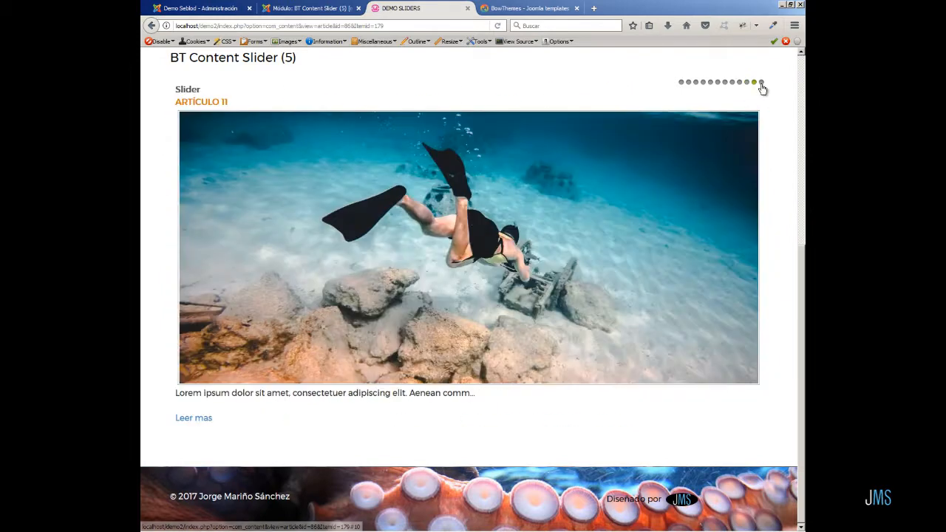
Turn on Show Date and Show Author in the BT Content Slider (5) item layout settings and save the module.
click(761, 83)
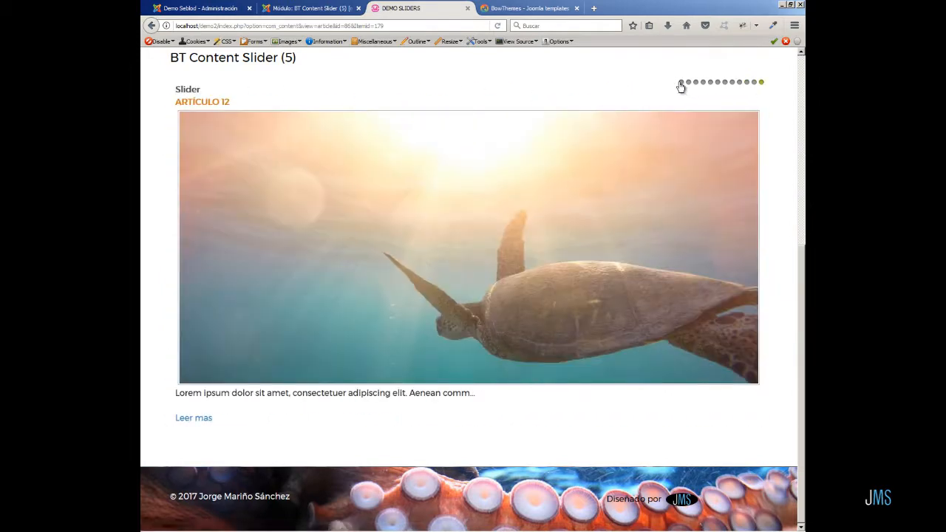
click(680, 82)
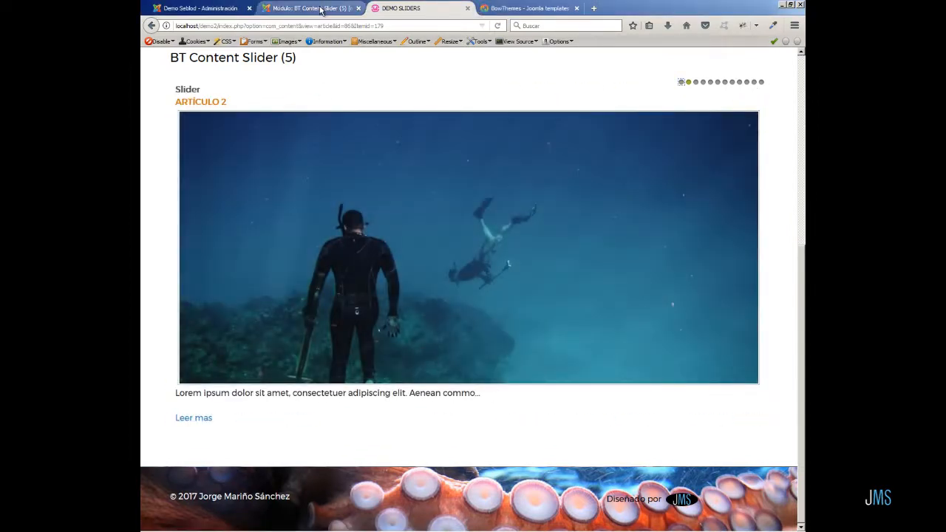
click(320, 9)
scroll(446, 395, down, 3)
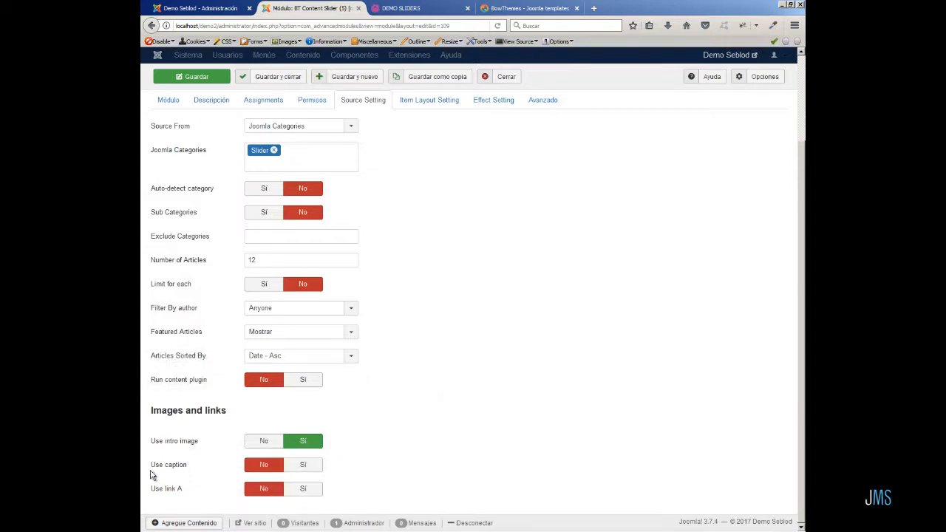
mouse_move(180, 470)
mouse_move(177, 491)
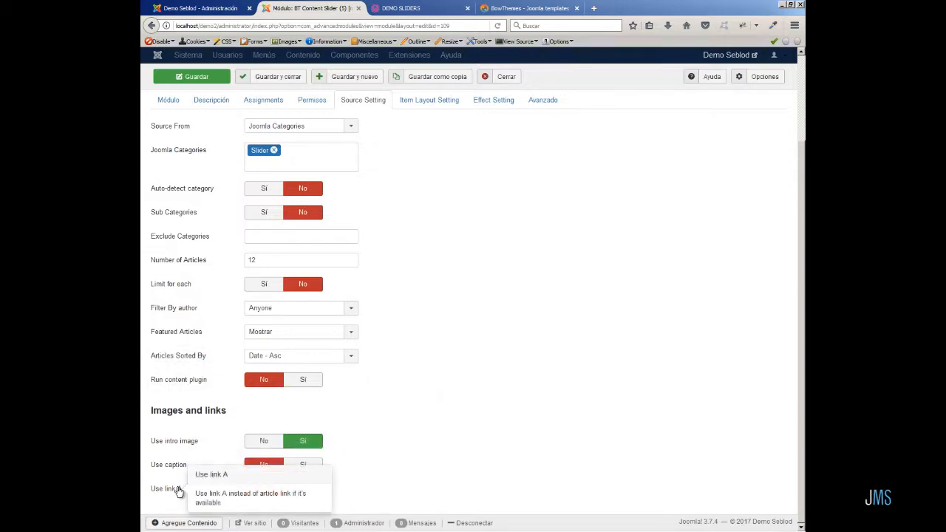
click(434, 100)
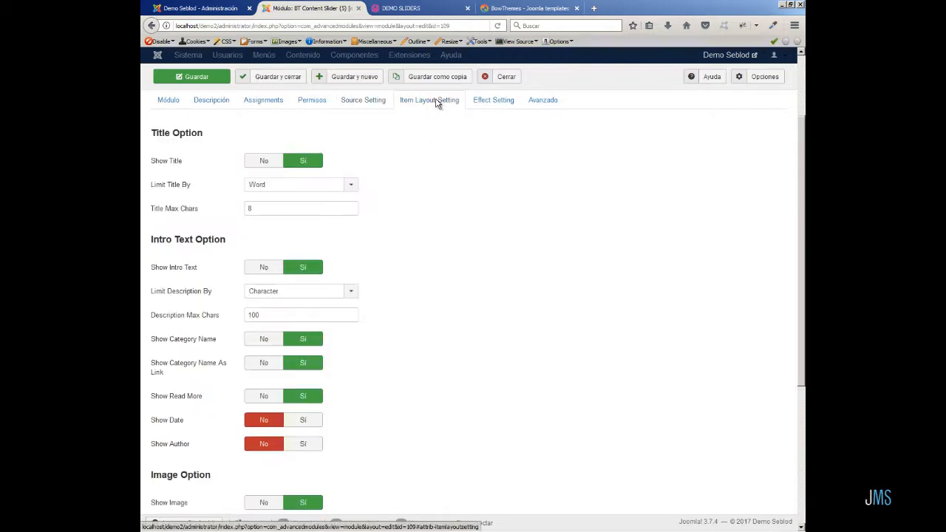
scroll(386, 348, down, 3)
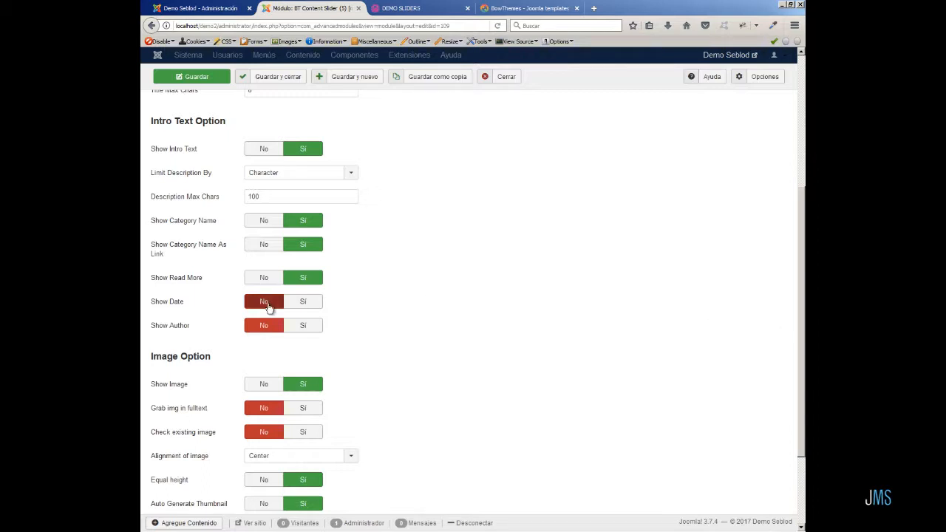
click(303, 302)
click(303, 326)
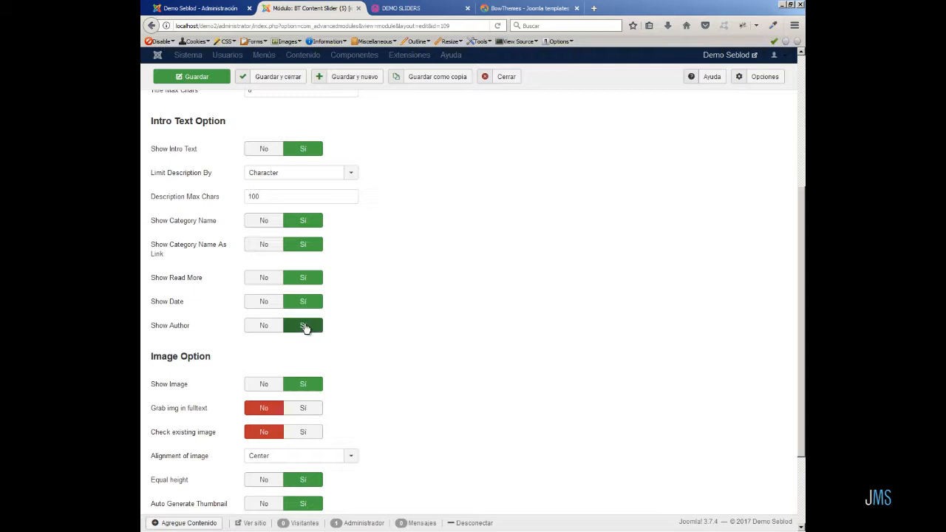
click(178, 78)
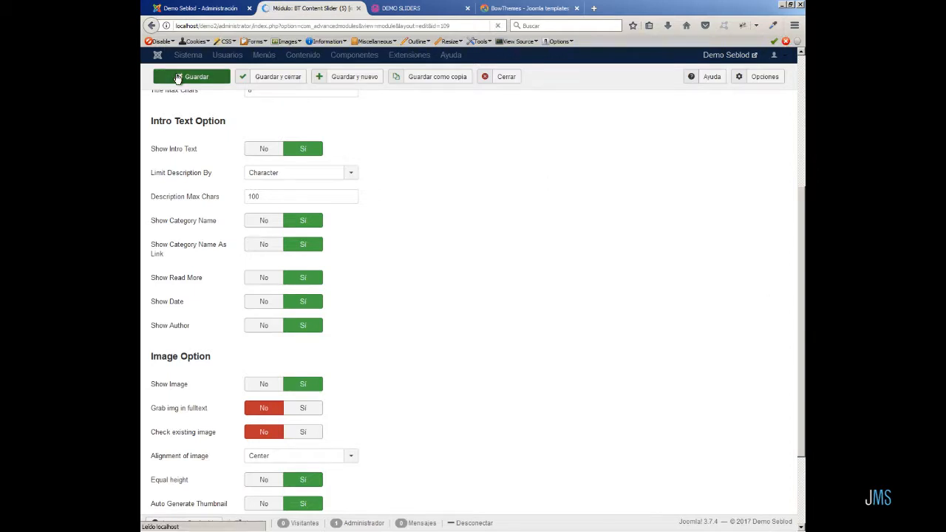
Reload the demo slider page to check the fifth slider's article details.
click(402, 7)
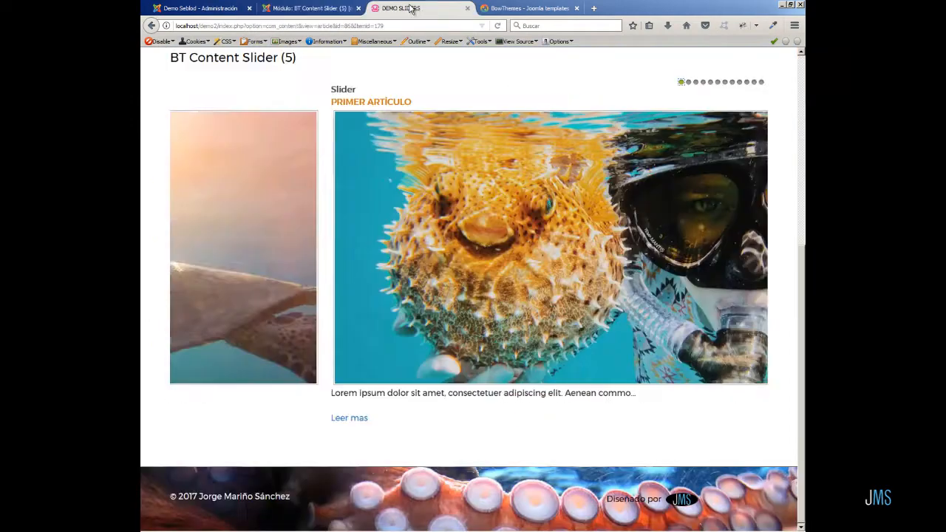
click(499, 26)
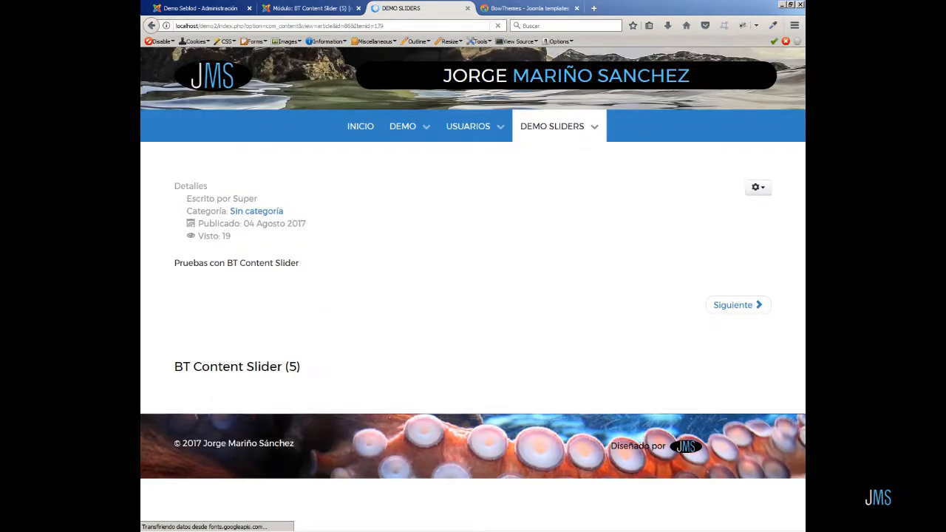
scroll(787, 326, down, 5)
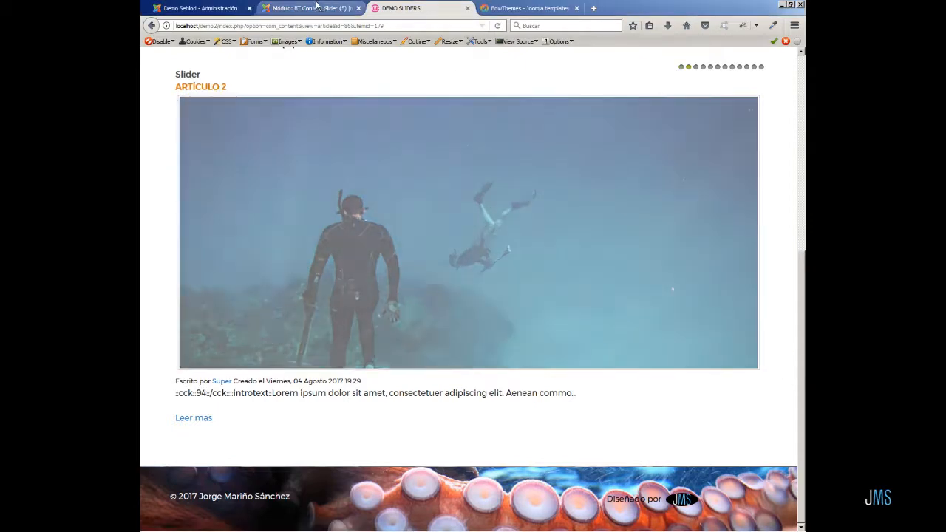
Close the module editor and publish BT Content Slider (2), (3) and (4).
click(314, 8)
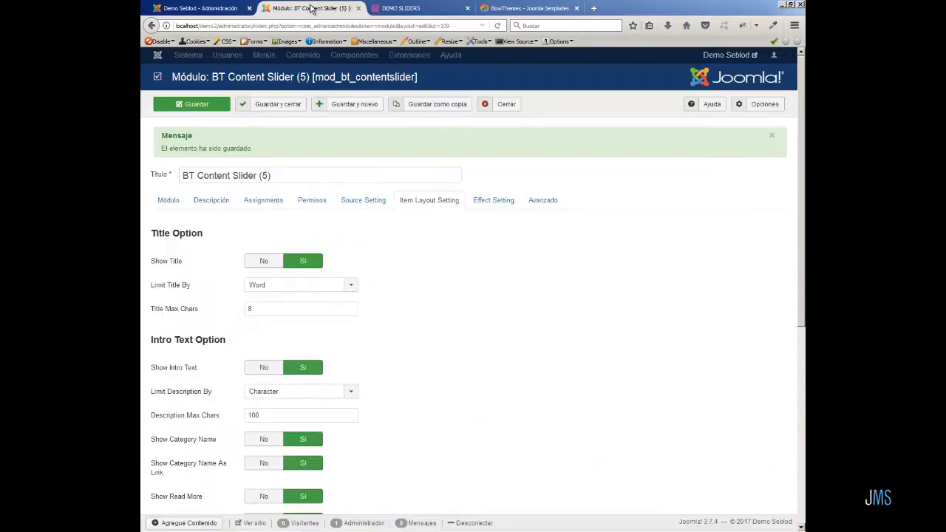
click(505, 105)
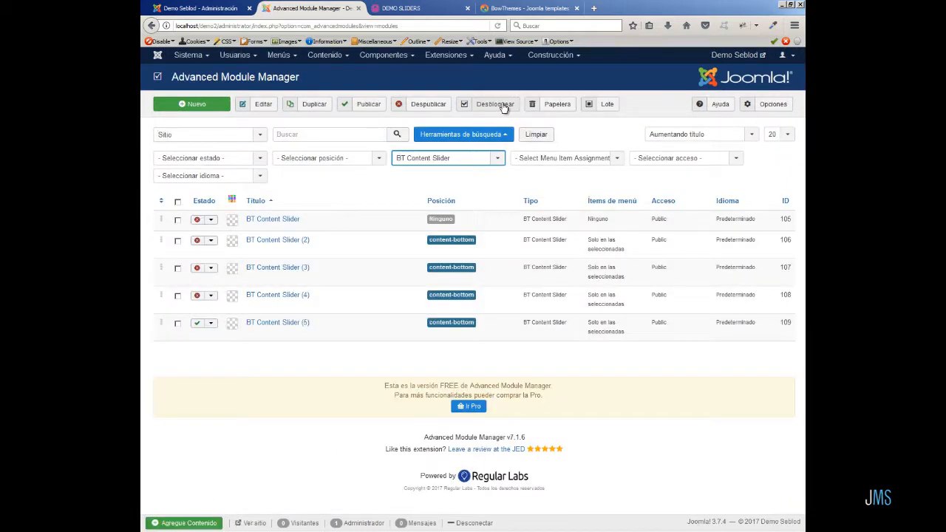
click(177, 241)
click(178, 268)
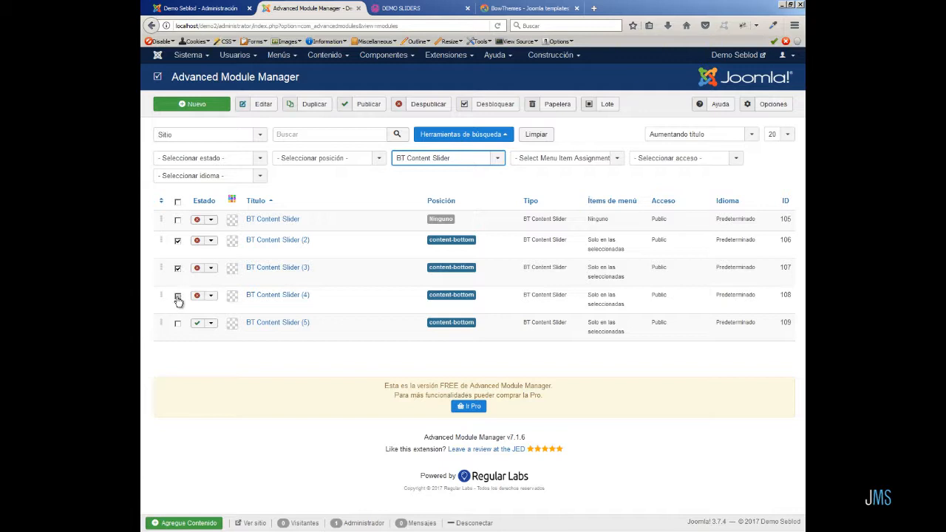
click(177, 296)
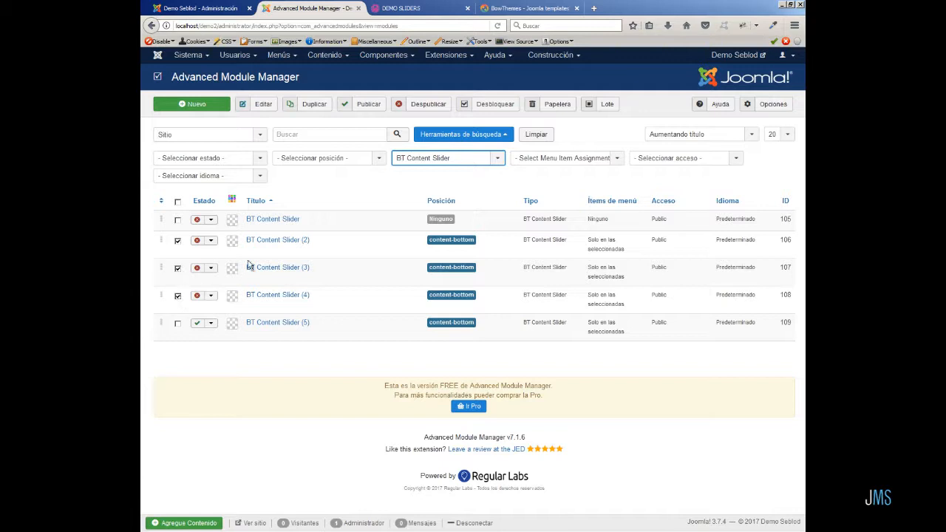
click(363, 107)
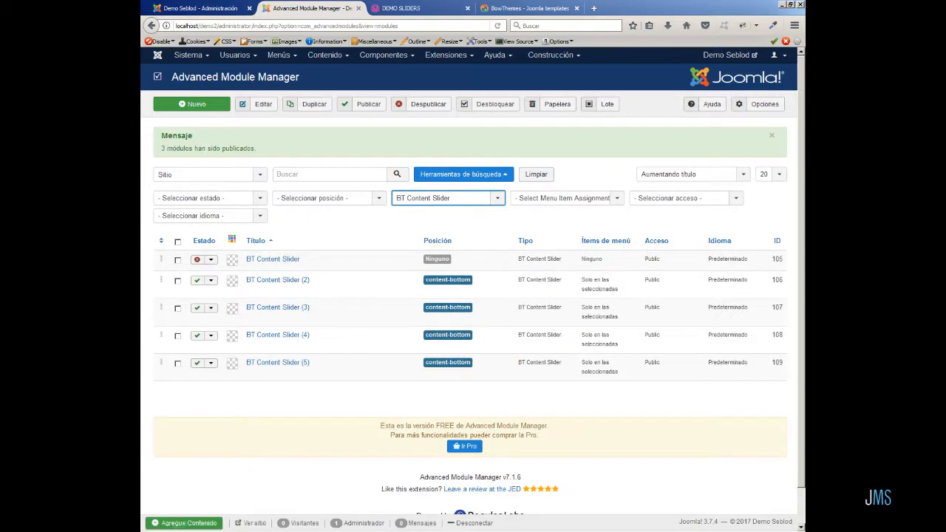
Reload the demo page and scroll through all the sliders to inspect their intro texts.
click(450, 9)
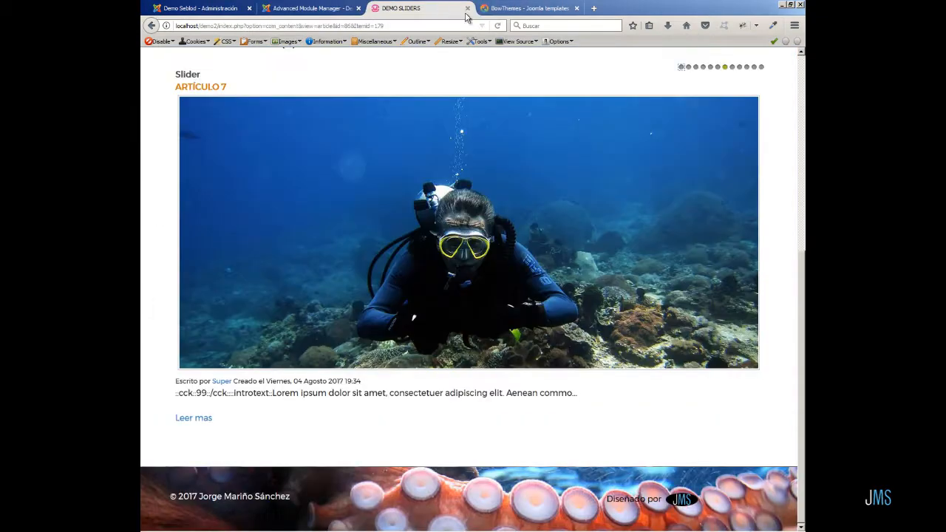
click(497, 26)
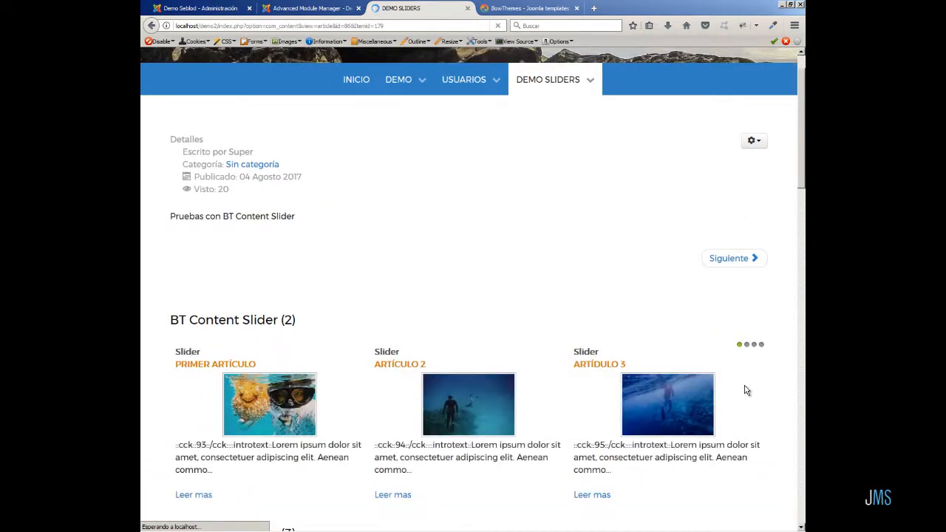
scroll(742, 396, down, 4)
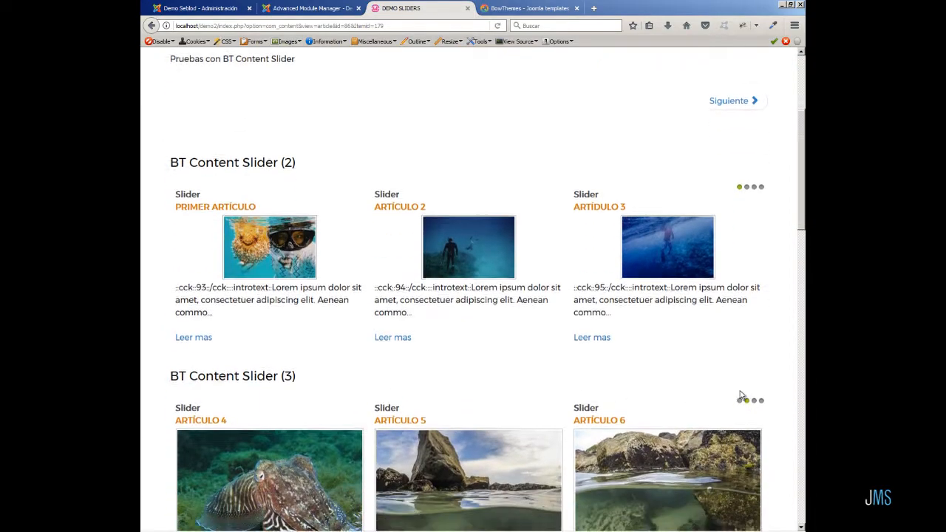
scroll(803, 411, down, 5)
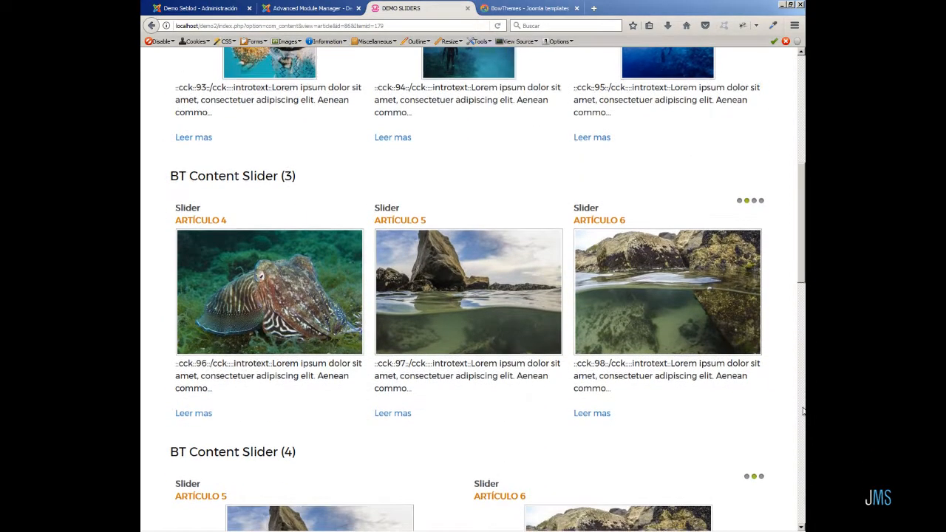
scroll(803, 411, down, 6)
scroll(803, 410, down, 8)
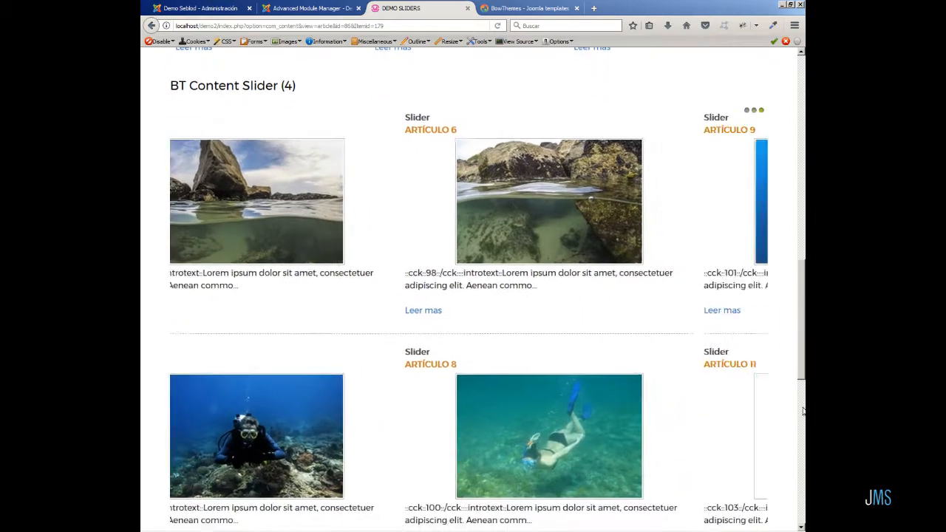
scroll(802, 411, down, 10)
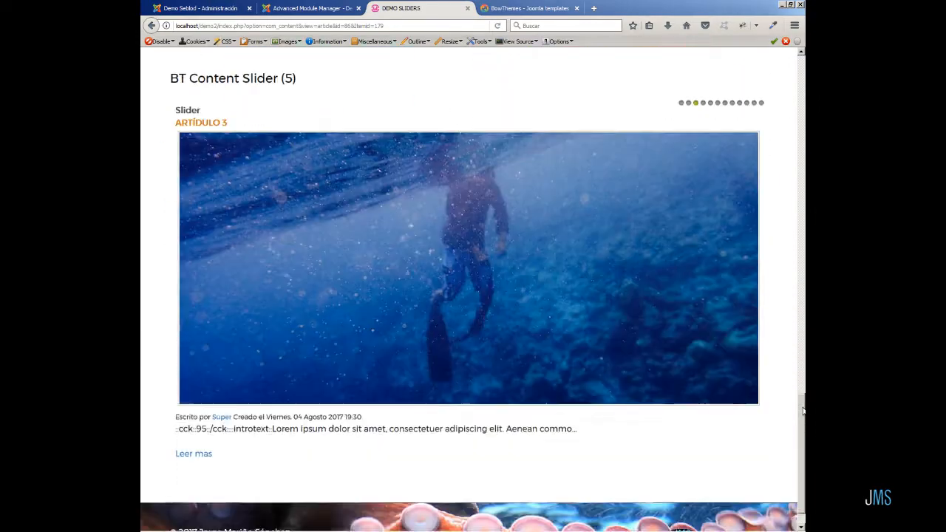
scroll(802, 411, up, 15)
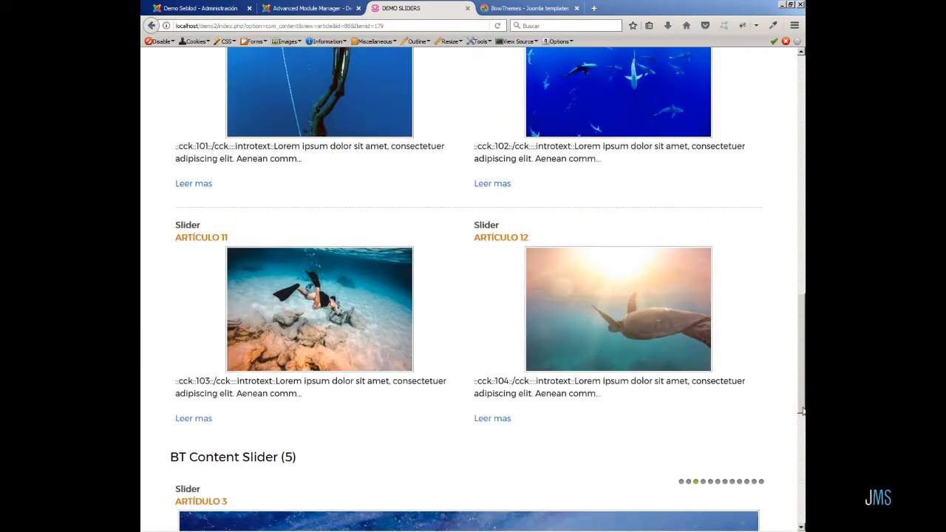
scroll(802, 410, up, 6)
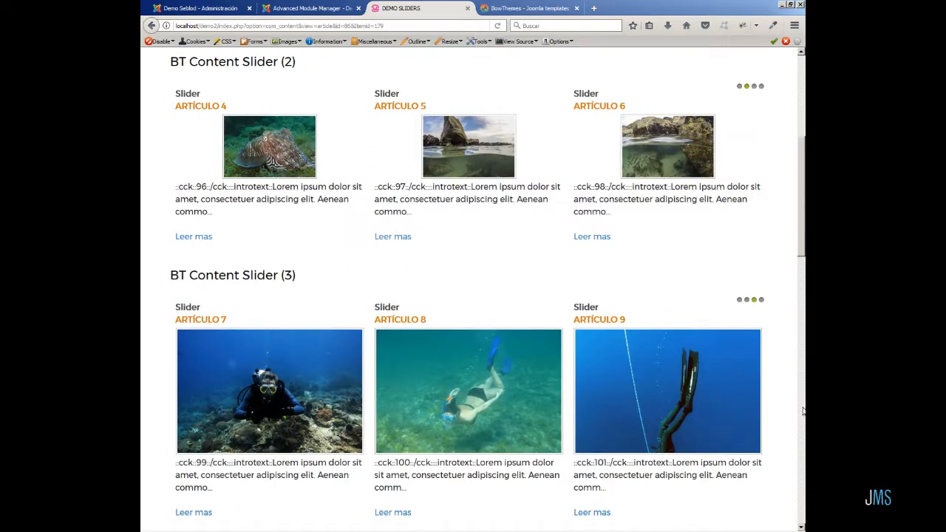
scroll(802, 410, up, 7)
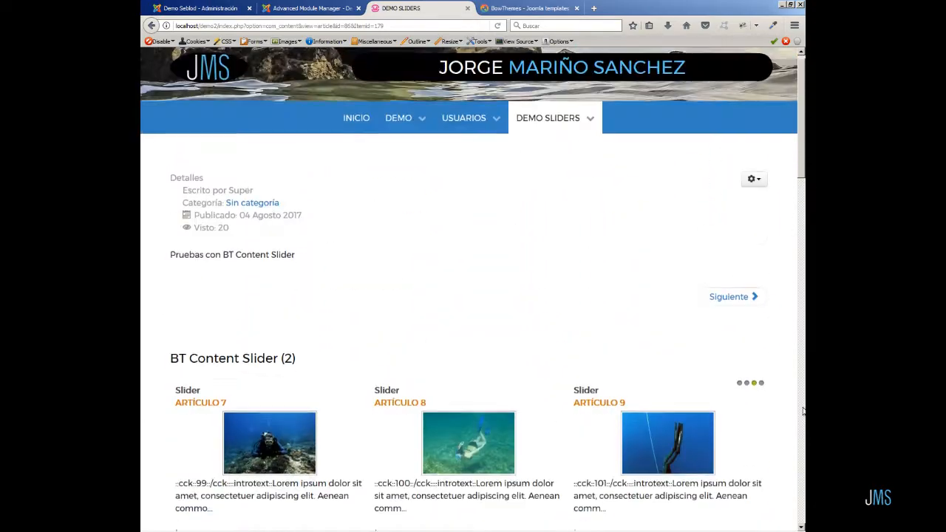
Open the Web Console and paste and run the intro-text cleanup script.
click(795, 25)
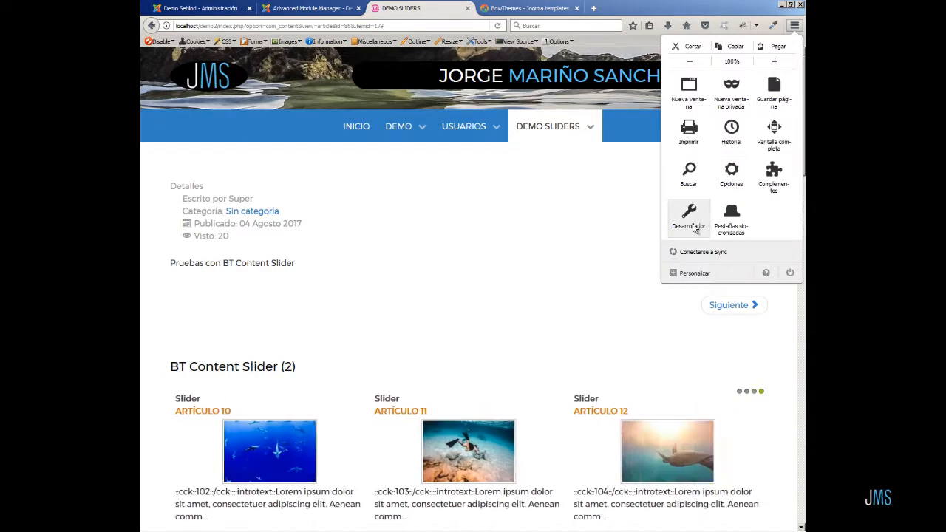
click(691, 219)
click(712, 100)
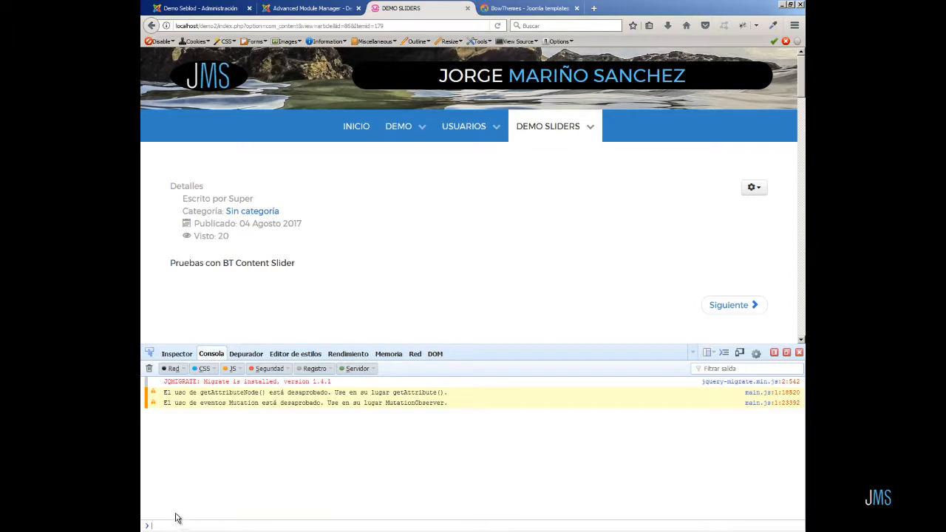
right_click(164, 523)
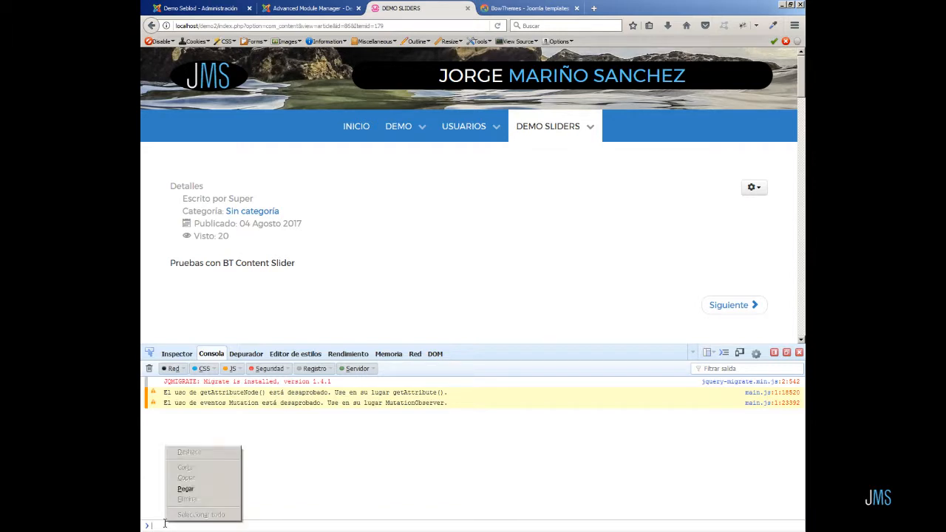
click(196, 491)
key(Return)
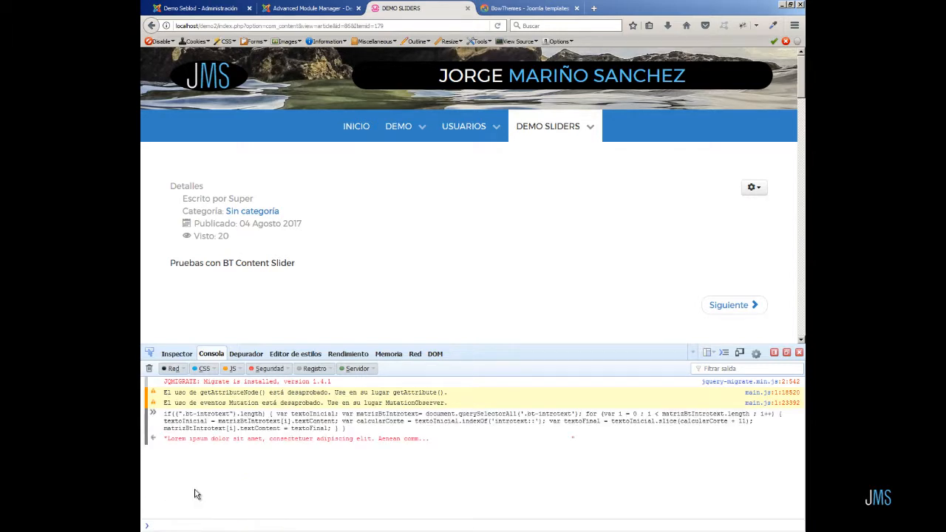
Close the console and scroll through every slider to check the cleaned intro texts.
click(799, 355)
scroll(780, 360, down, 4)
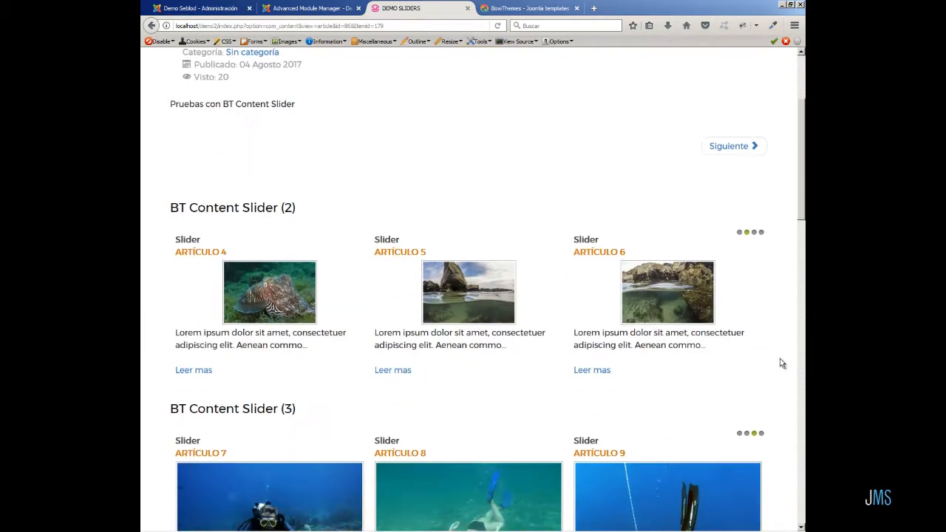
scroll(784, 366, down, 4)
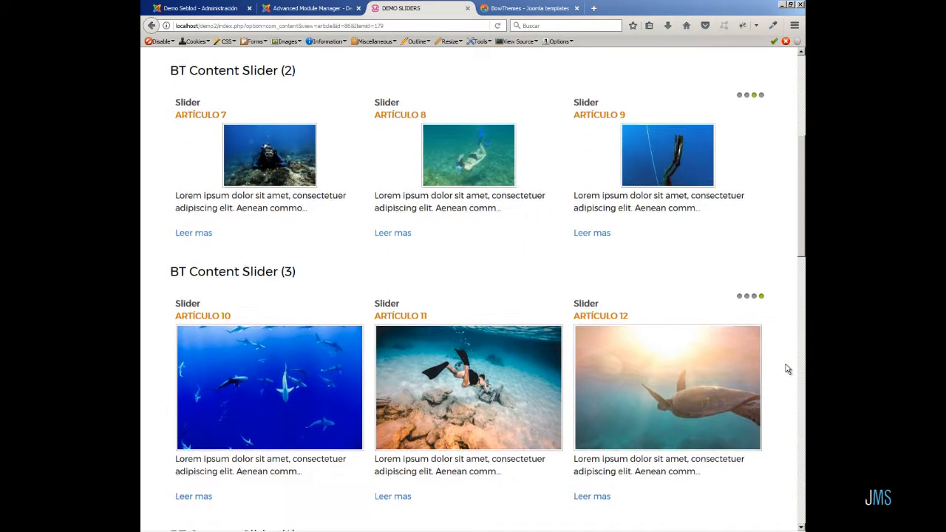
scroll(788, 370, down, 20)
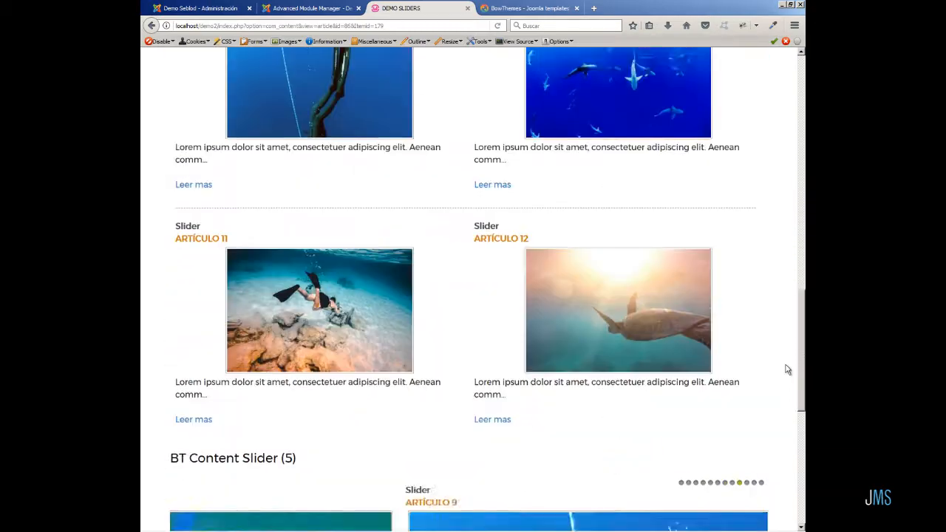
scroll(787, 370, down, 8)
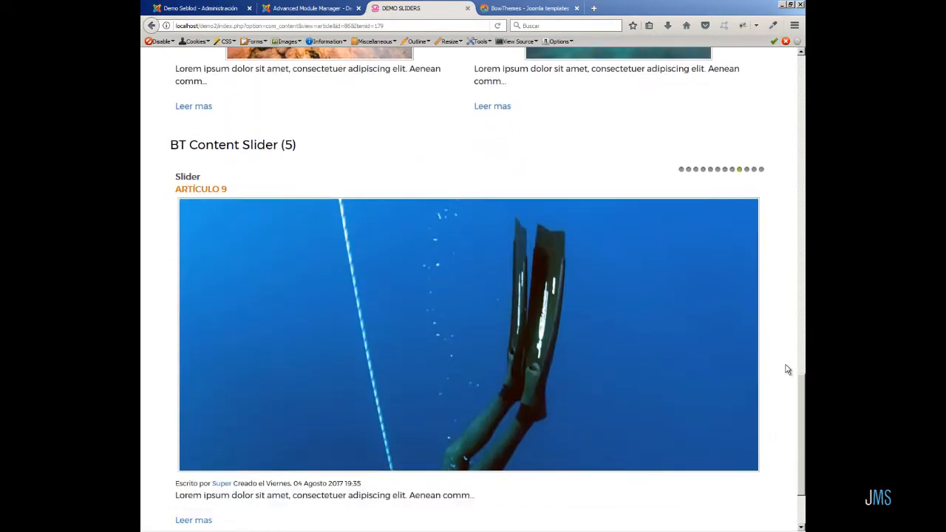
scroll(787, 369, down, 3)
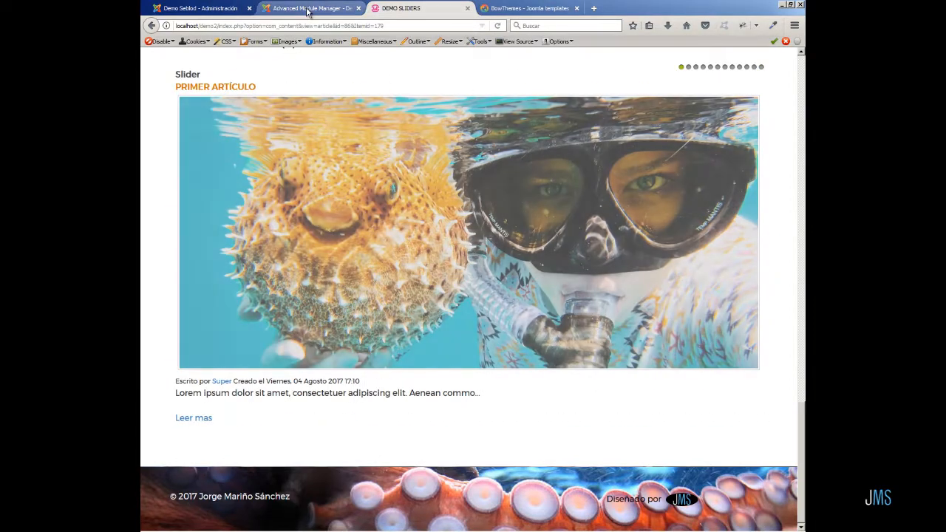
Open the Slider content type in the SEBLOD form and content manager and switch between its Content and Admin Form views.
click(308, 9)
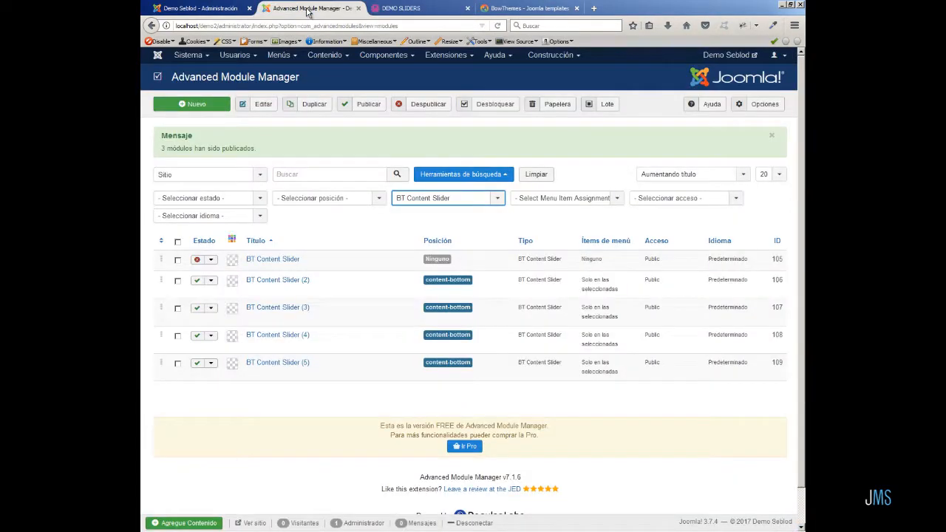
click(545, 56)
click(554, 87)
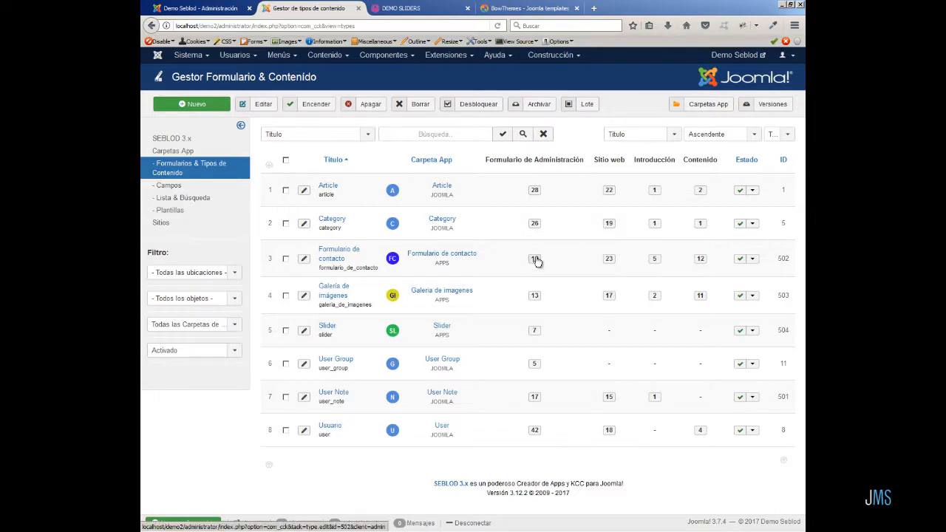
click(535, 332)
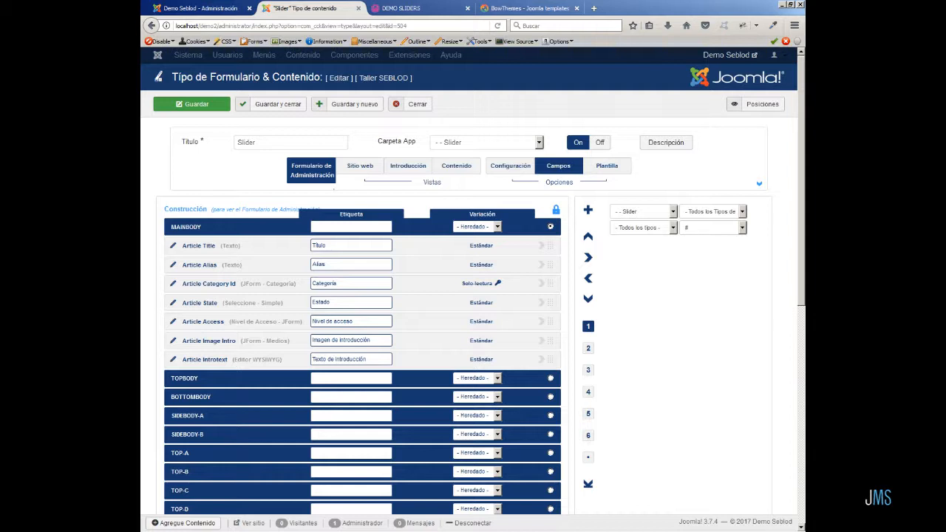
click(458, 167)
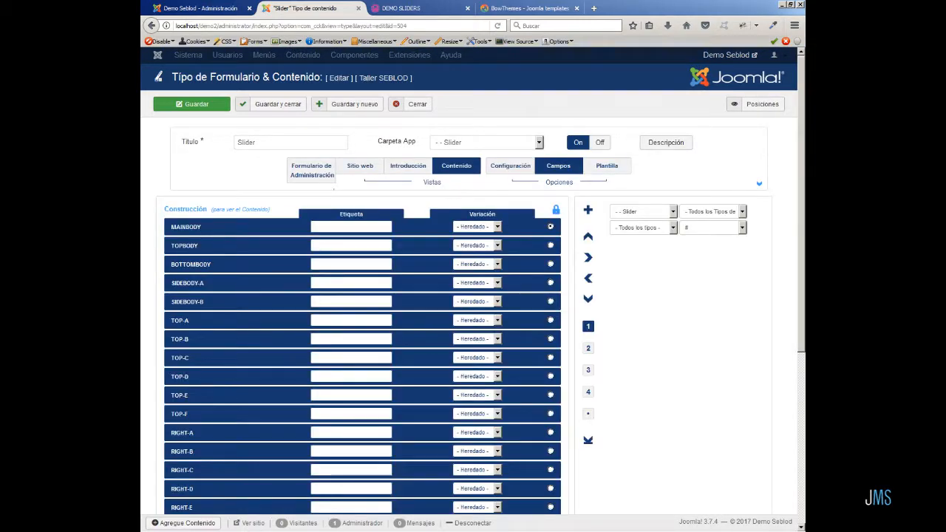
click(328, 176)
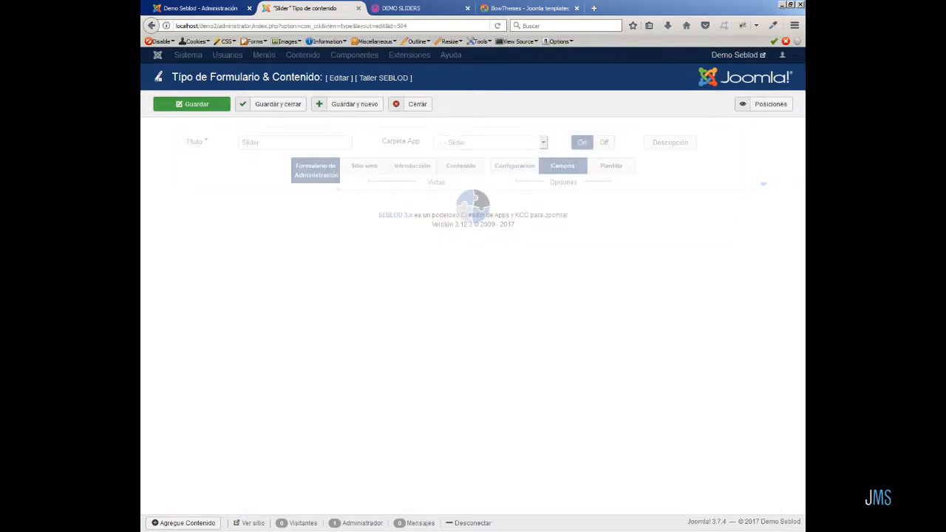